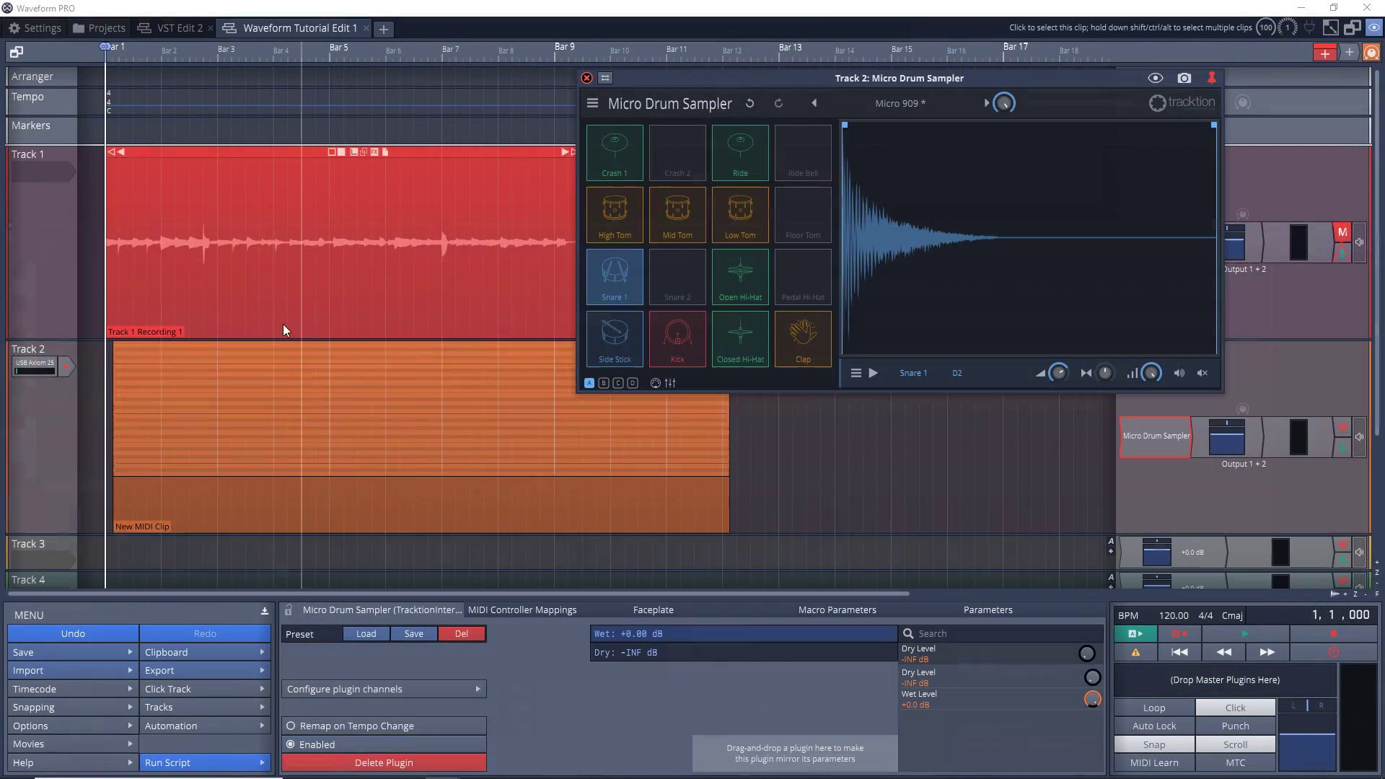
Open the MIDI clip in the note editor, lower the 808 volume, and add an SI-Drum Kit track
double_click(217, 411)
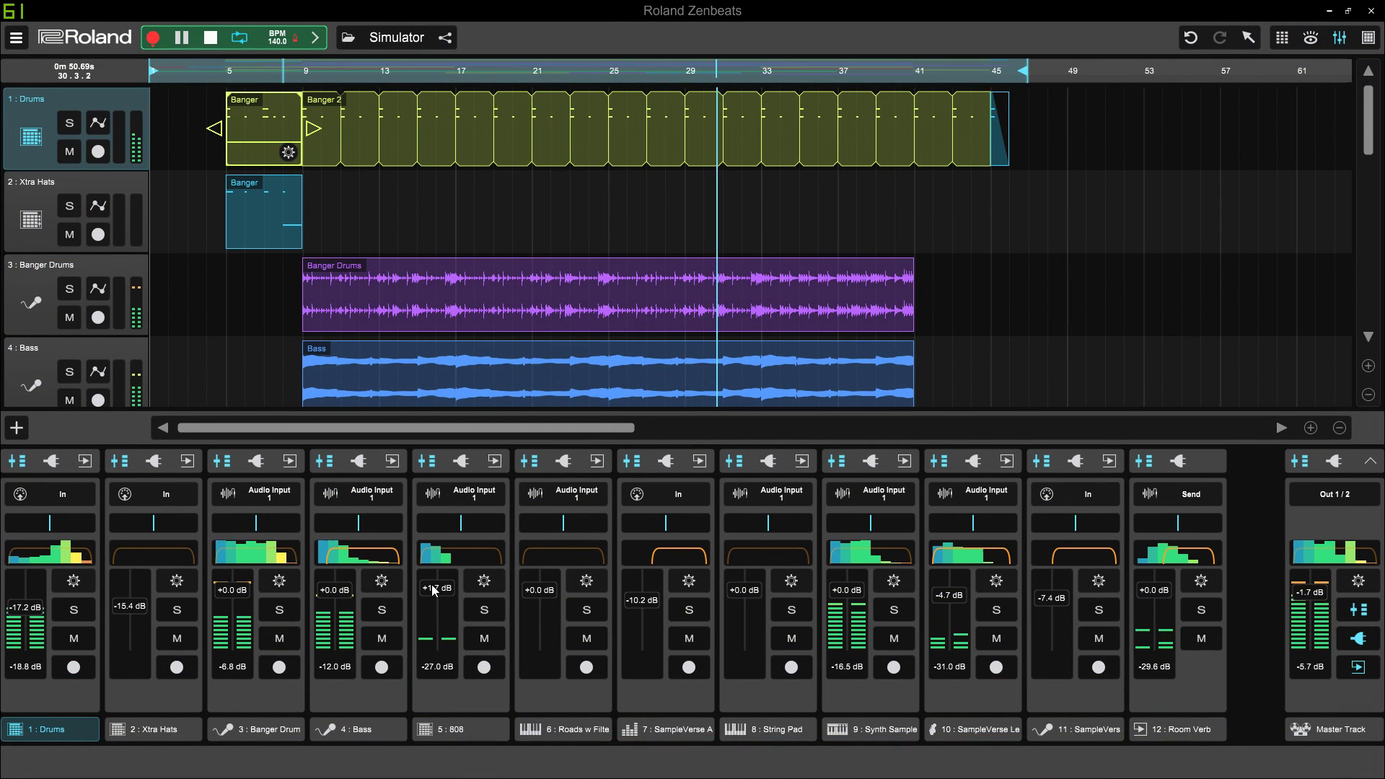
drag(437, 590, 438, 604)
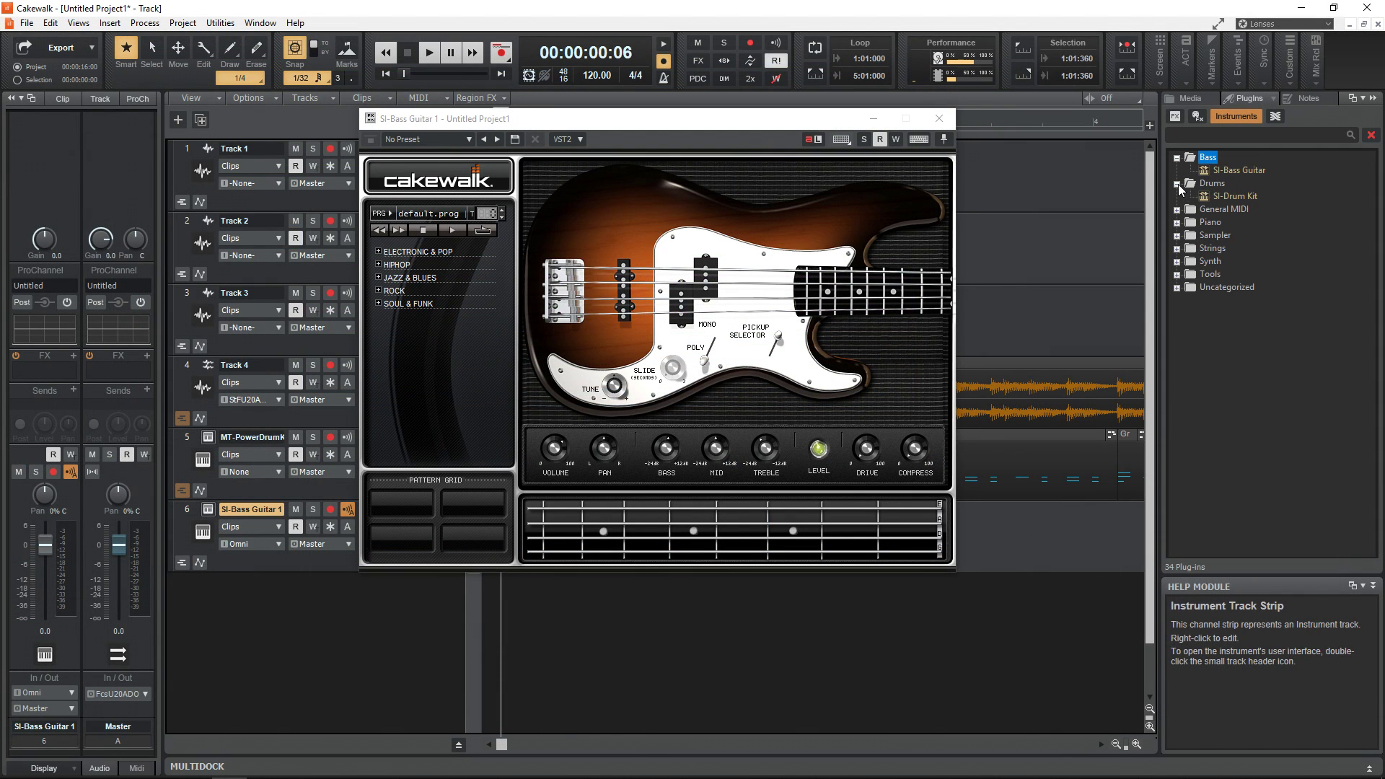
drag(1204, 195, 610, 330)
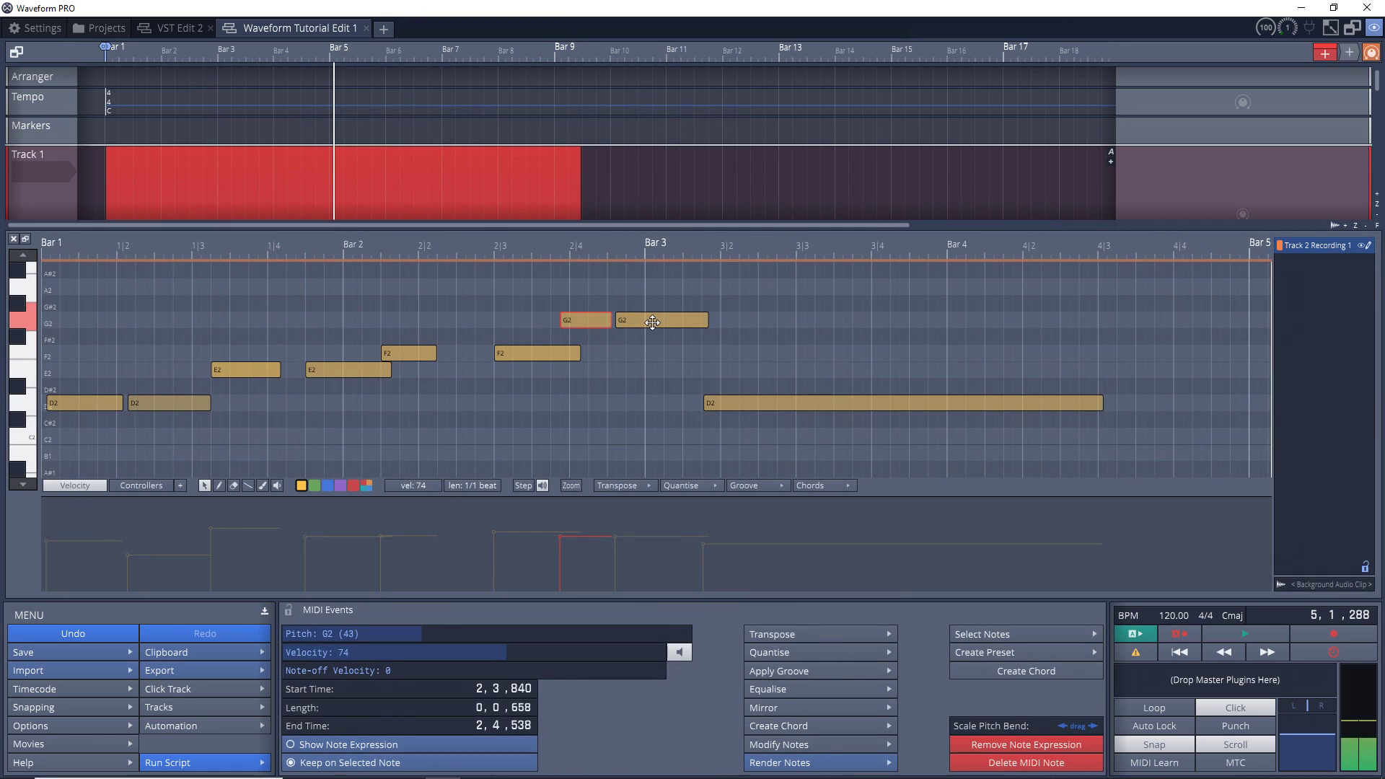
Move the second G2 note onto Bar 3, quantise note starts to 1/4 beat, then show the Micro Drum Sampler
drag(652, 321, 684, 321)
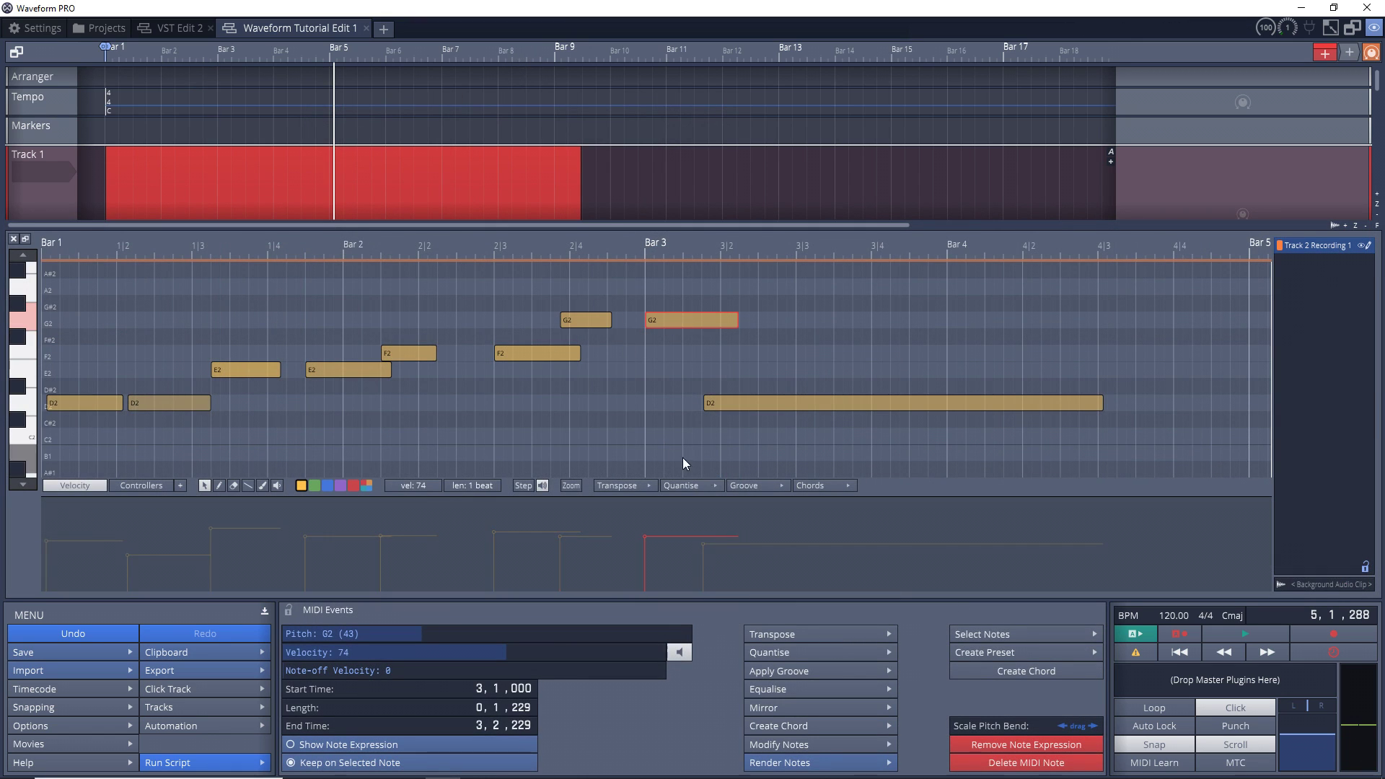
click(698, 483)
mouse_move(731, 502)
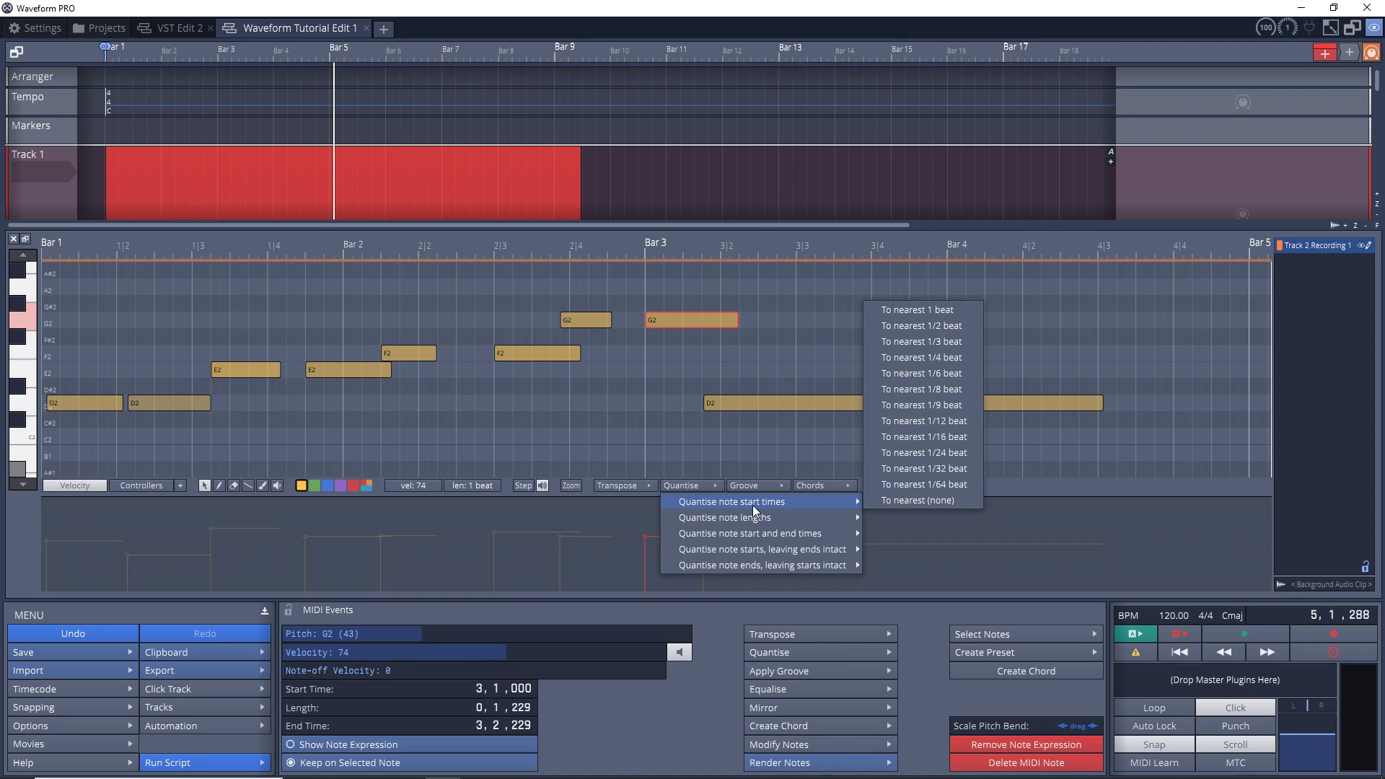
click(957, 316)
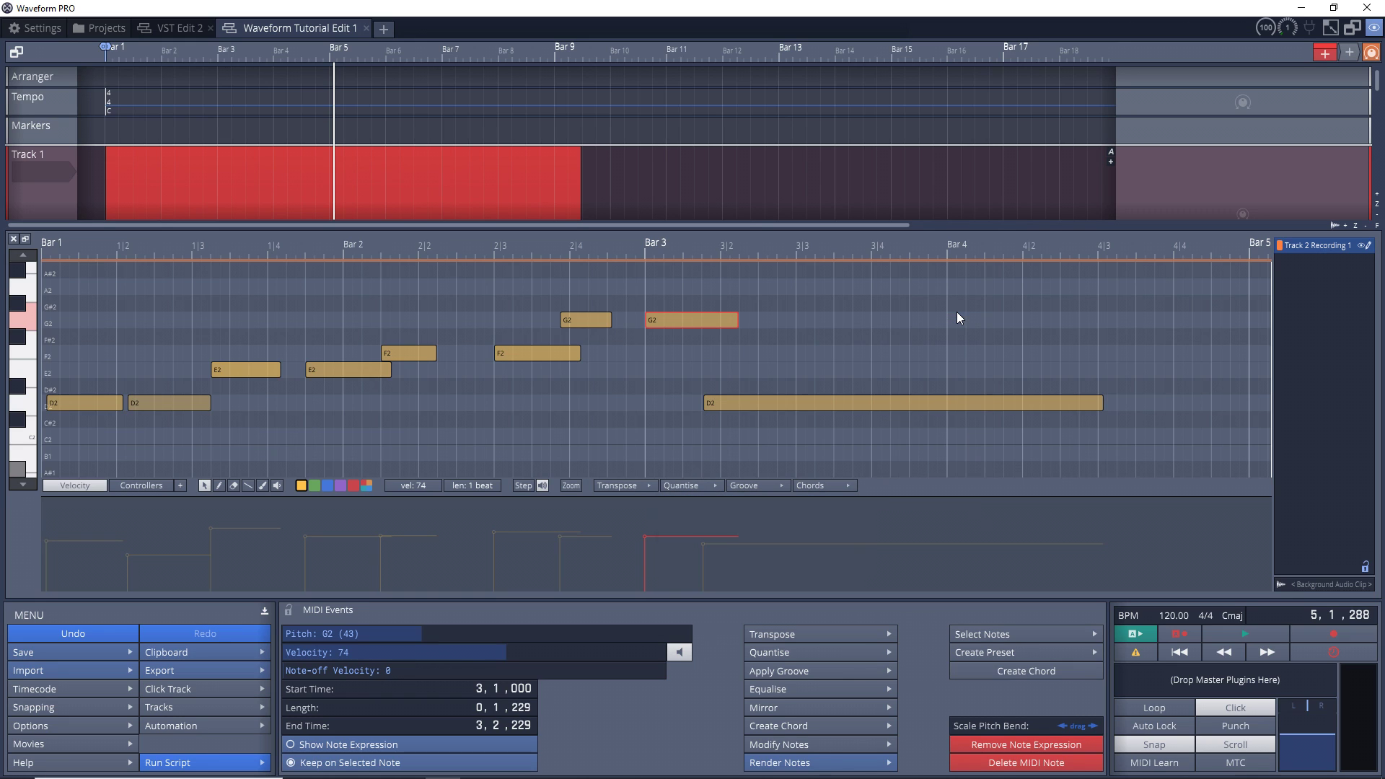
click(703, 484)
mouse_move(732, 501)
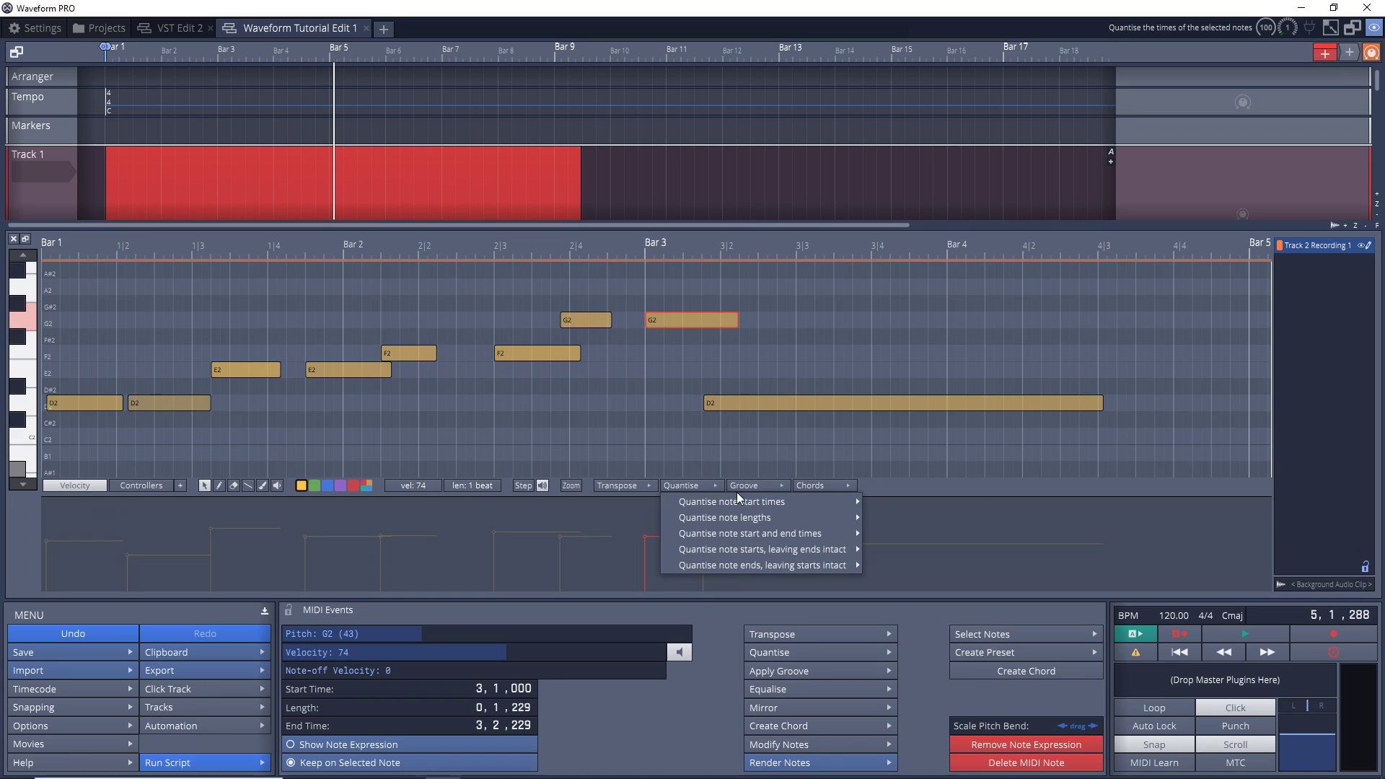
click(957, 359)
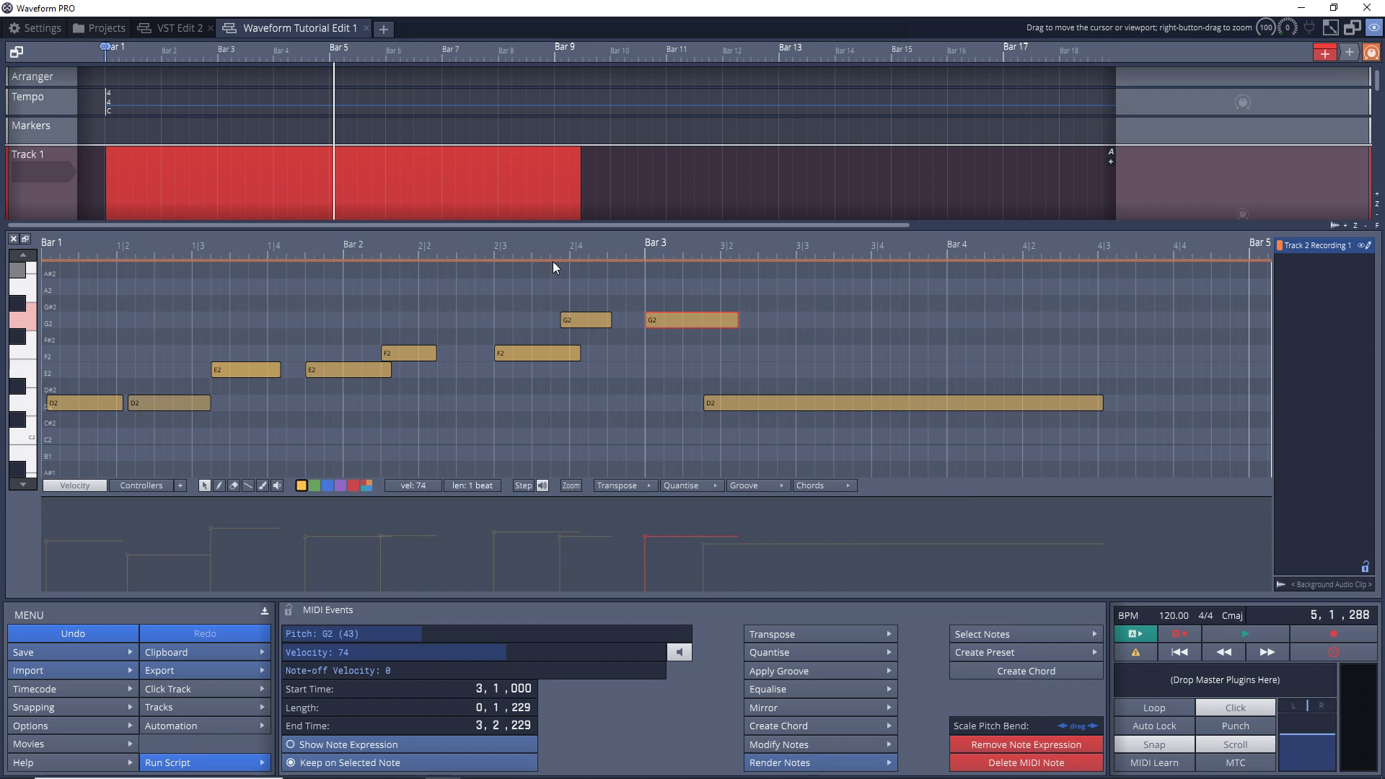
click(562, 296)
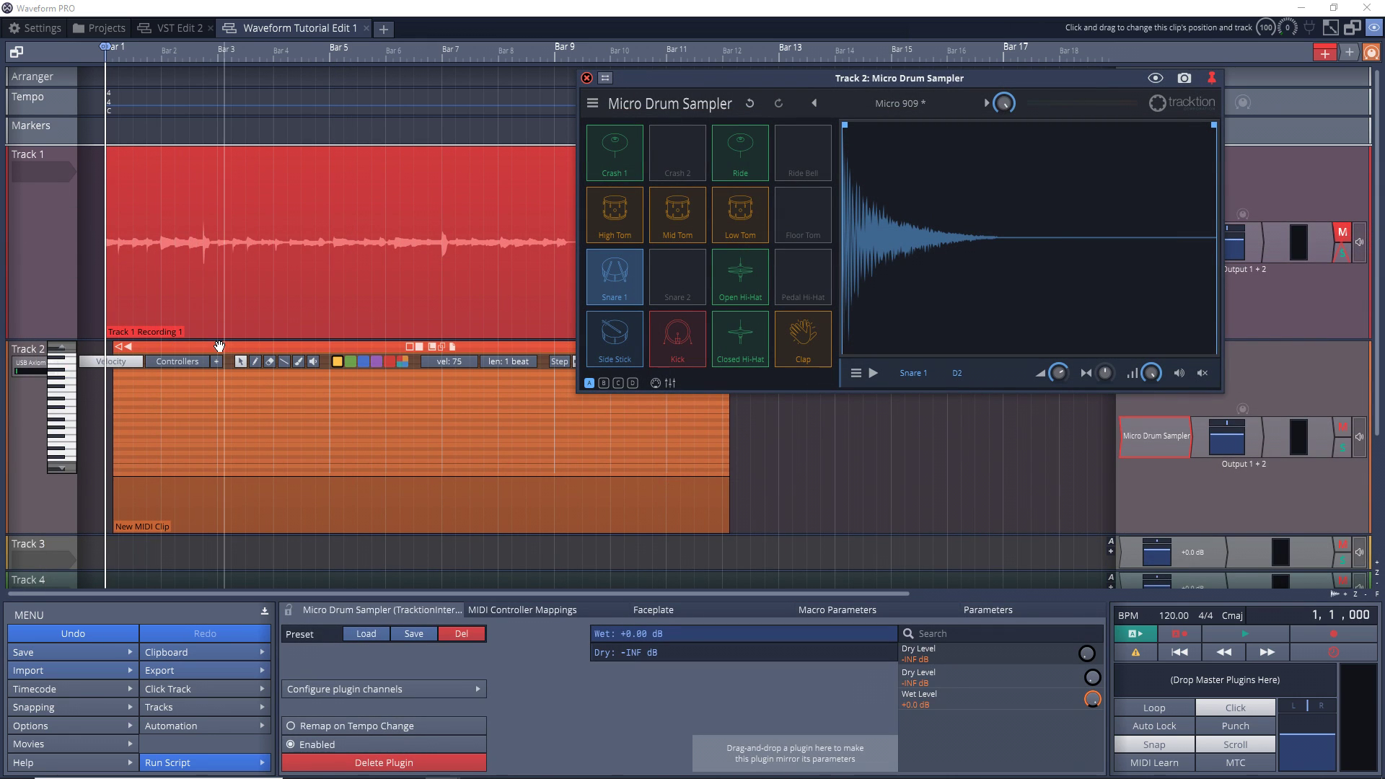
Open the drum MIDI clip, start playback, and raise Track 3's Chorus speed to 3.3 Hz
double_click(219, 346)
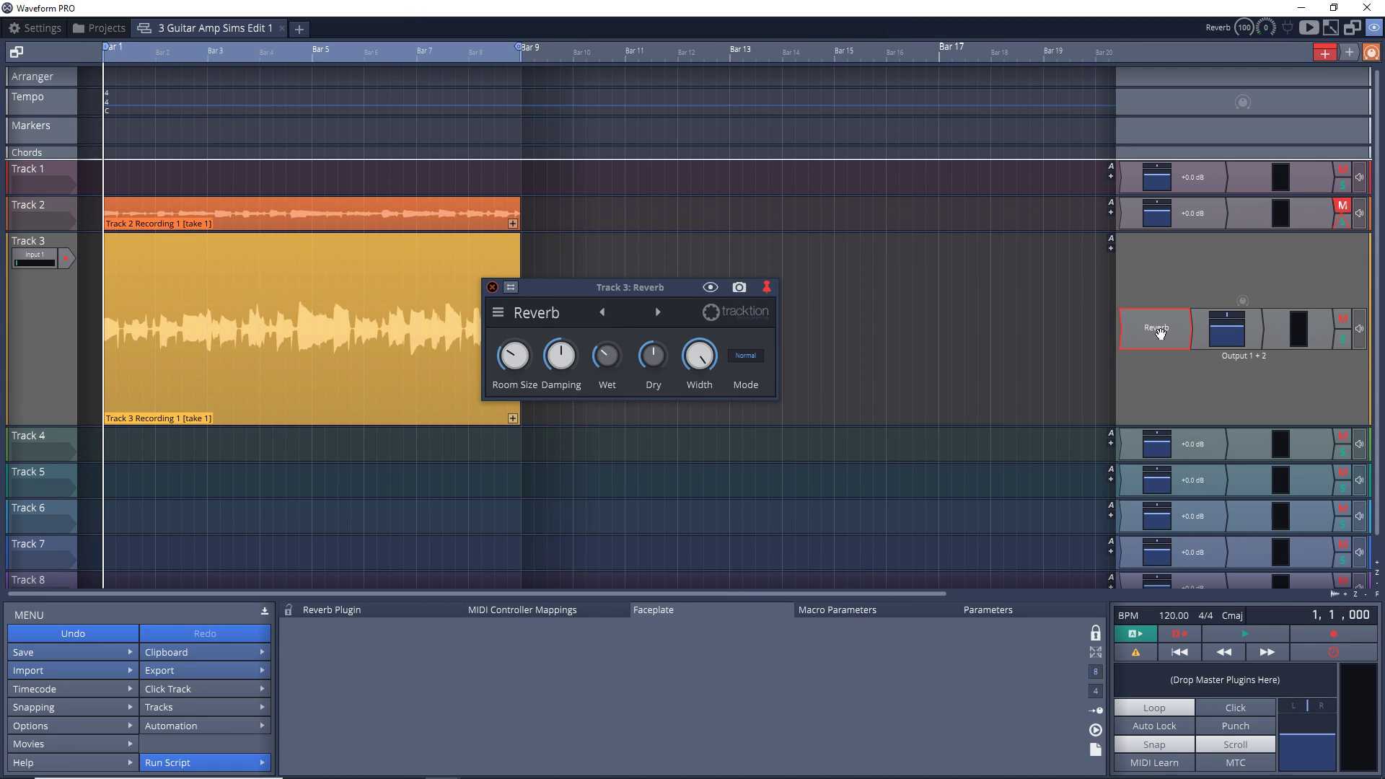
key(space)
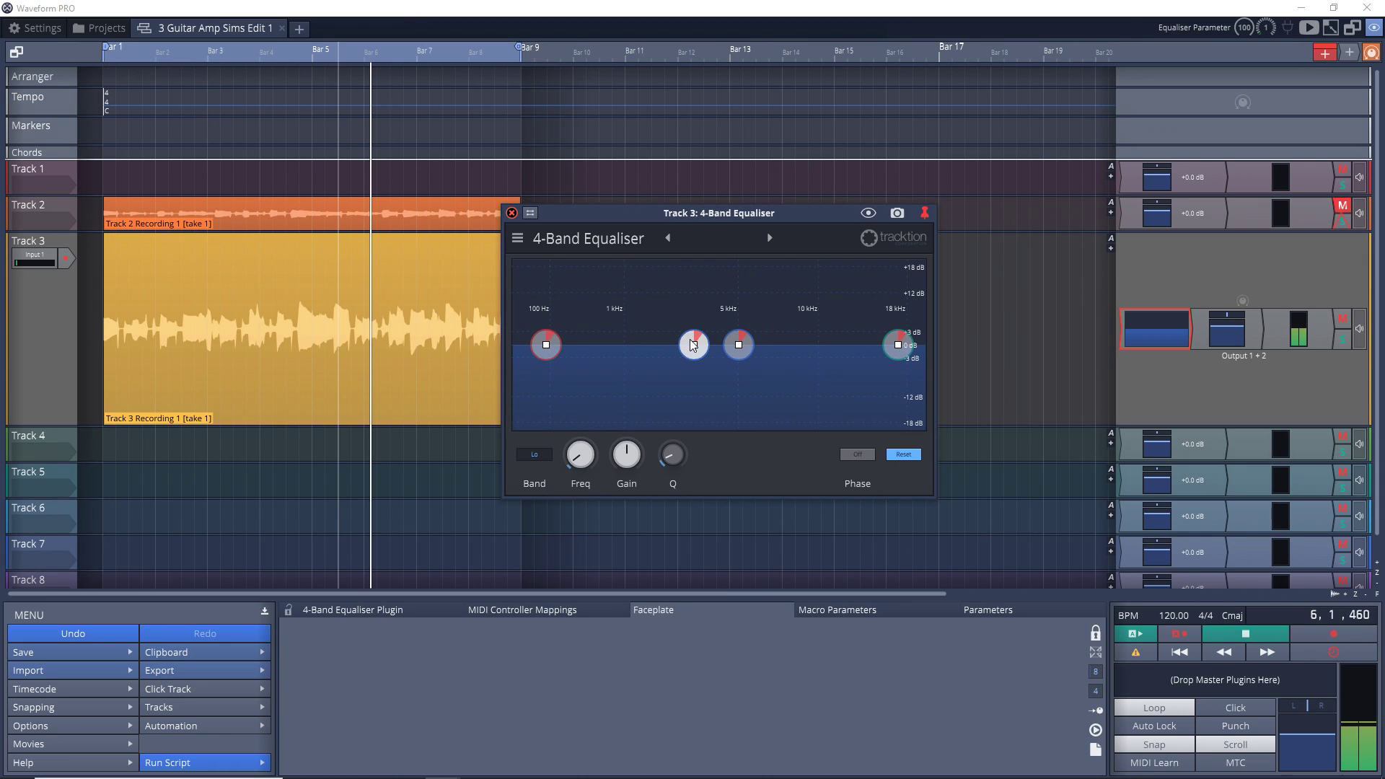
click(766, 233)
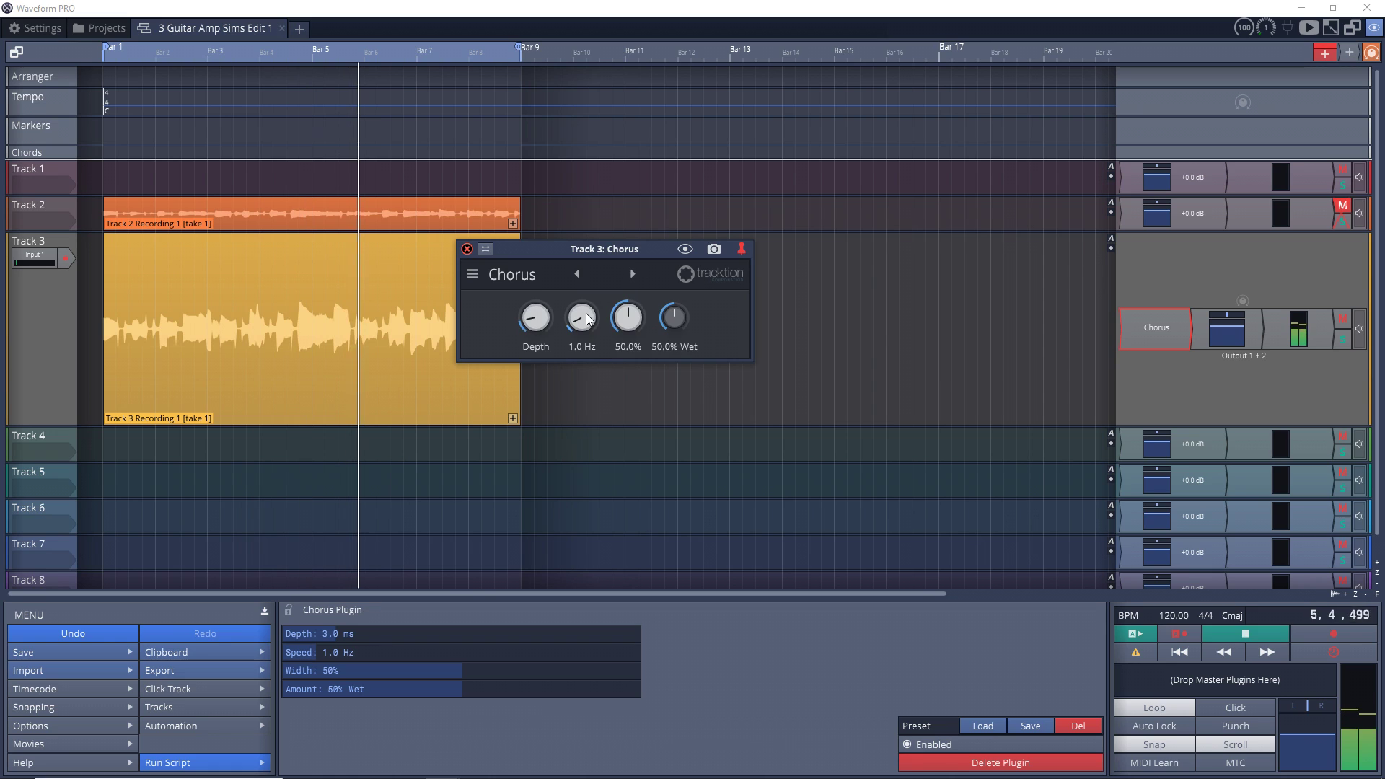
drag(582, 316, 582, 271)
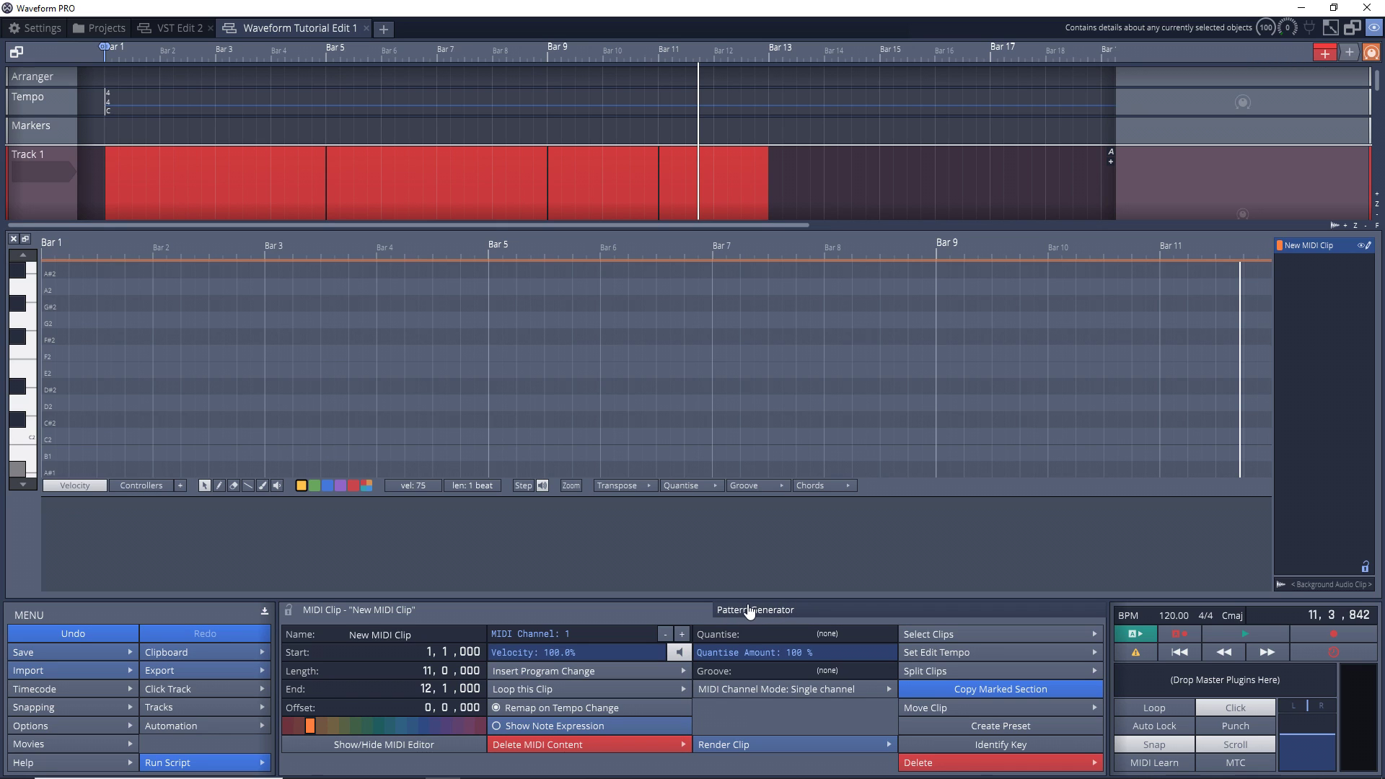
Generate a Bassline pattern with the Simple Bass 1 preset and play it from the start
click(789, 613)
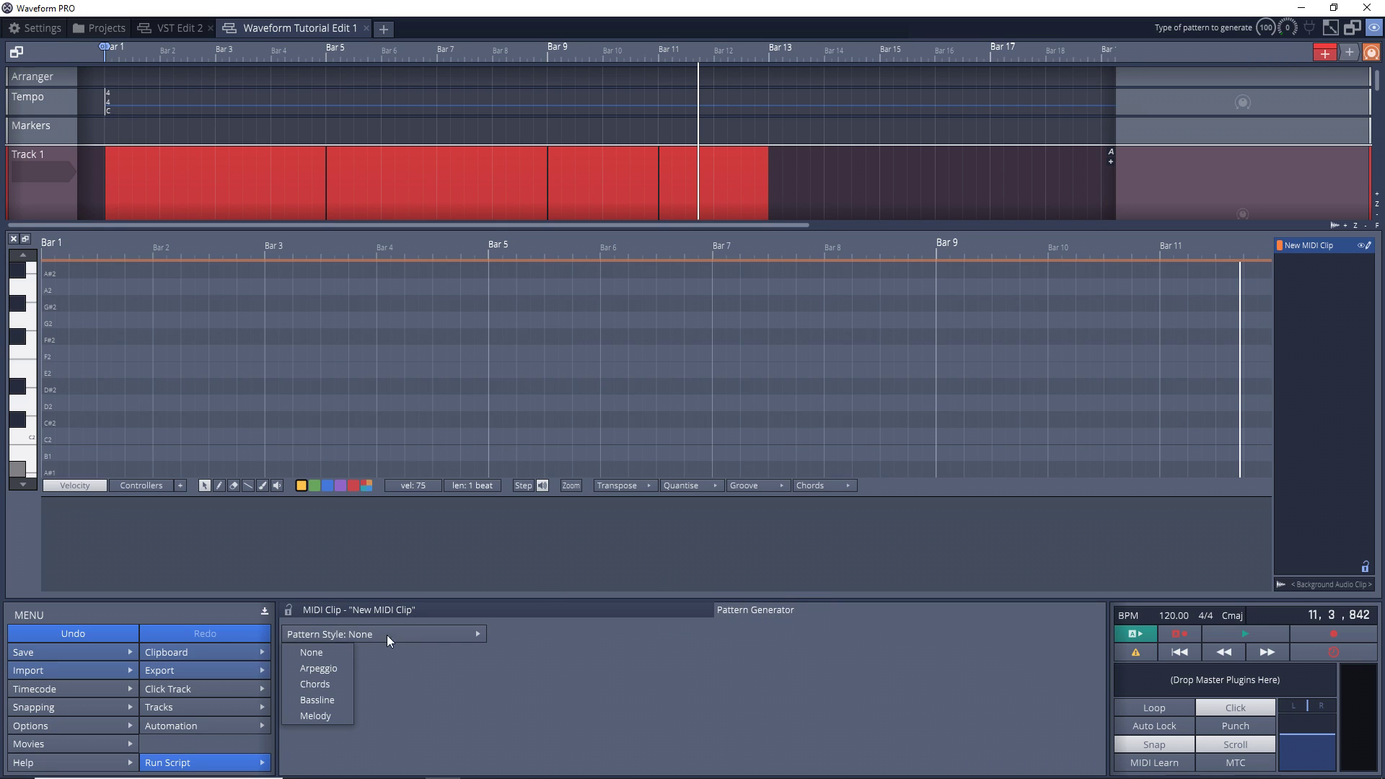
click(319, 700)
click(325, 725)
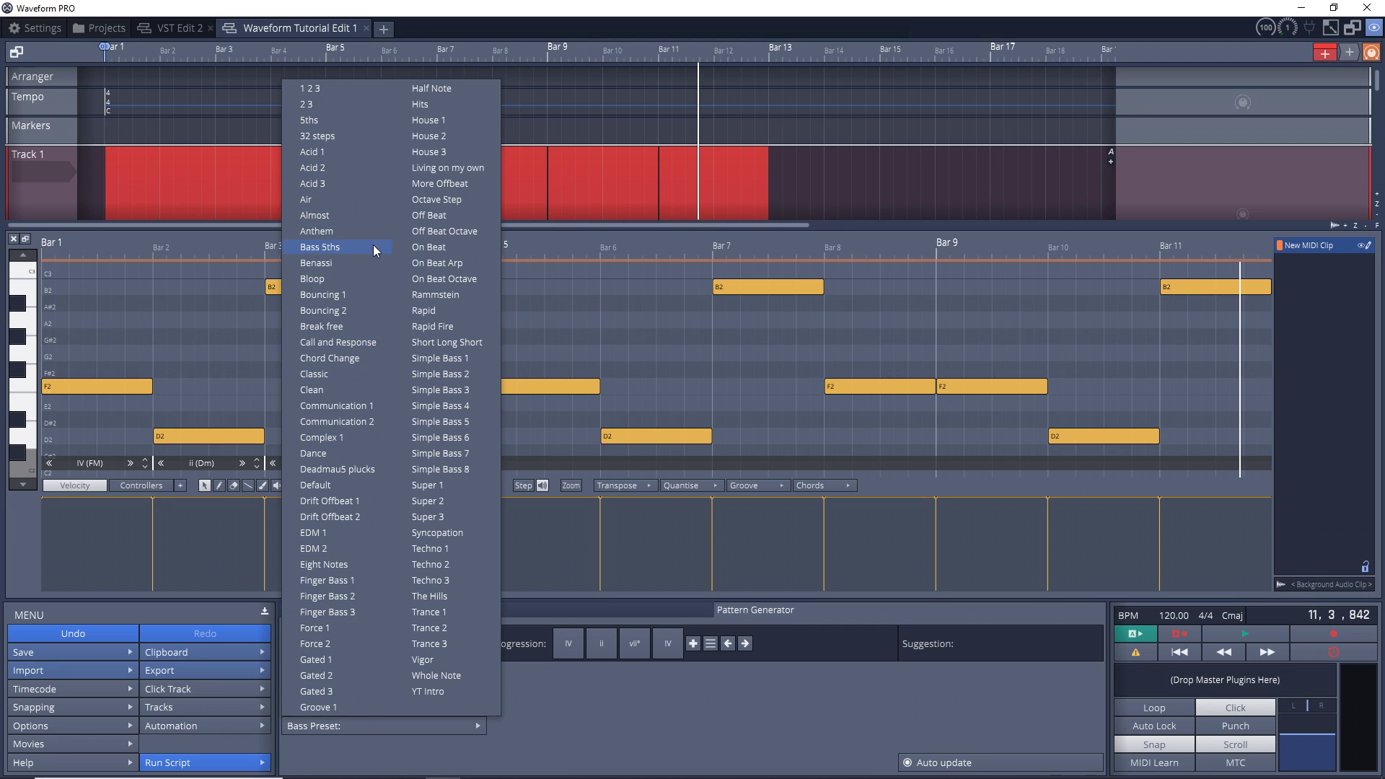
click(446, 360)
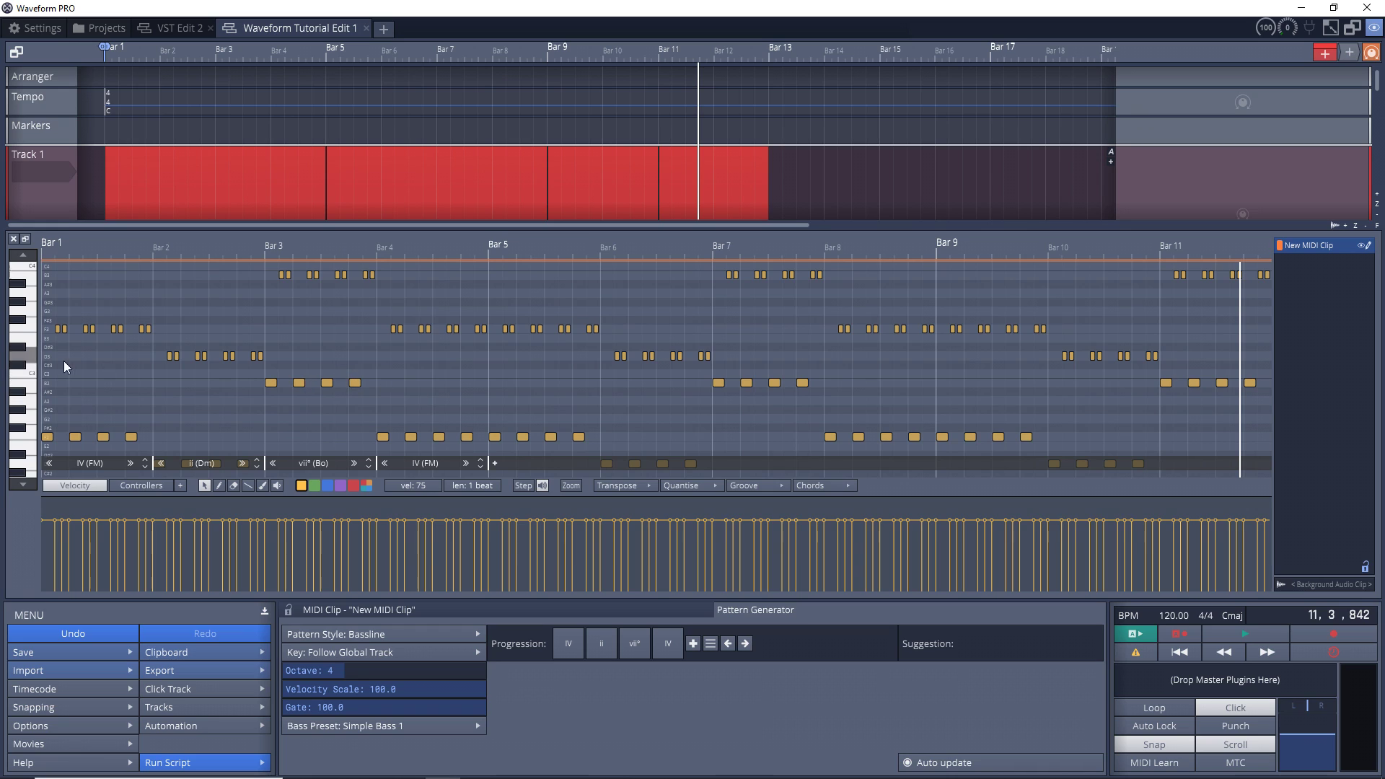
click(101, 127)
key(space)
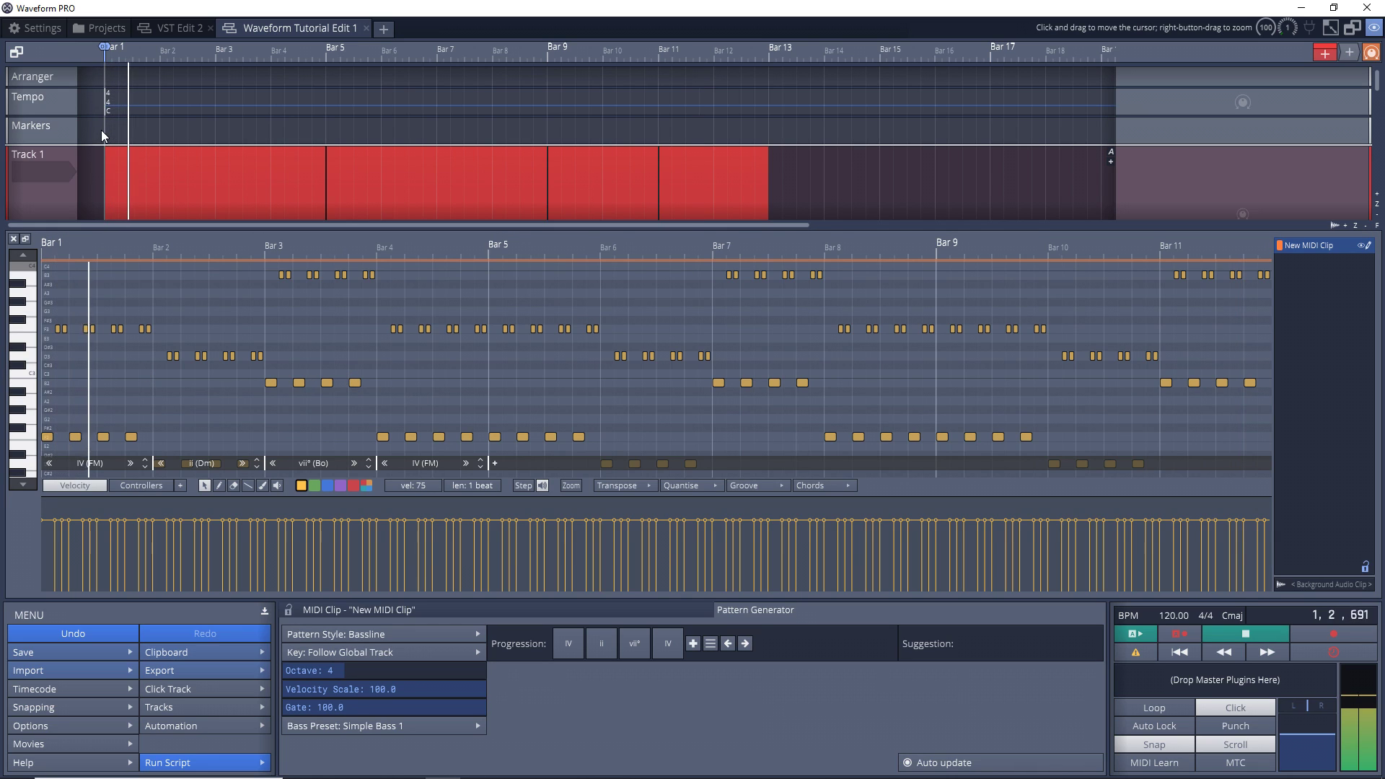
Audition the Techno 1 and Chord Change bass presets, then settle on Benassi and play it
click(463, 725)
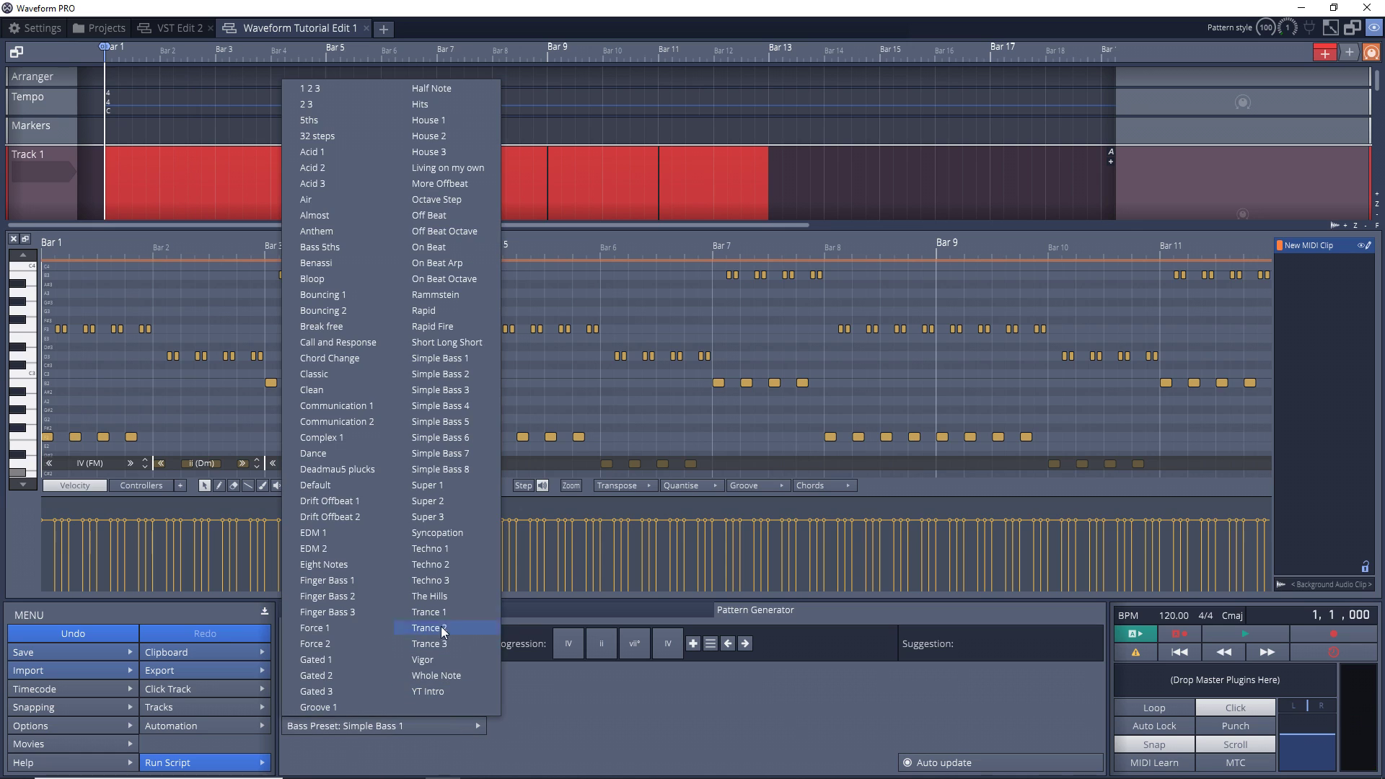
click(441, 549)
key(space)
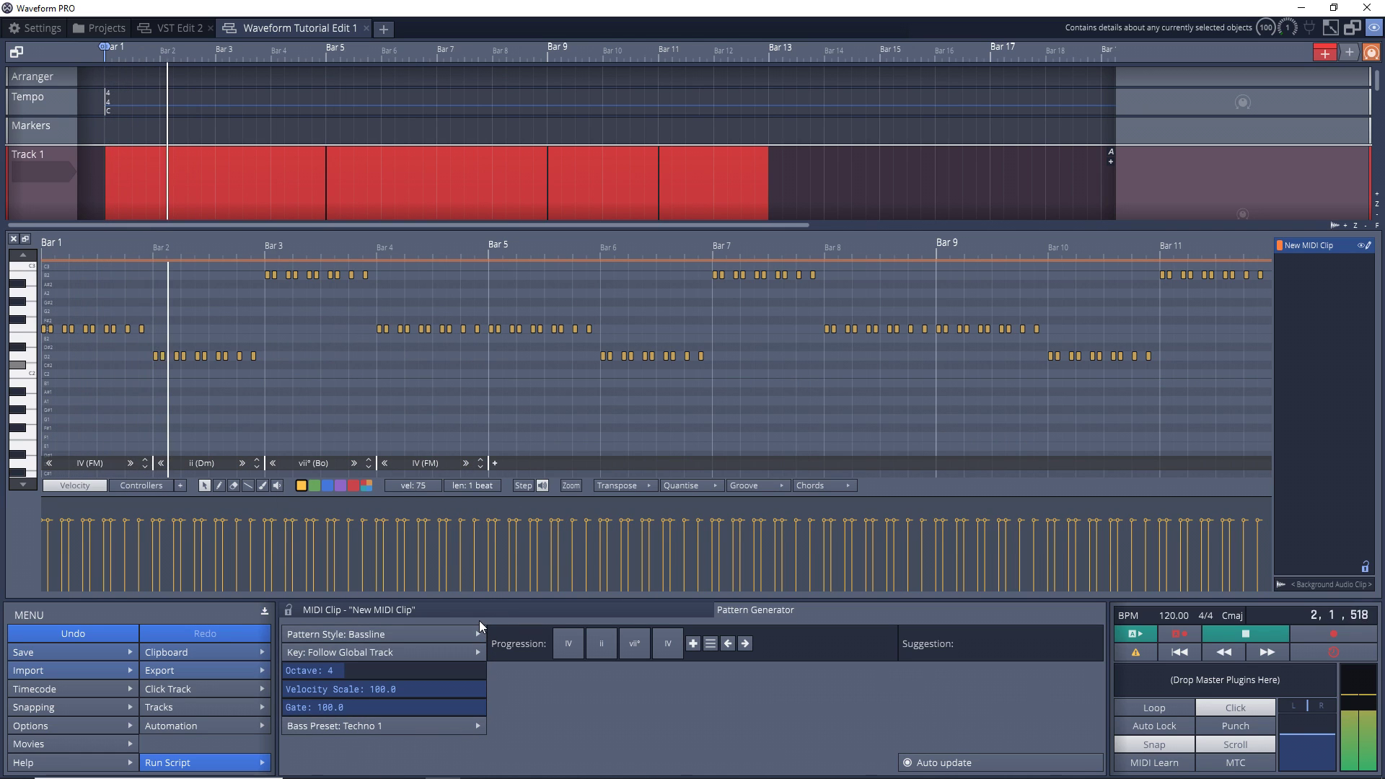
click(461, 724)
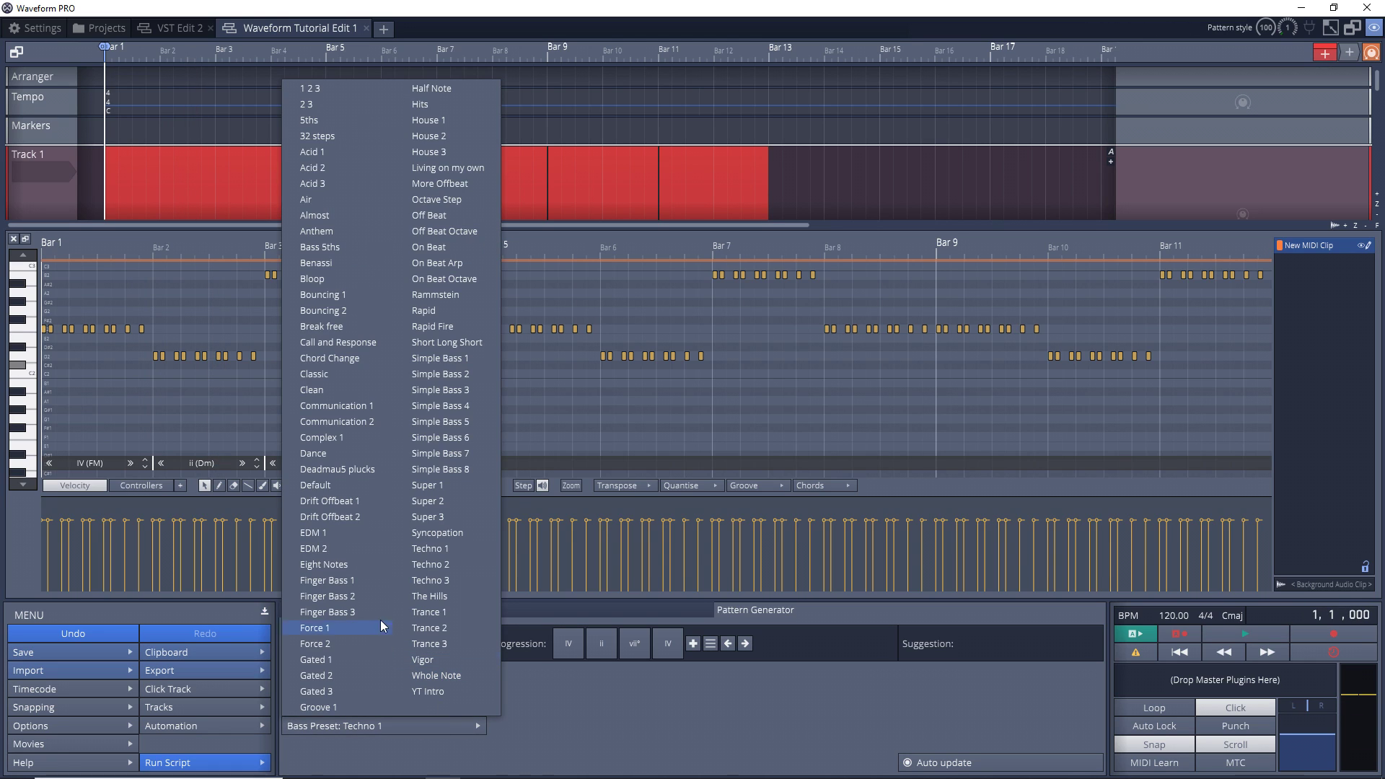
click(340, 361)
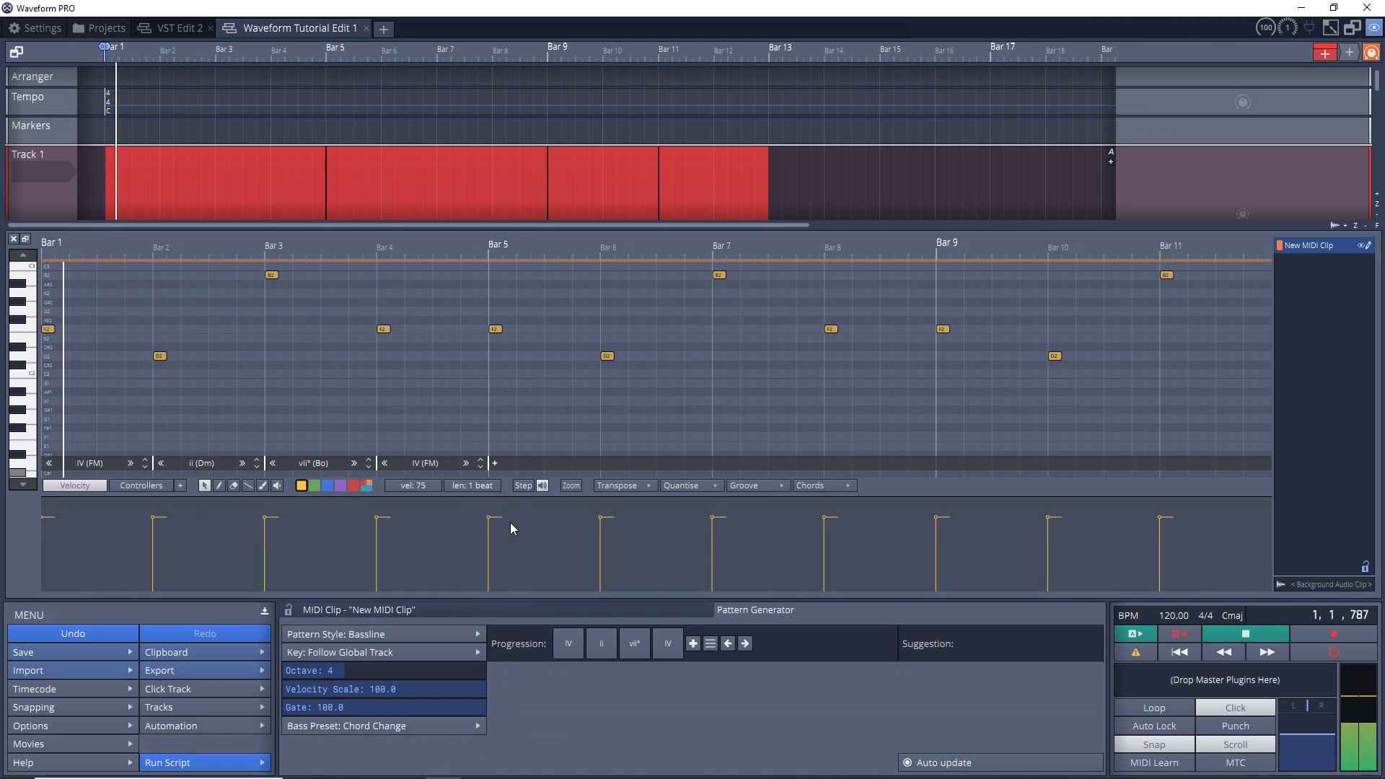
click(397, 727)
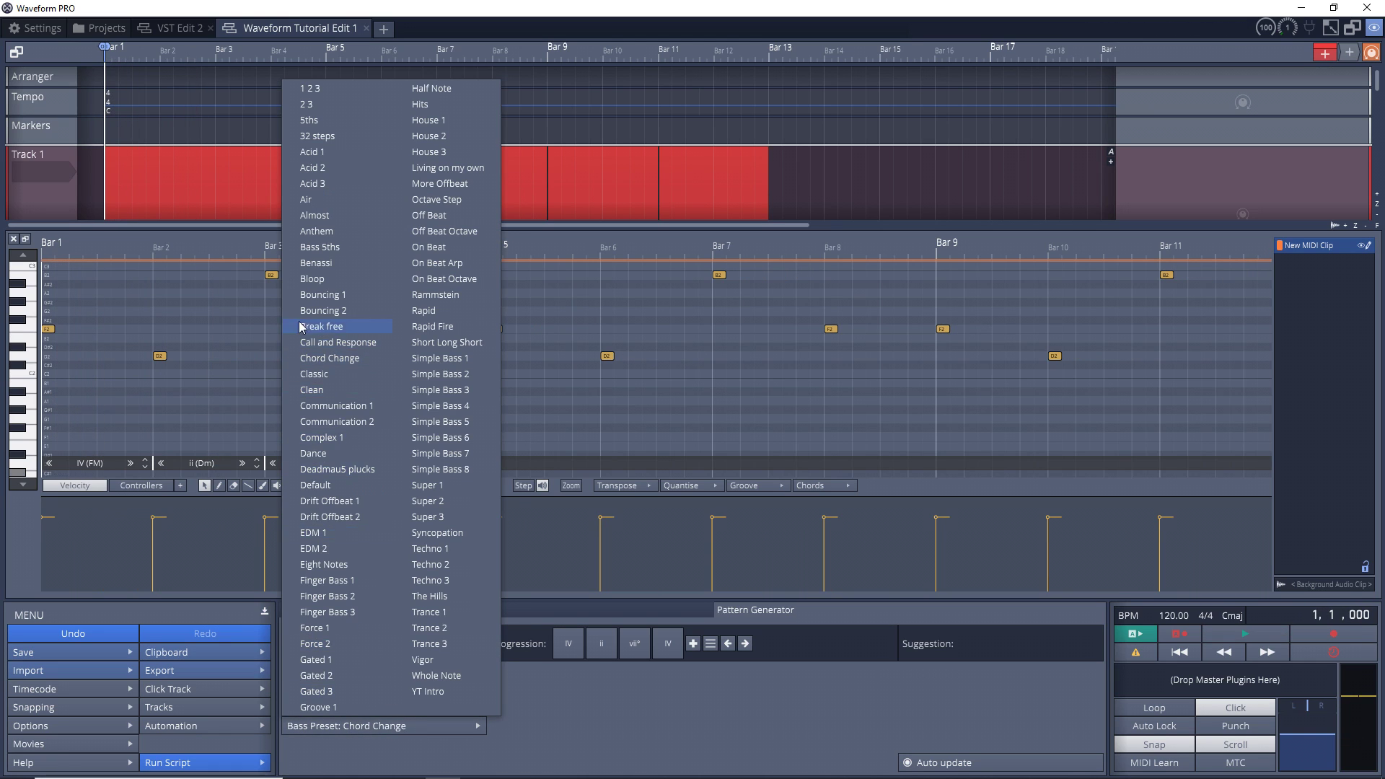
click(331, 261)
key(space)
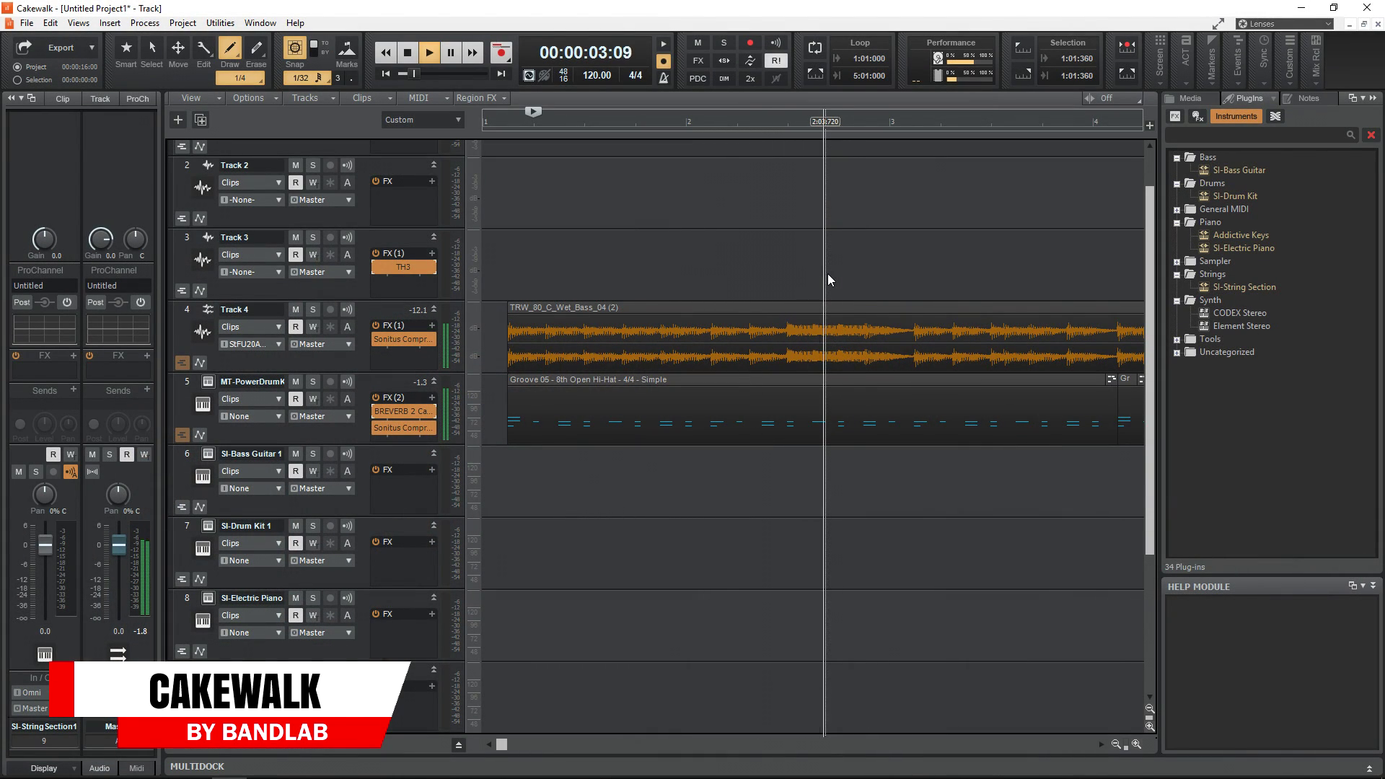
Stop playback, open the MT-PowerDrumKit clip in the Piano Roll, and move a drum note higher and later
key(space)
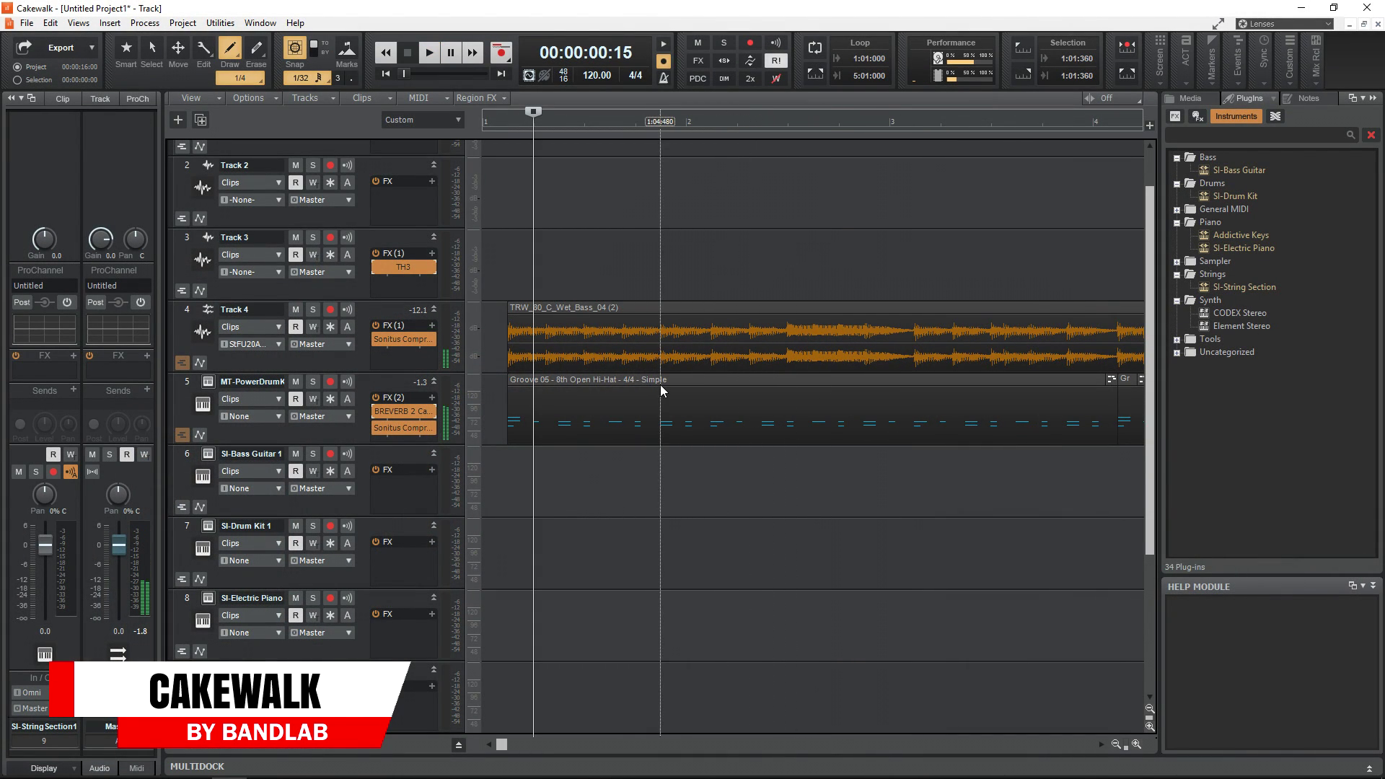
double_click(667, 379)
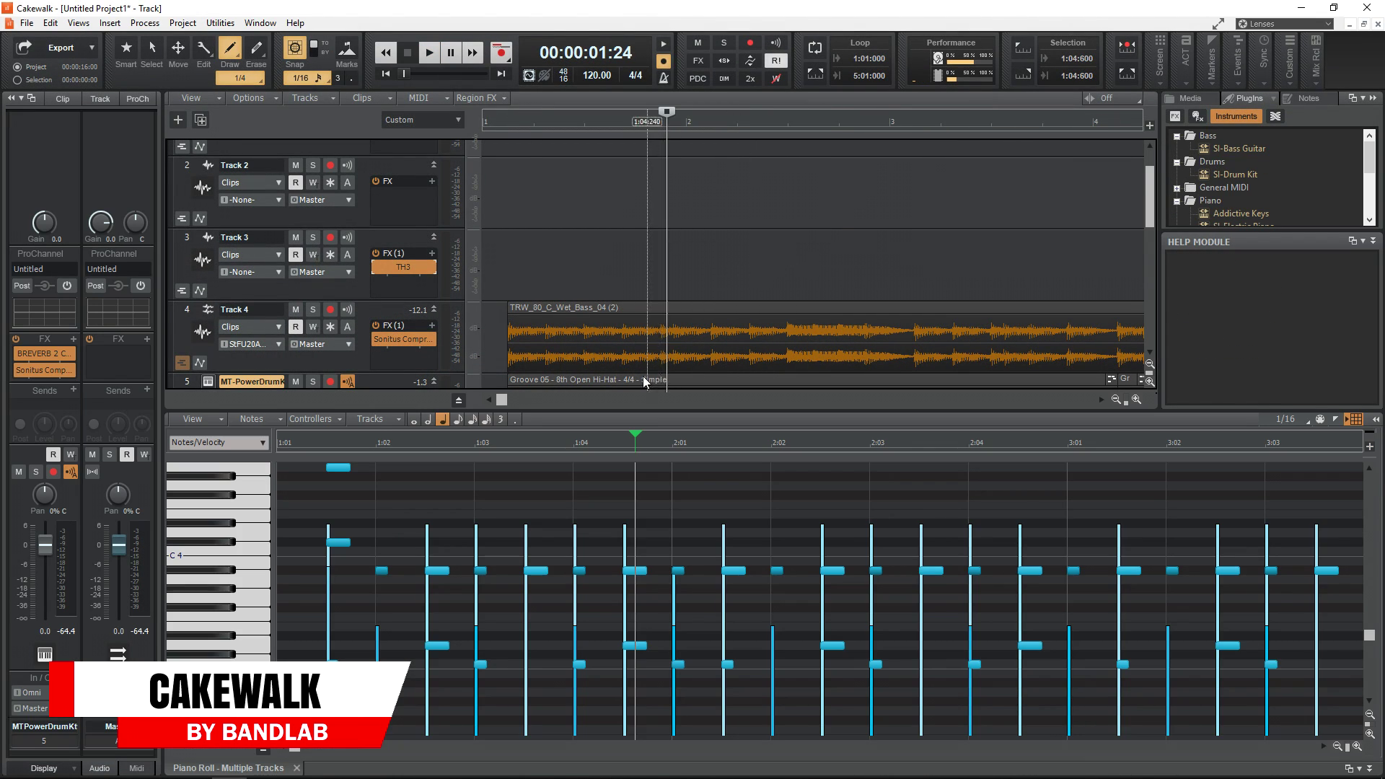
click(178, 47)
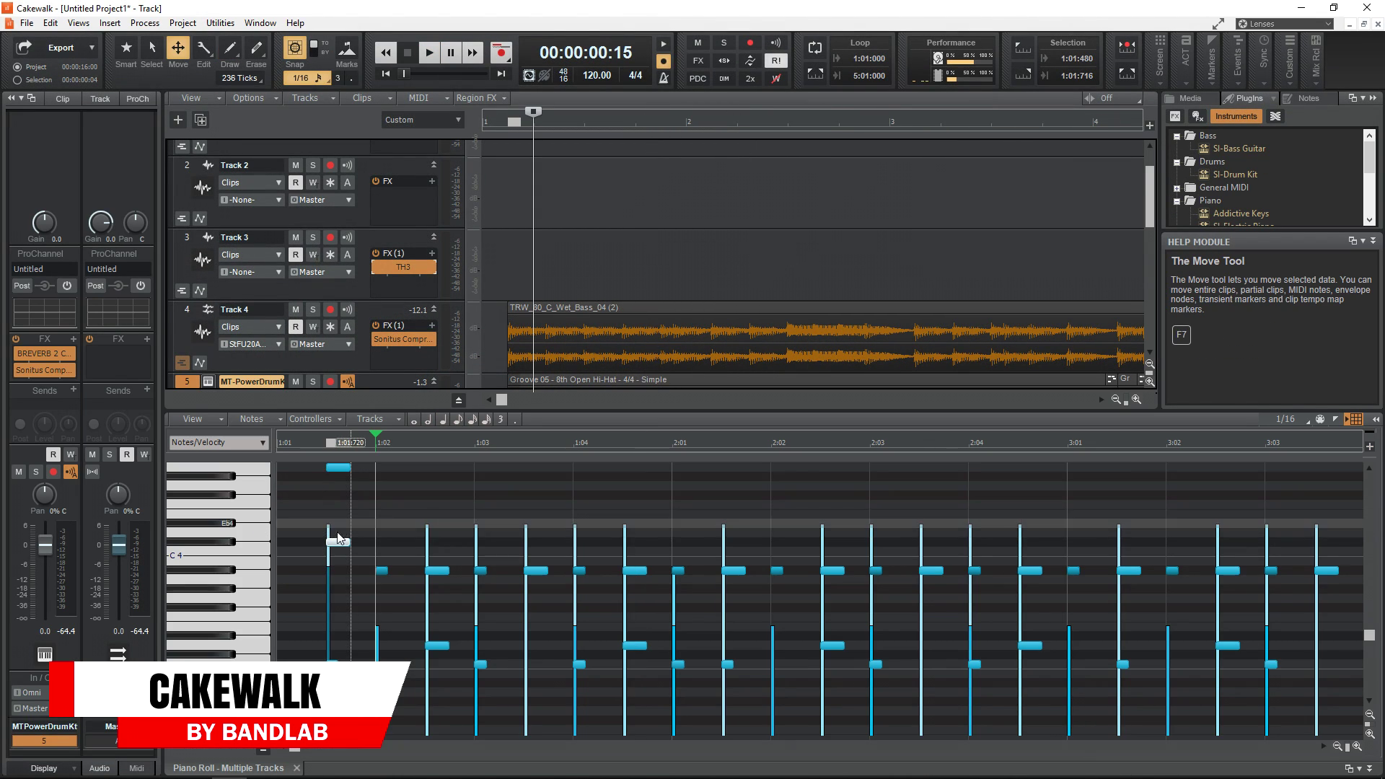
mouse_move(343, 541)
mouse_down()
mouse_move(367, 521)
mouse_move(489, 502)
mouse_up()
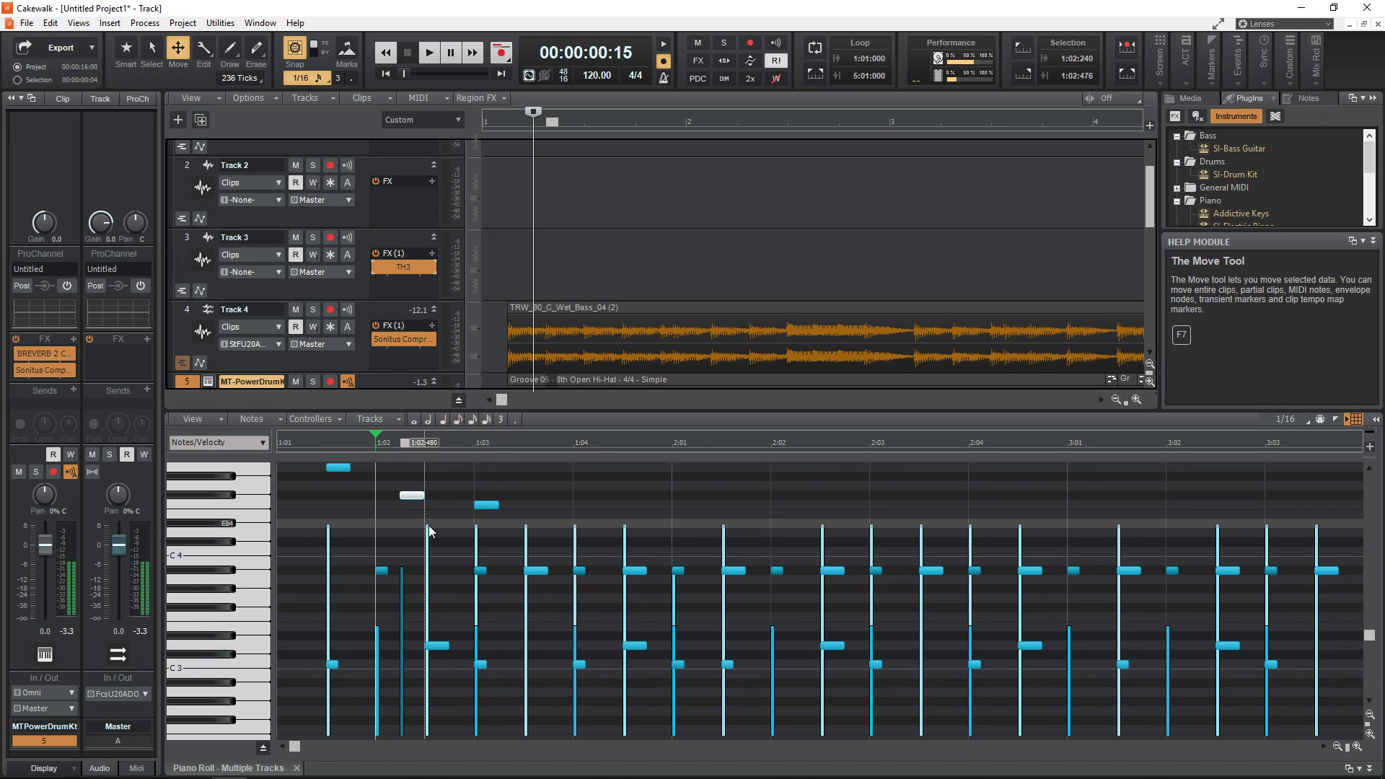
click(392, 659)
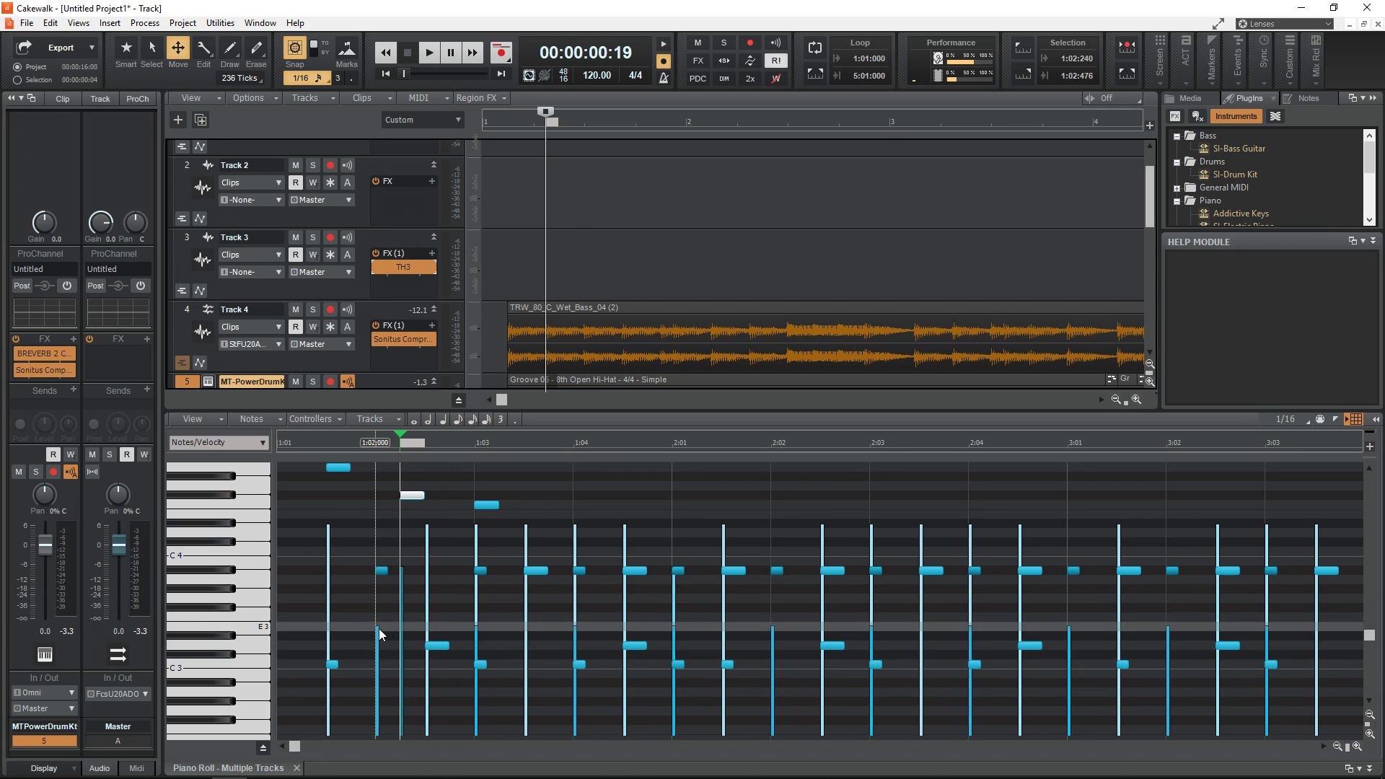
Move drum notes up to G4 near 2:01 and Eb4 near 2:02, then close the note editor
drag(544, 569, 705, 486)
drag(741, 569, 791, 525)
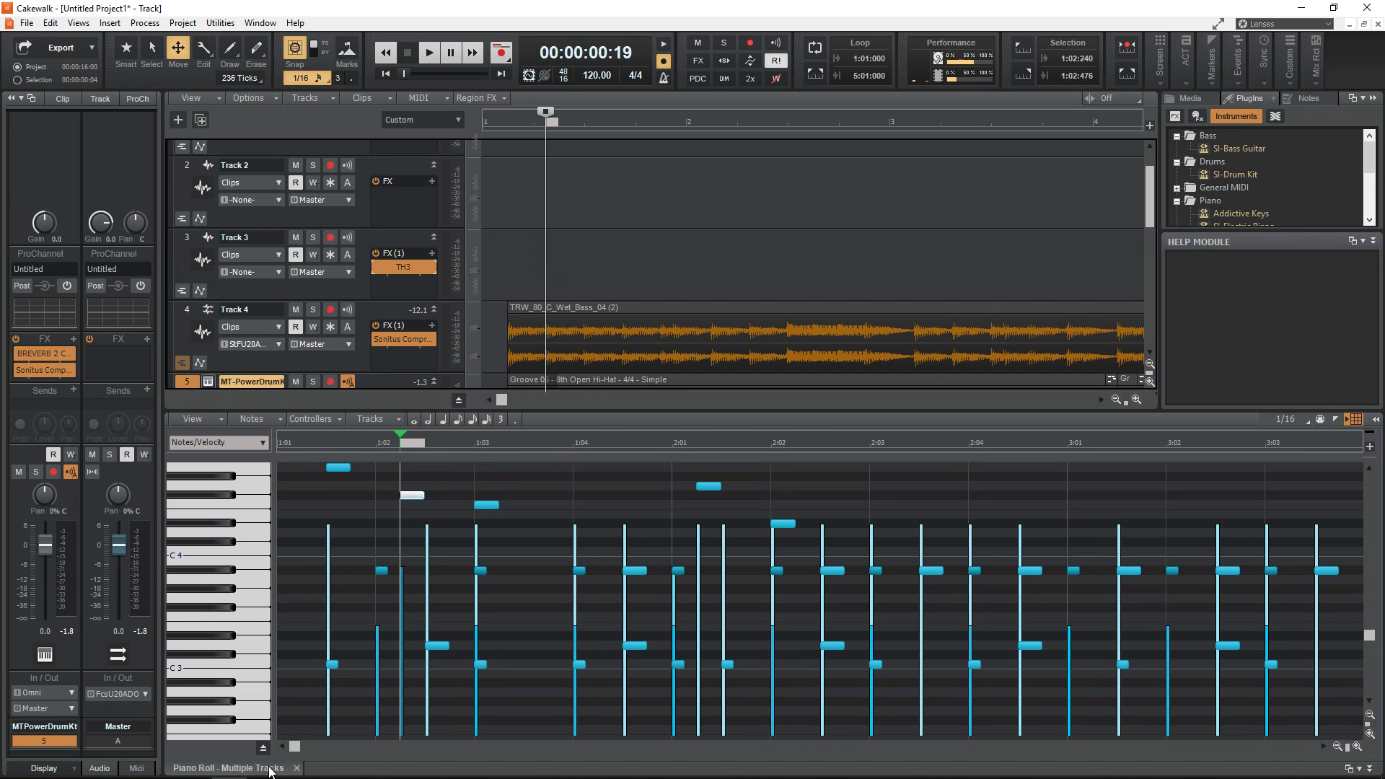
click(301, 768)
click(138, 99)
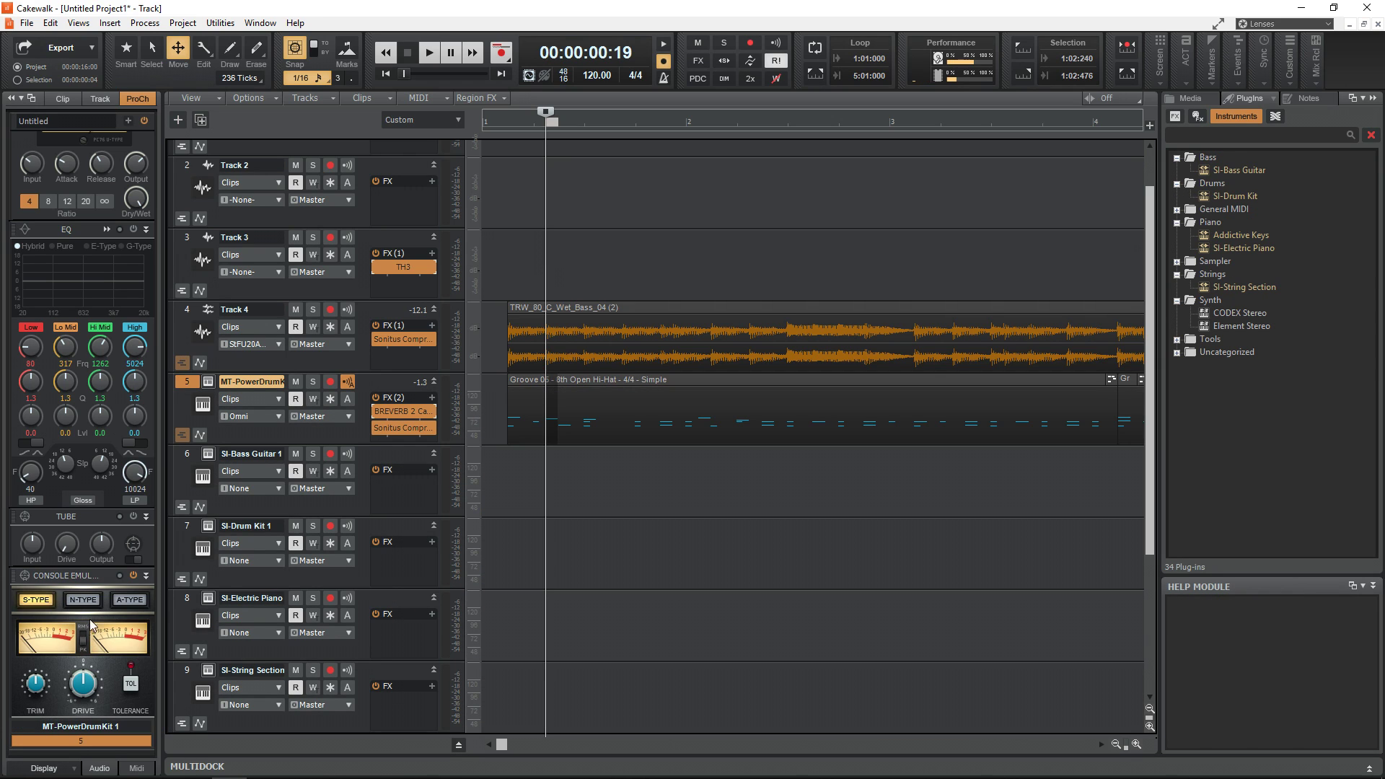
Play the project, raise the console drive, and load the AC-Top30 Dirt amp rig
key(space)
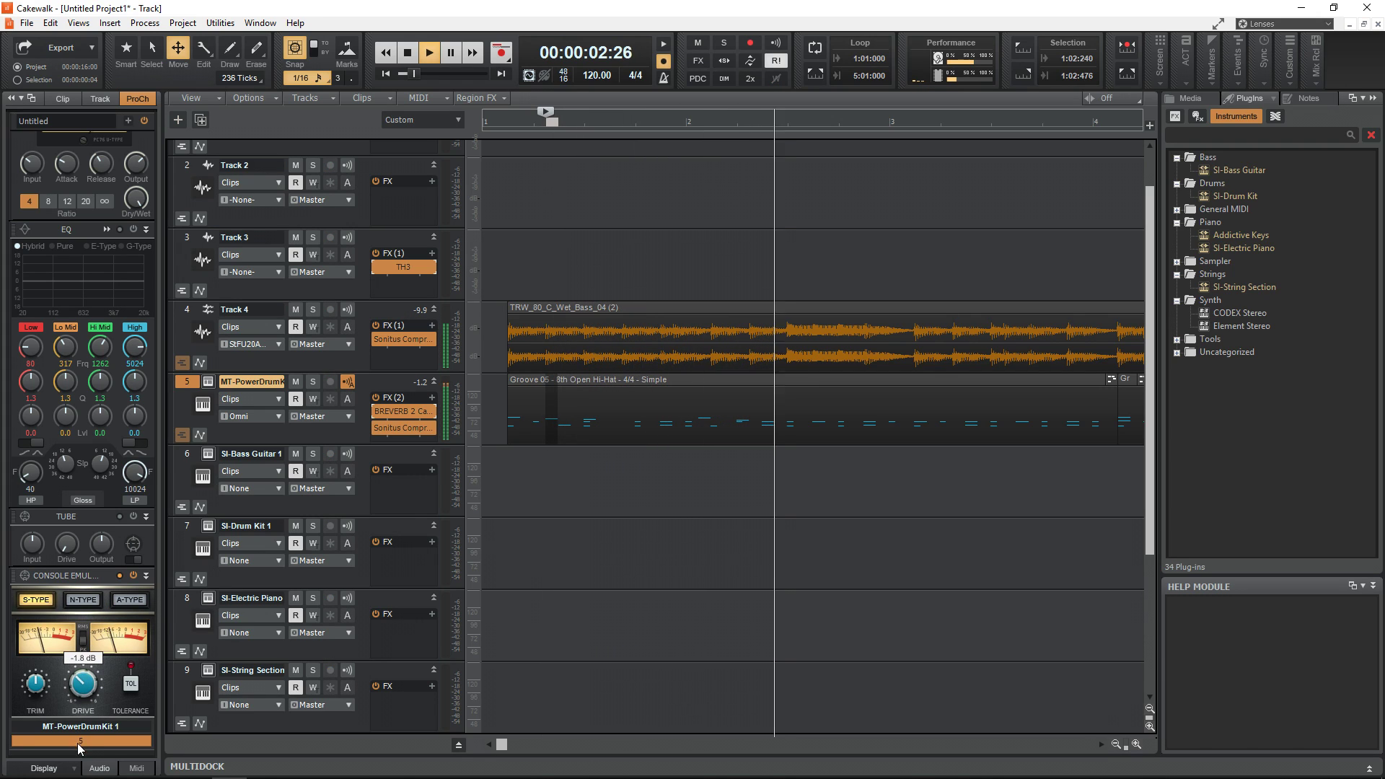
drag(83, 690, 73, 697)
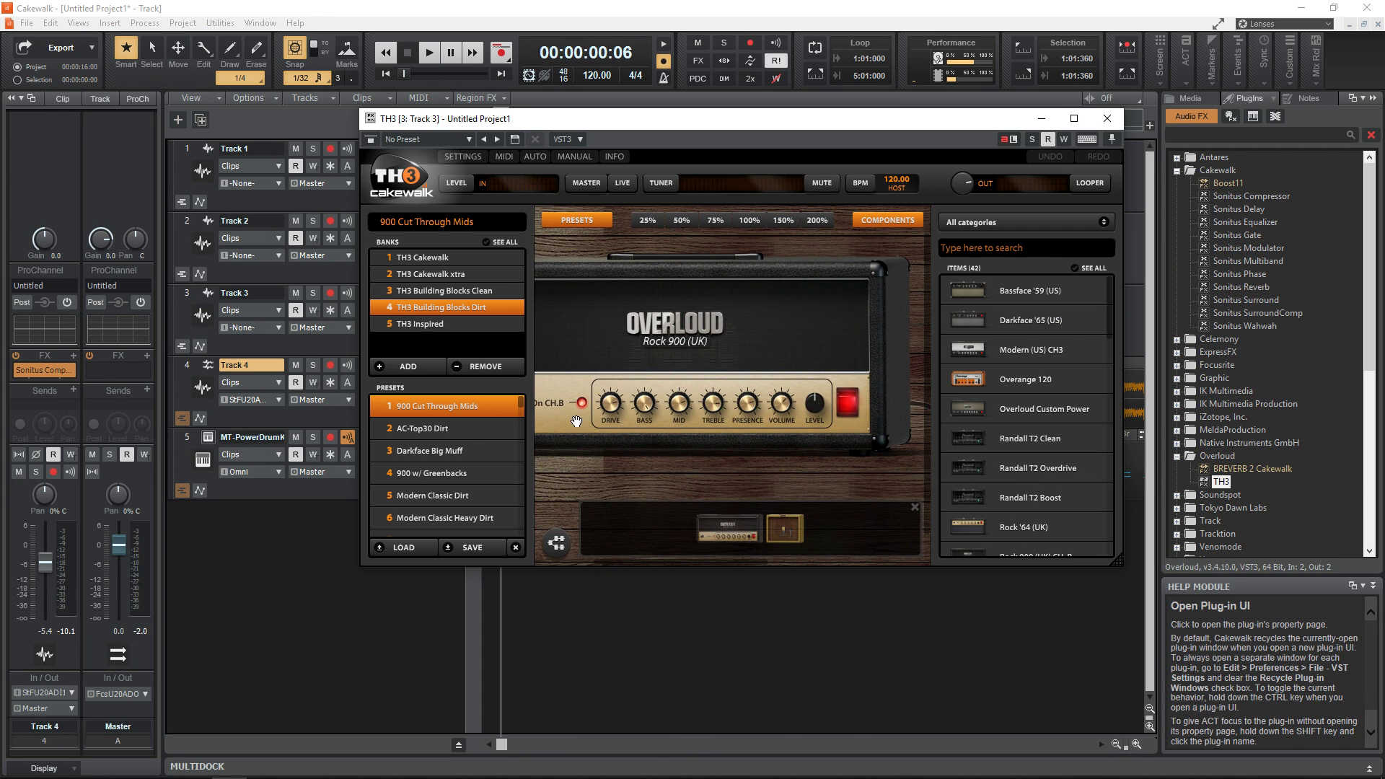
click(447, 431)
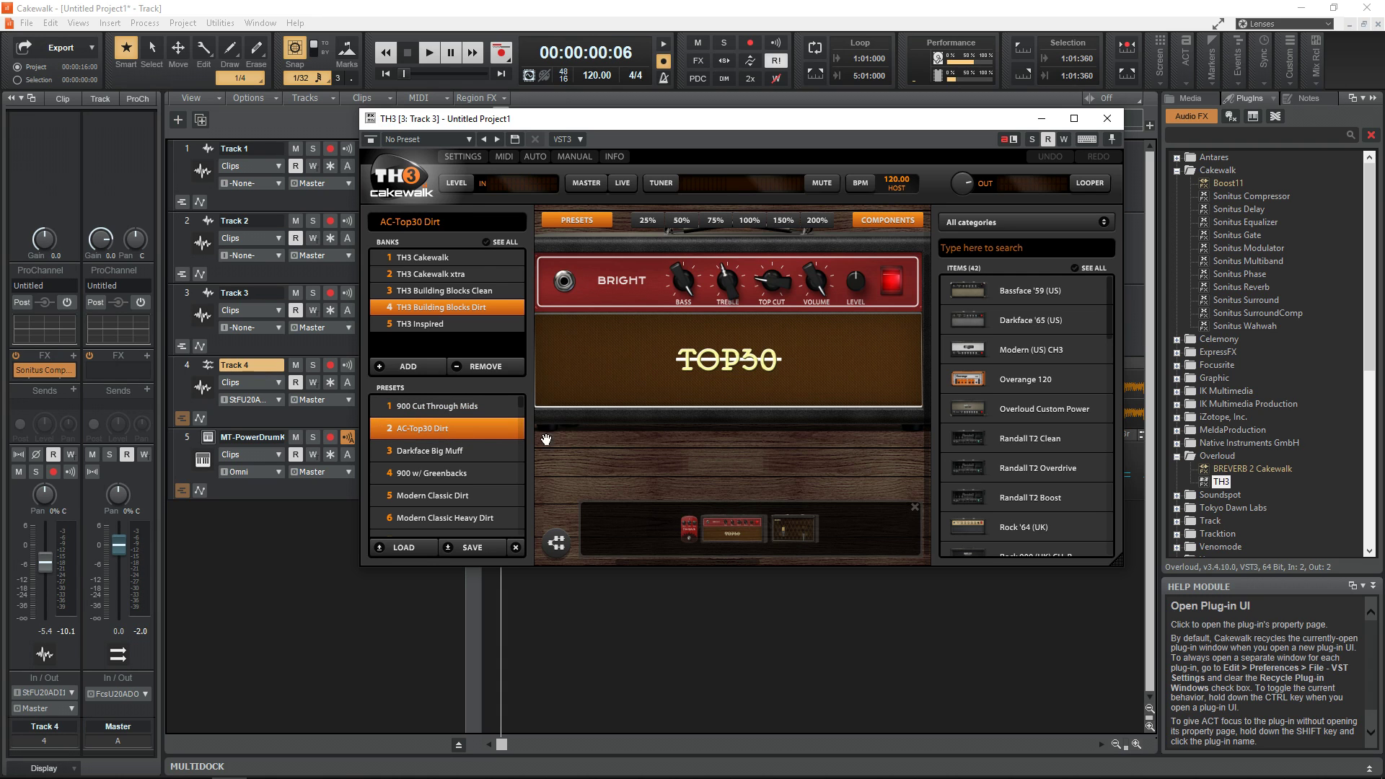
mouse_move(794, 453)
mouse_down()
mouse_move(729, 448)
mouse_move(1083, 429)
mouse_up()
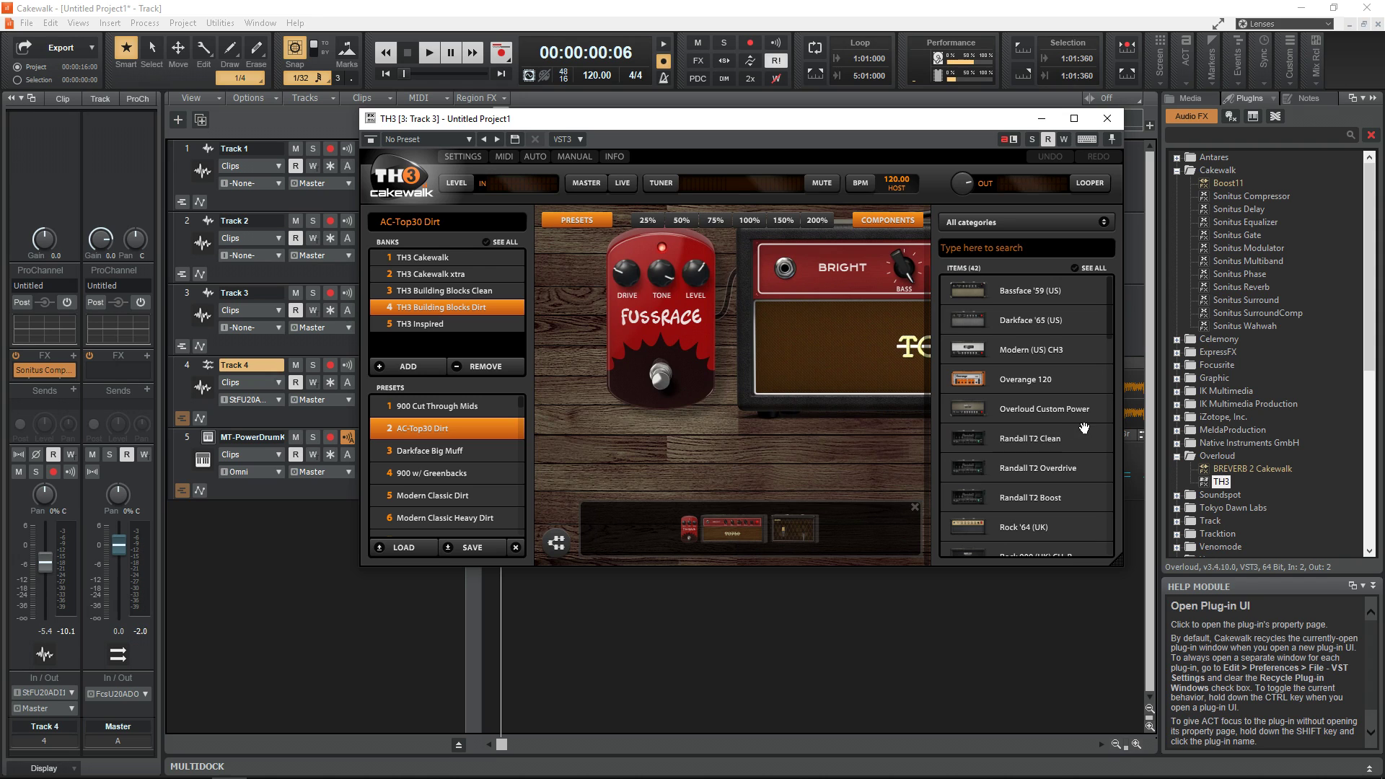
drag(1083, 428, 512, 441)
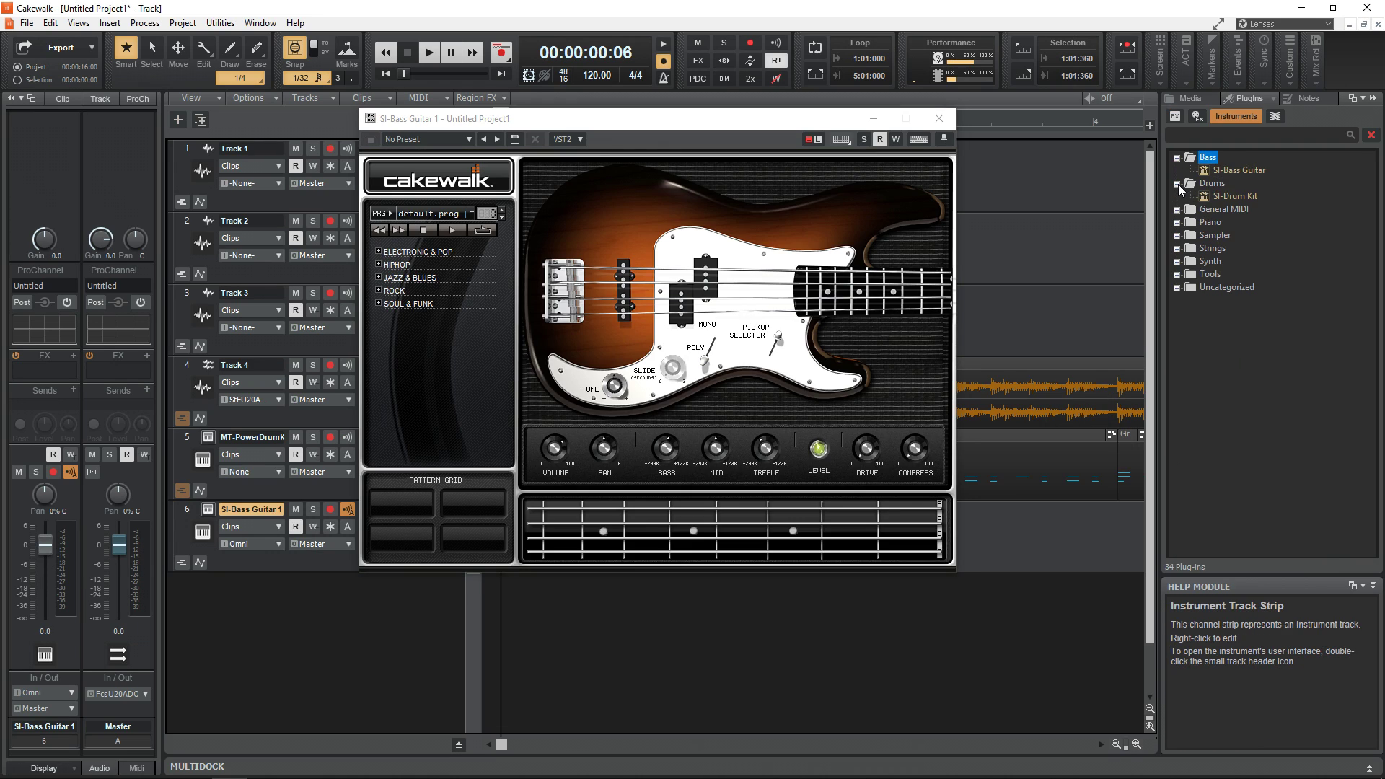
Add an SI-Drum Kit track, play a string note, and set the drums' BREVERB 2 to Chamber 1
drag(1233, 196, 614, 324)
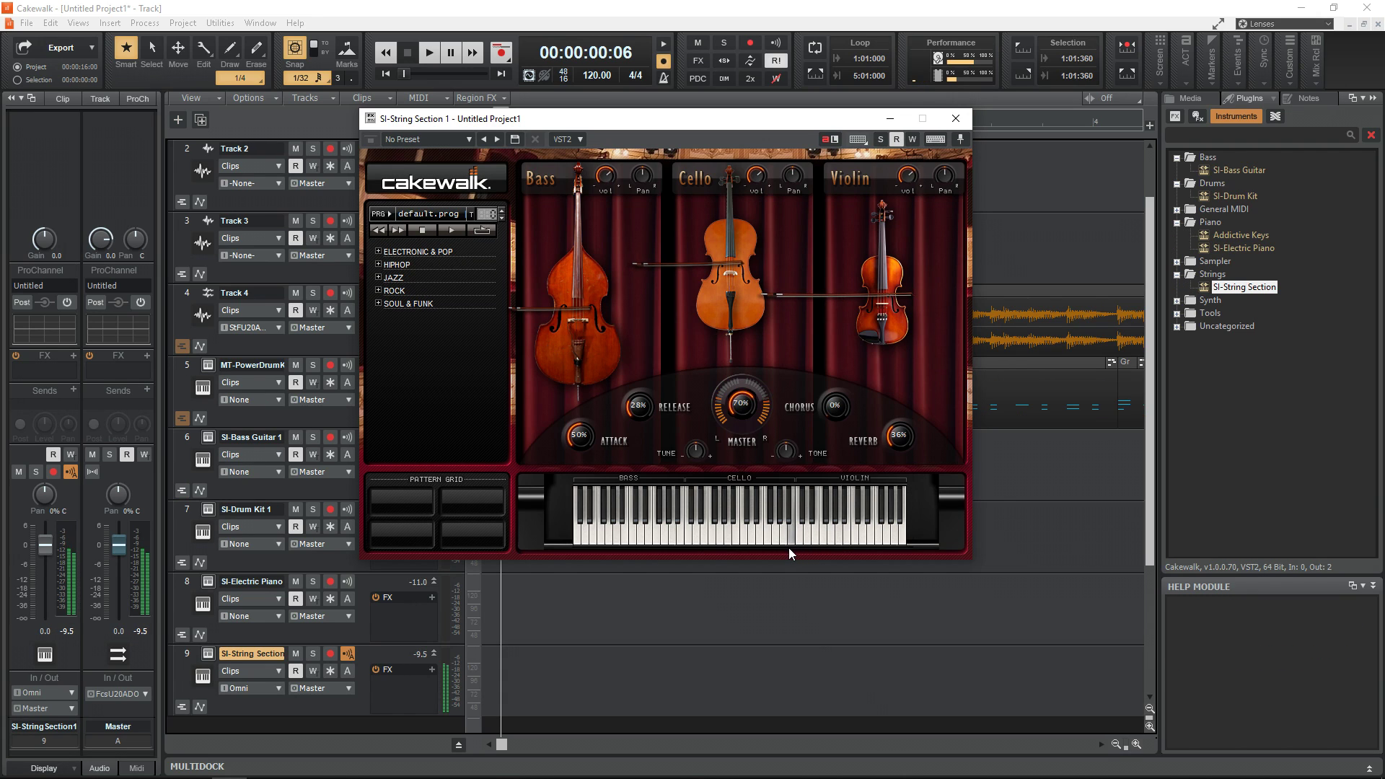
click(829, 541)
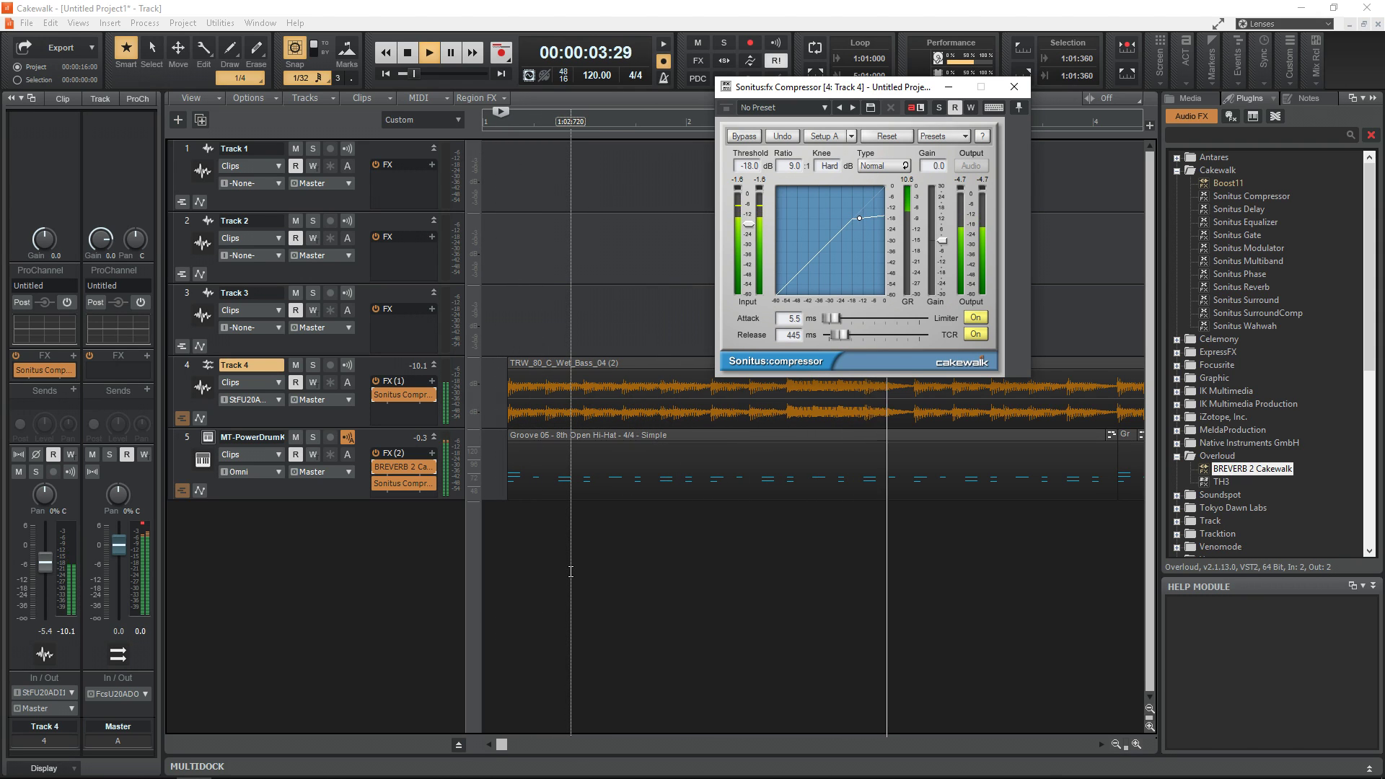
double_click(403, 467)
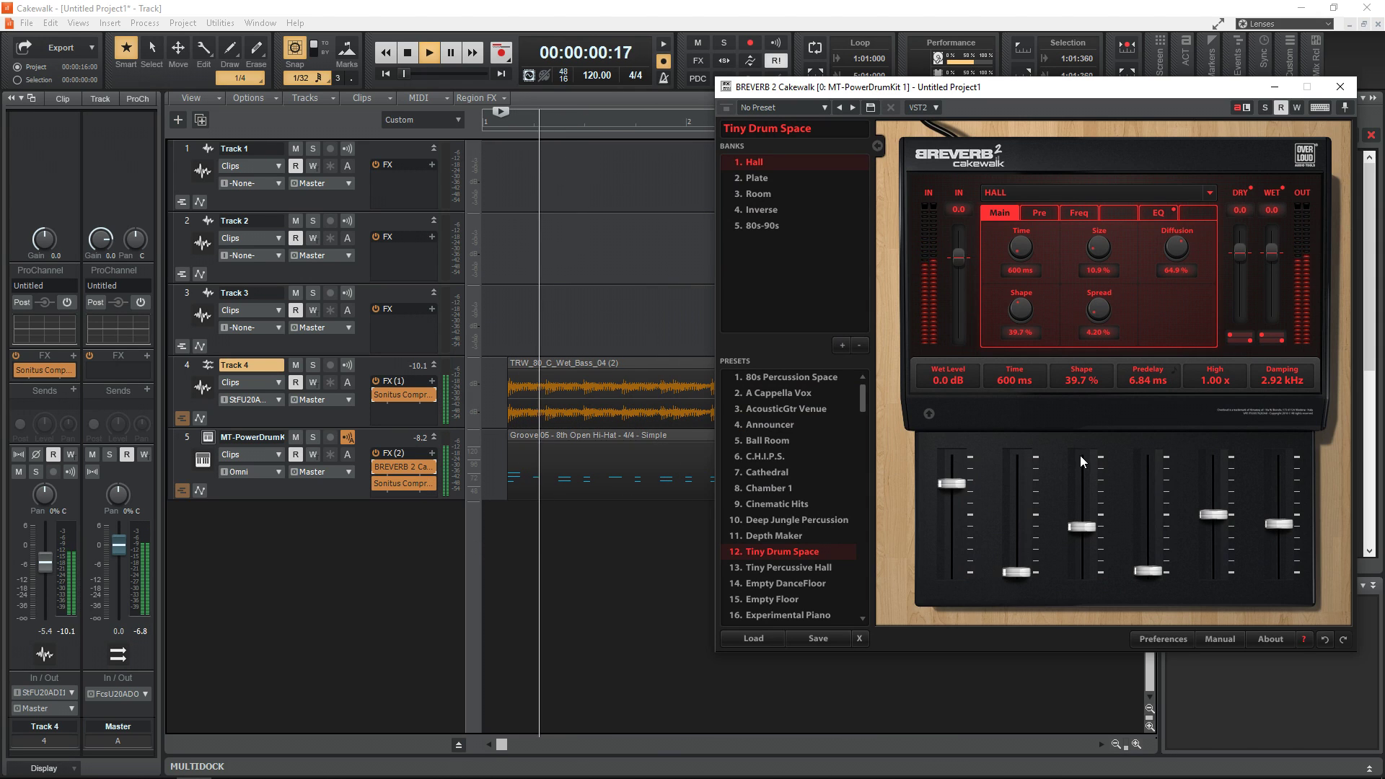
click(779, 485)
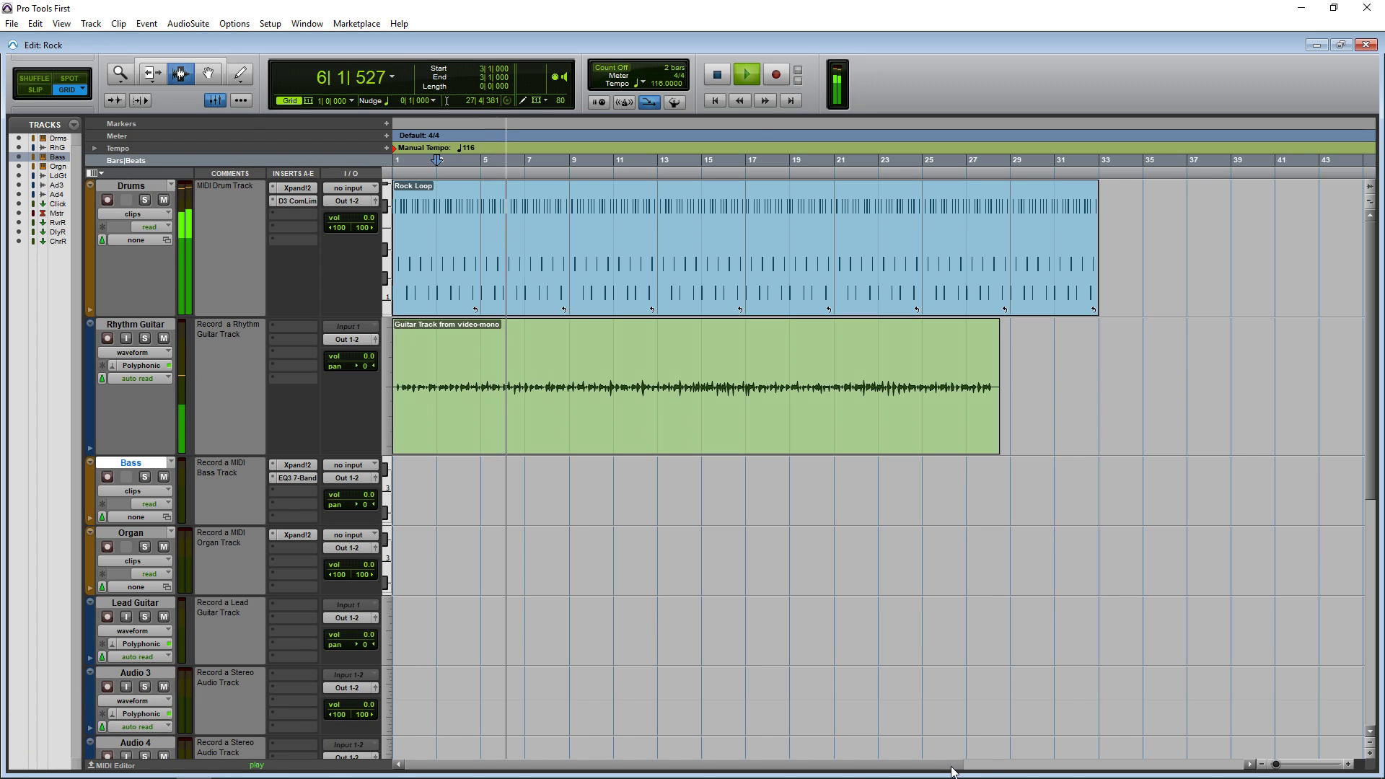
drag(952, 770, 999, 770)
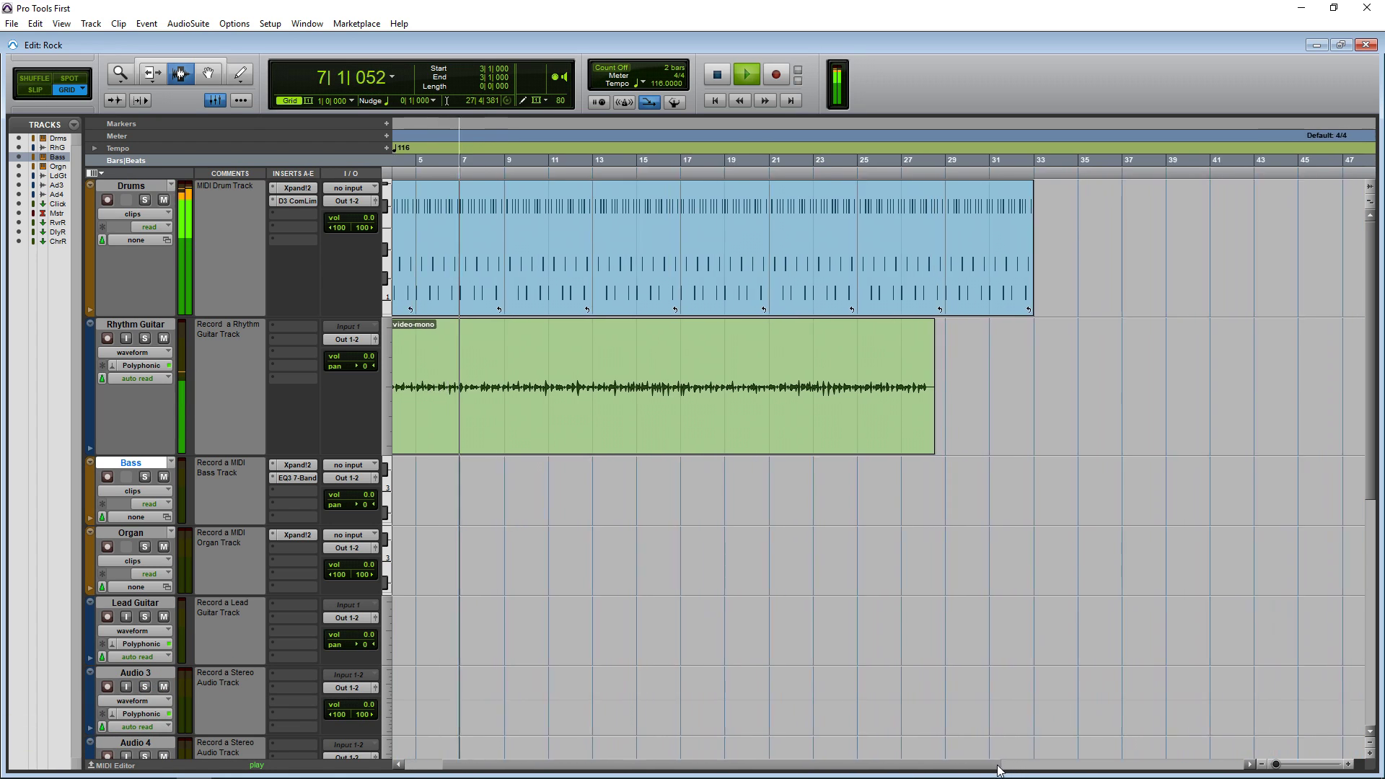
Show the Rock session's mixer faders, then stop and restart playback
key(ctrl+equal)
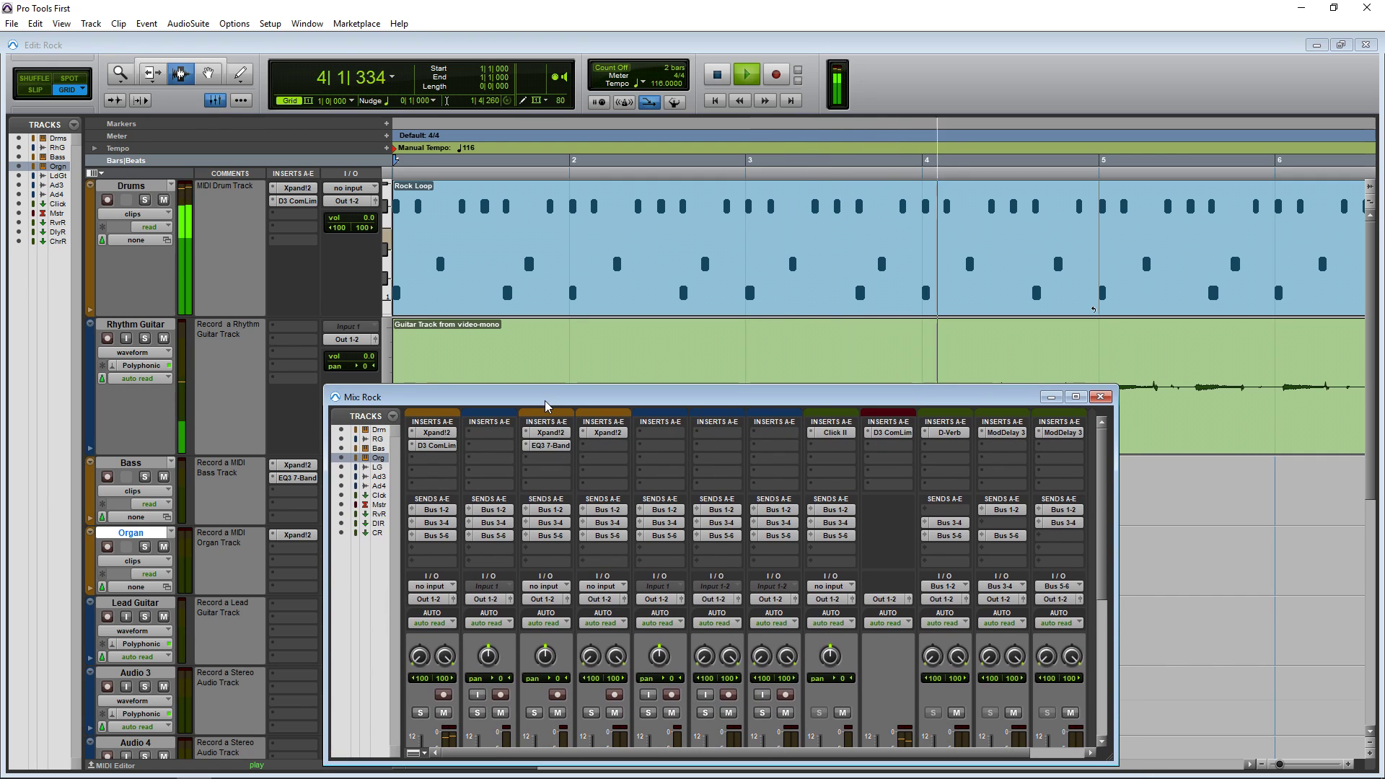
drag(548, 490, 553, 433)
scroll(598, 527, down, 5)
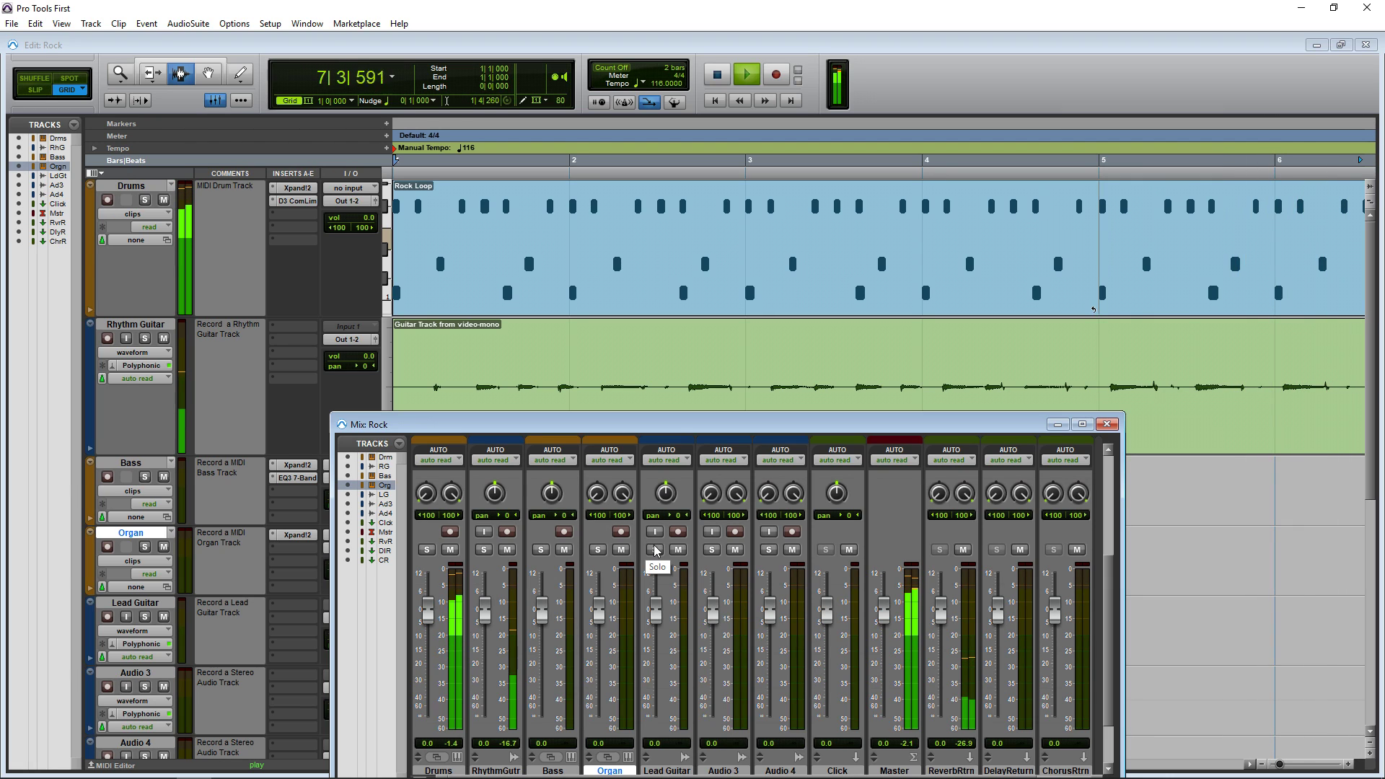
key(space)
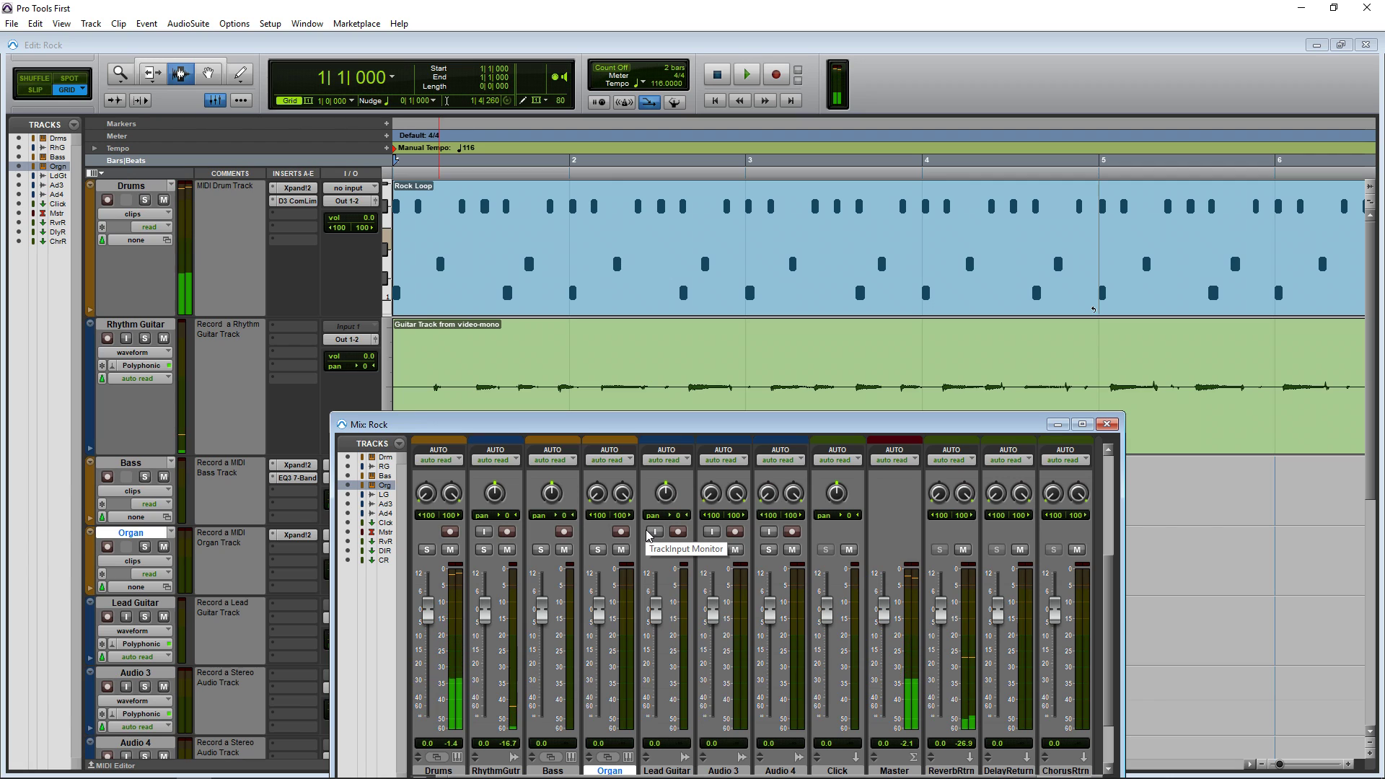
key(space)
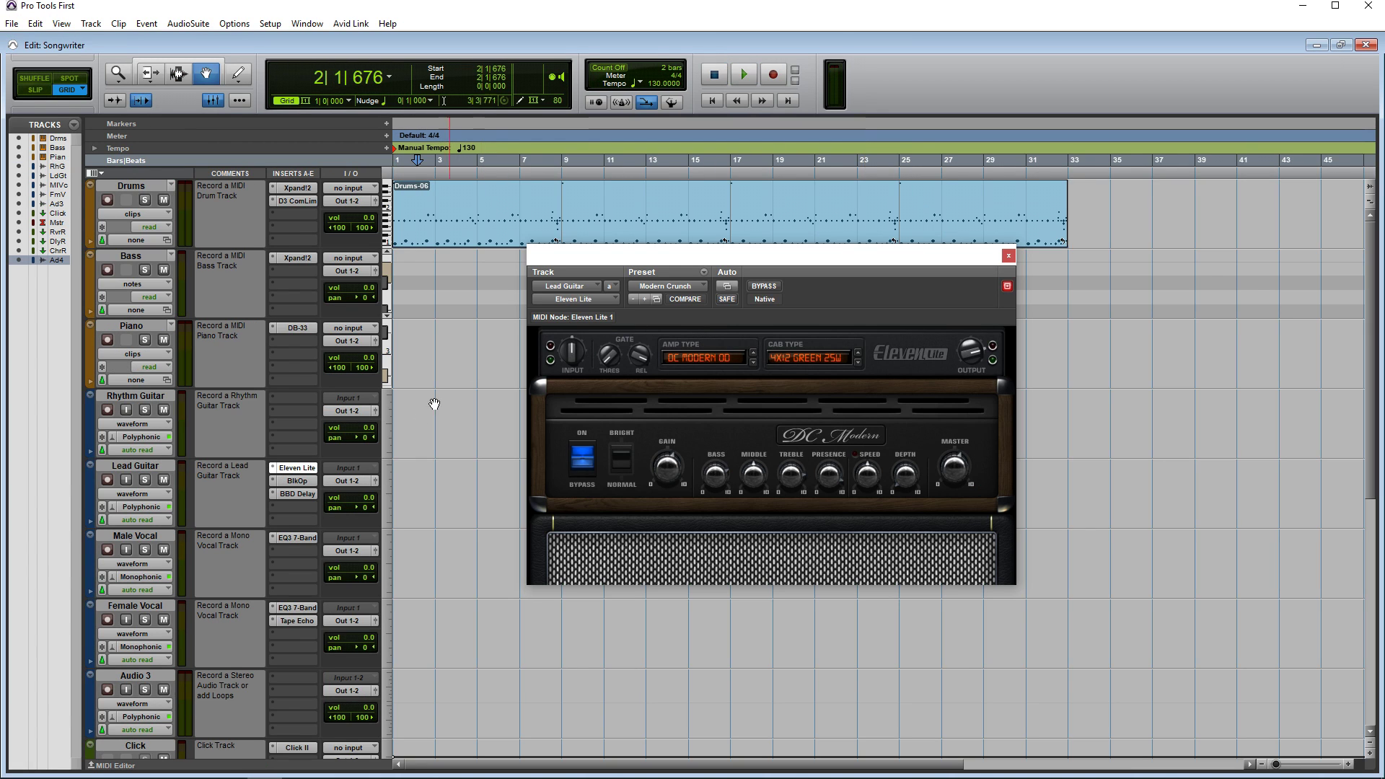
Show Black Op Distortion and BBD Delay, set the One Hit Wonder echo preset, then view Xpand!2
click(296, 481)
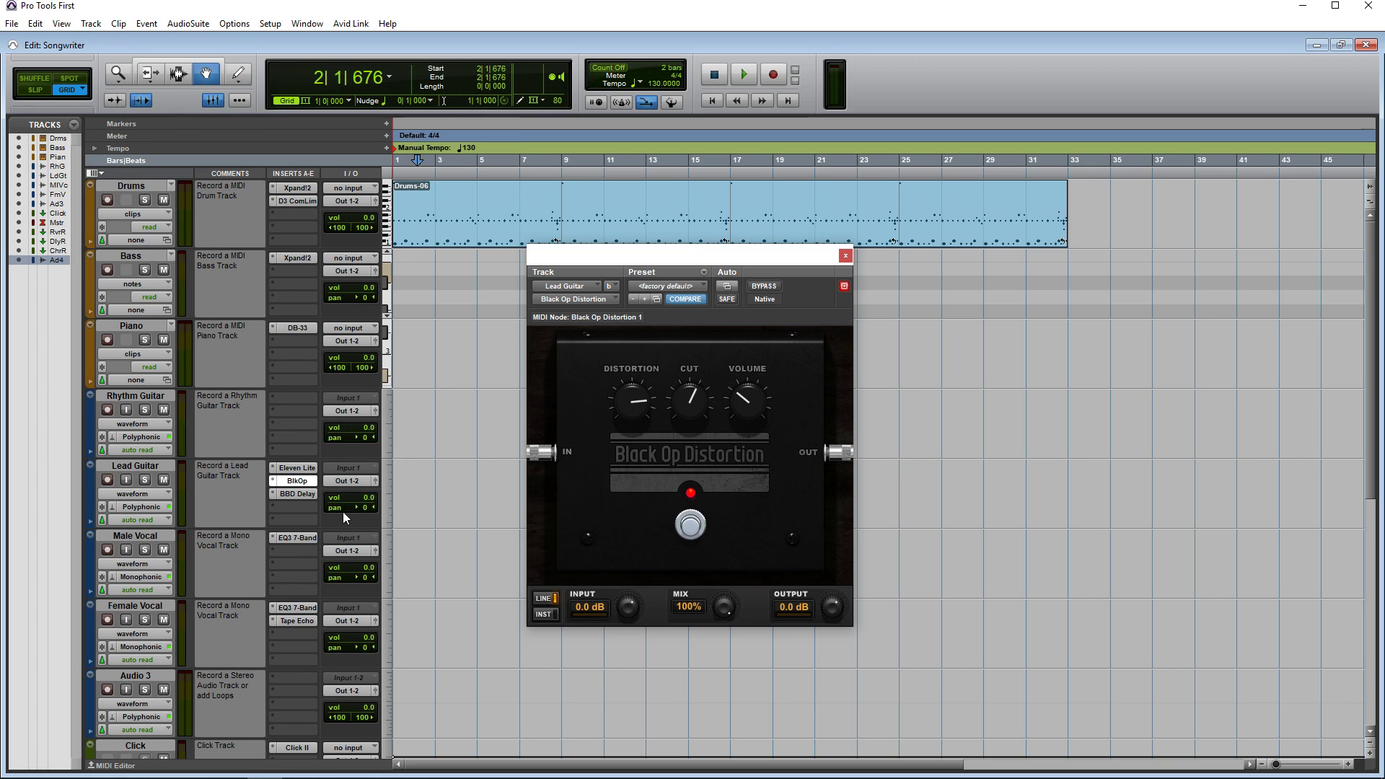
click(287, 494)
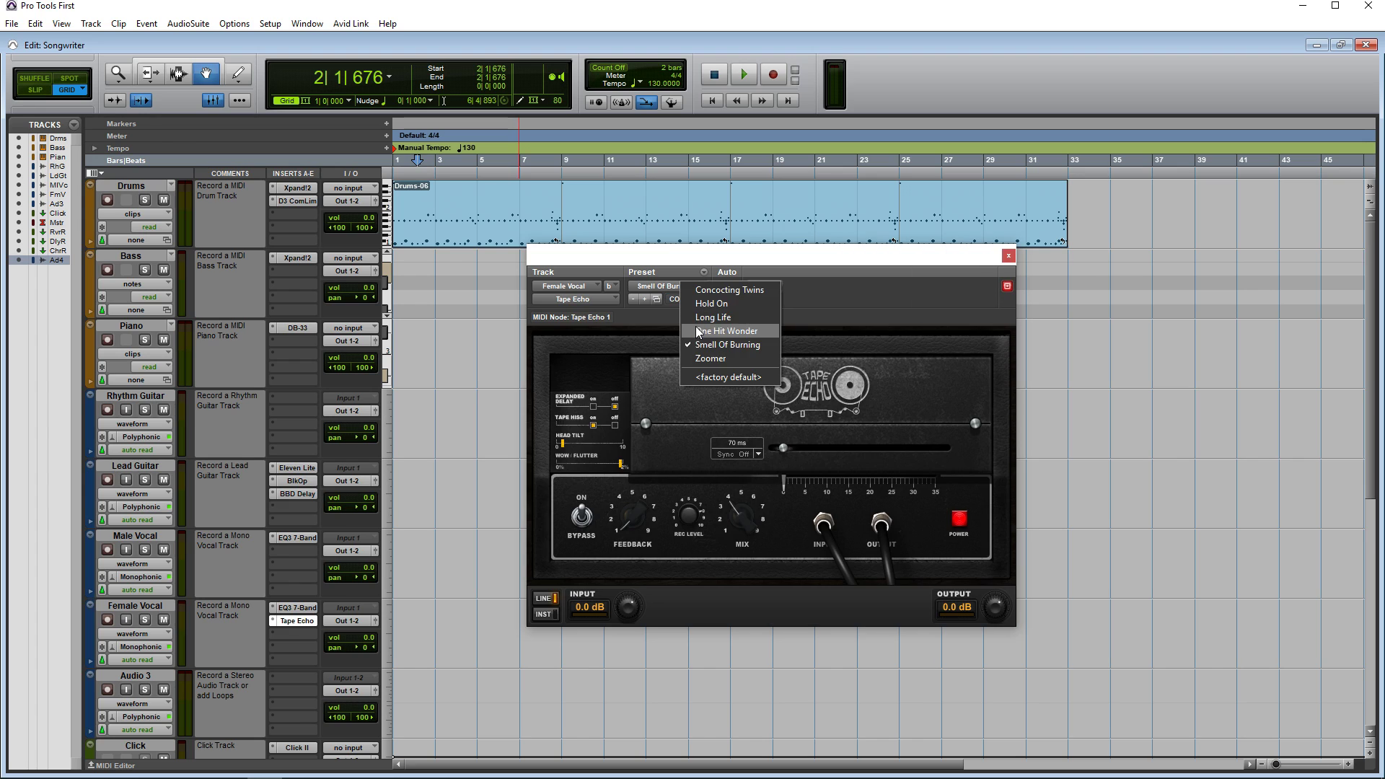
click(696, 331)
click(594, 241)
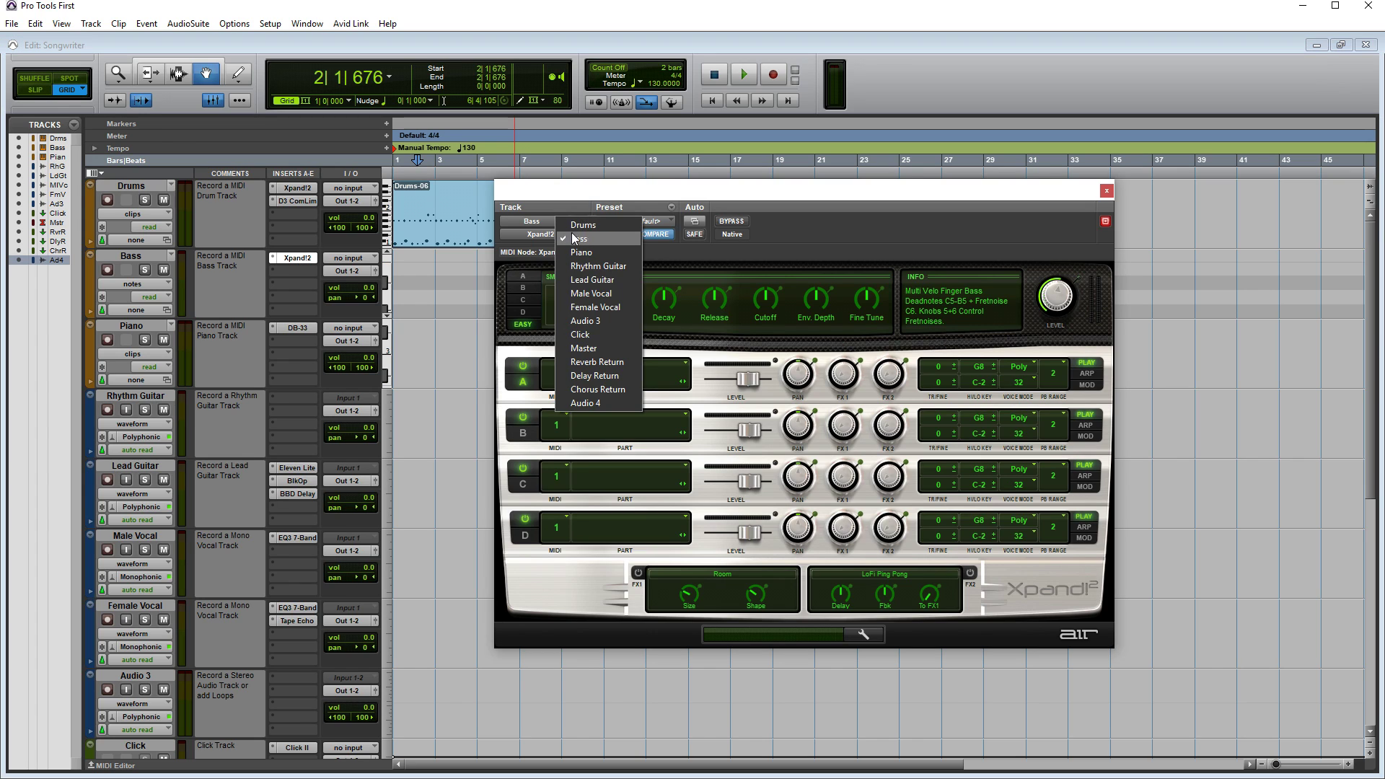
Show the Piano track's DB-33 organ, check its cabinet settings, and open its preset categories
click(298, 328)
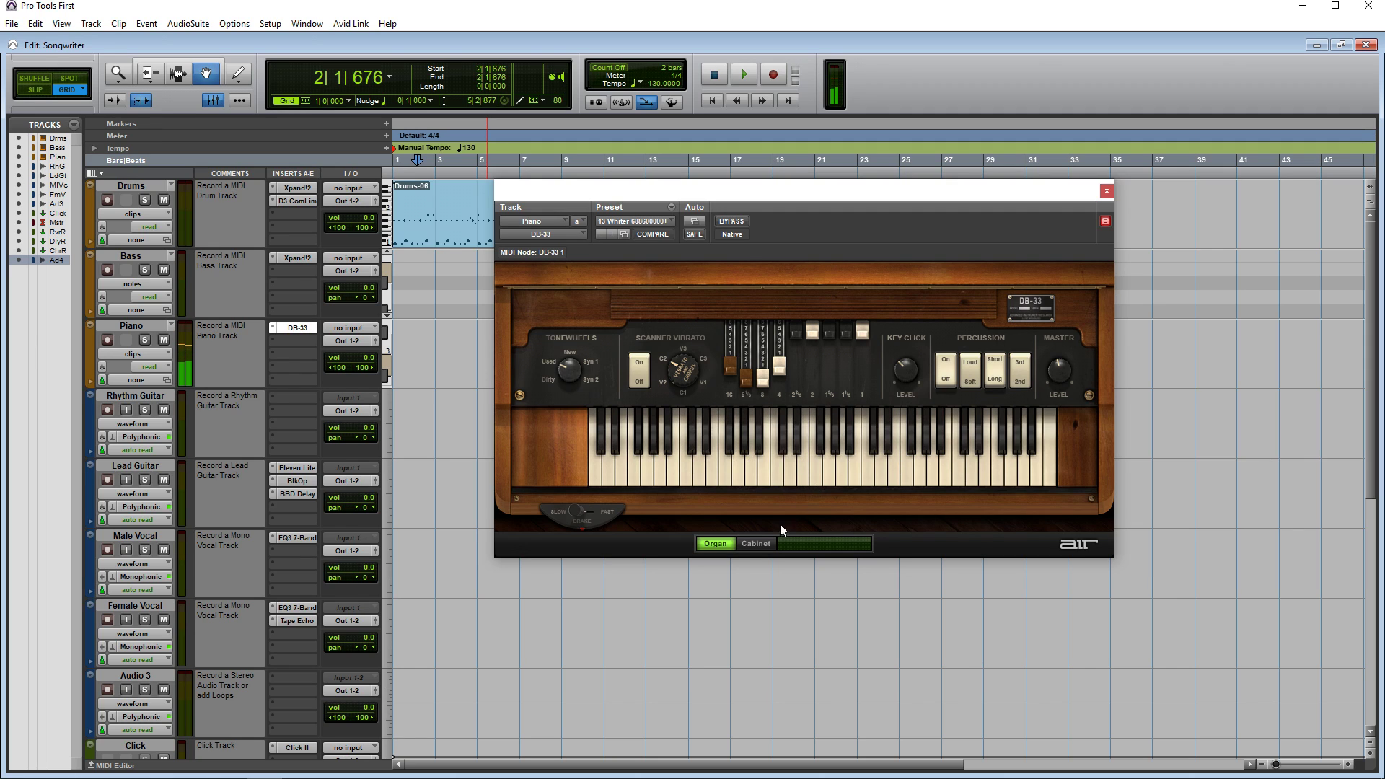
click(756, 543)
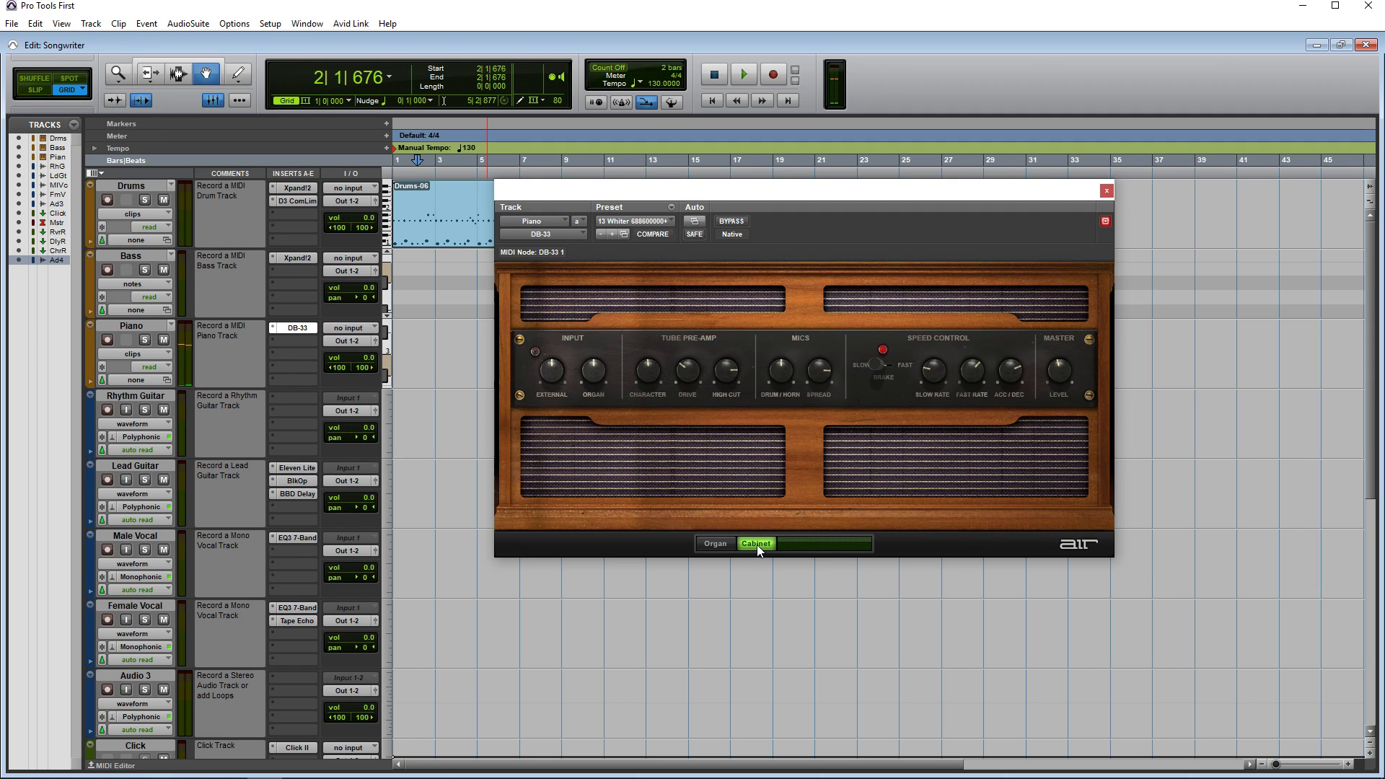
click(719, 545)
click(645, 225)
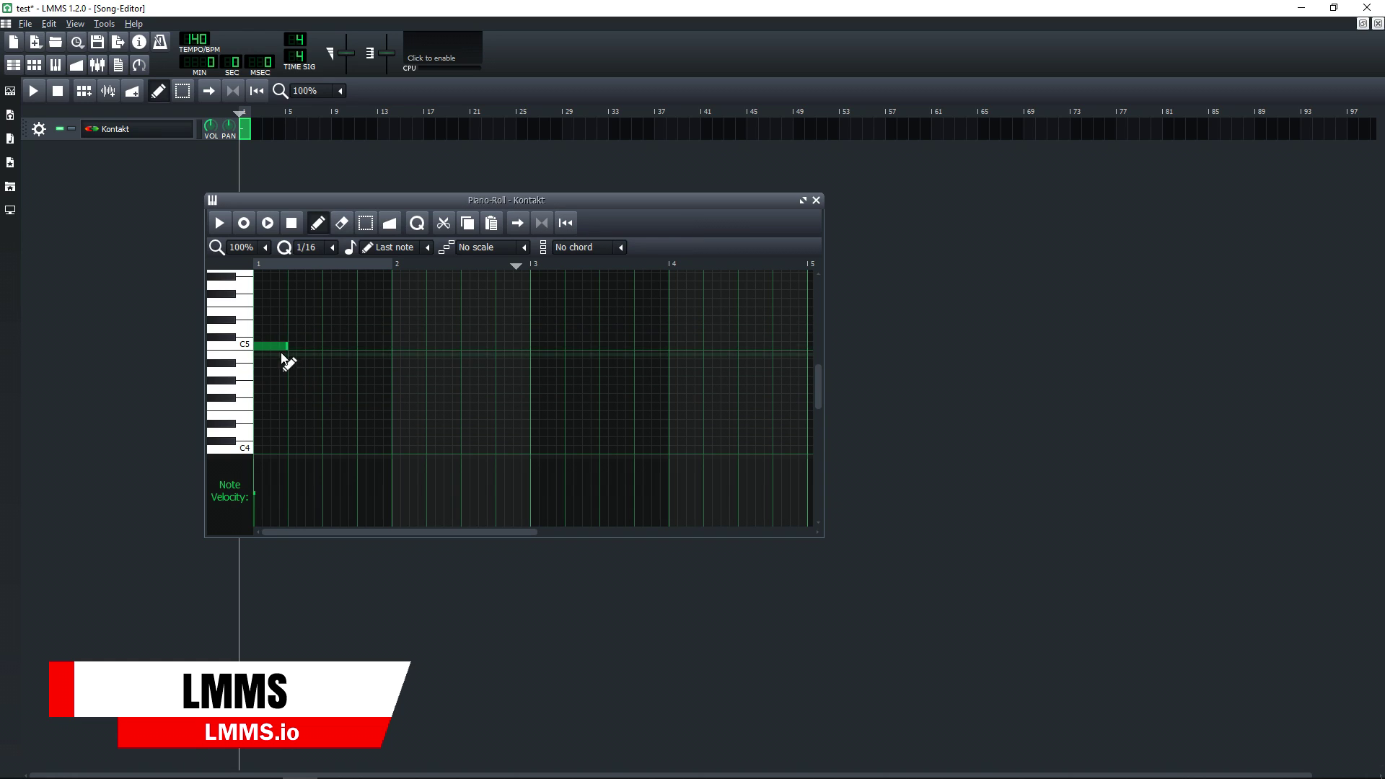
Add three more C5 notes, zoom the grid to 200%, and maximize the Piano-Roll
click(316, 347)
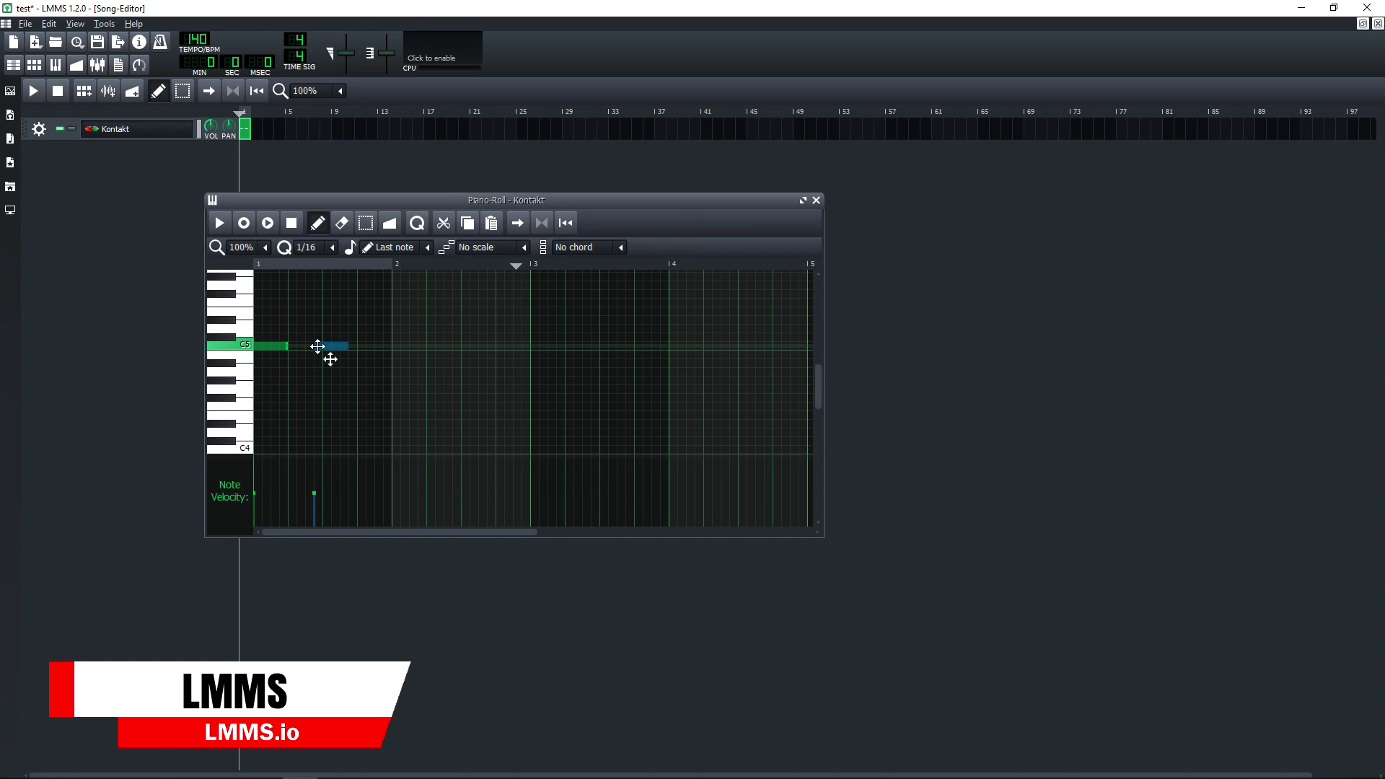
click(402, 346)
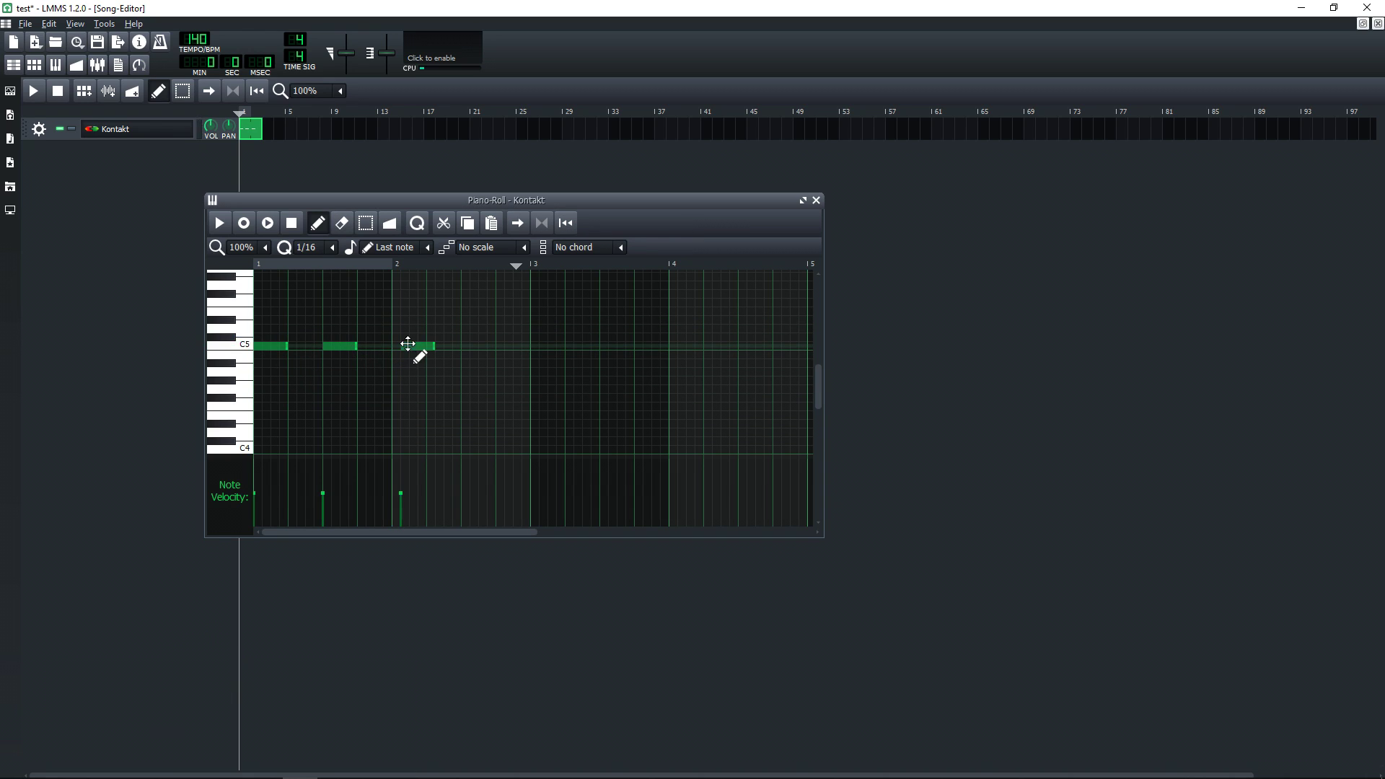
click(461, 347)
click(265, 247)
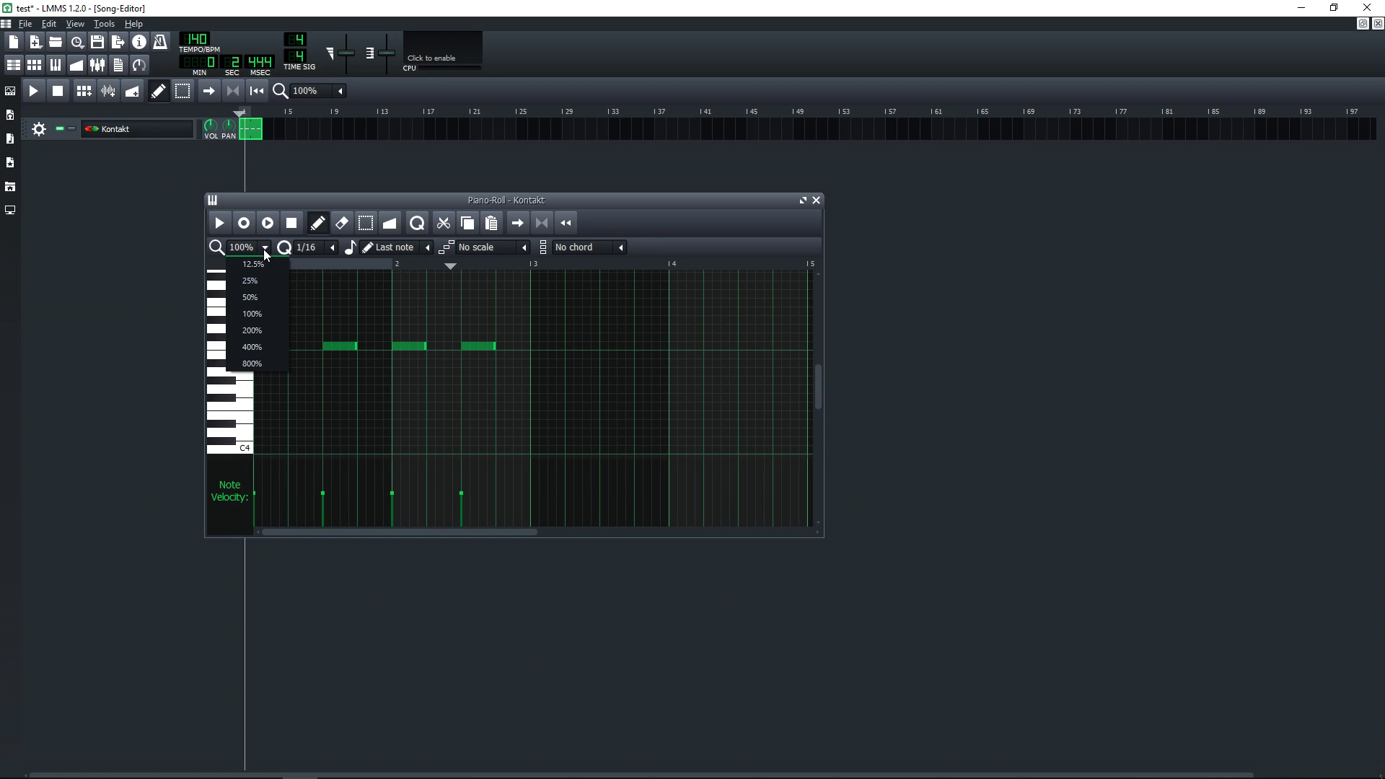
click(251, 331)
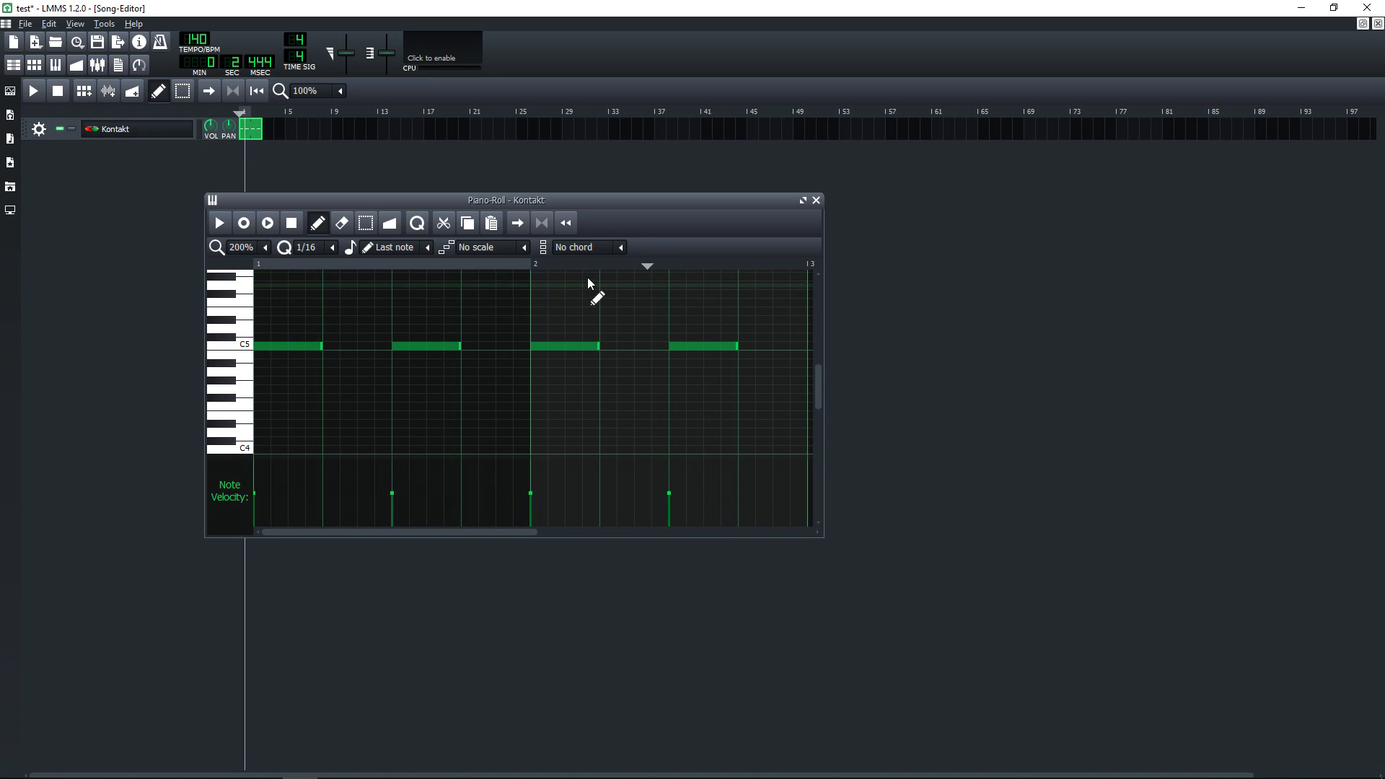
drag(537, 204, 519, 178)
click(781, 176)
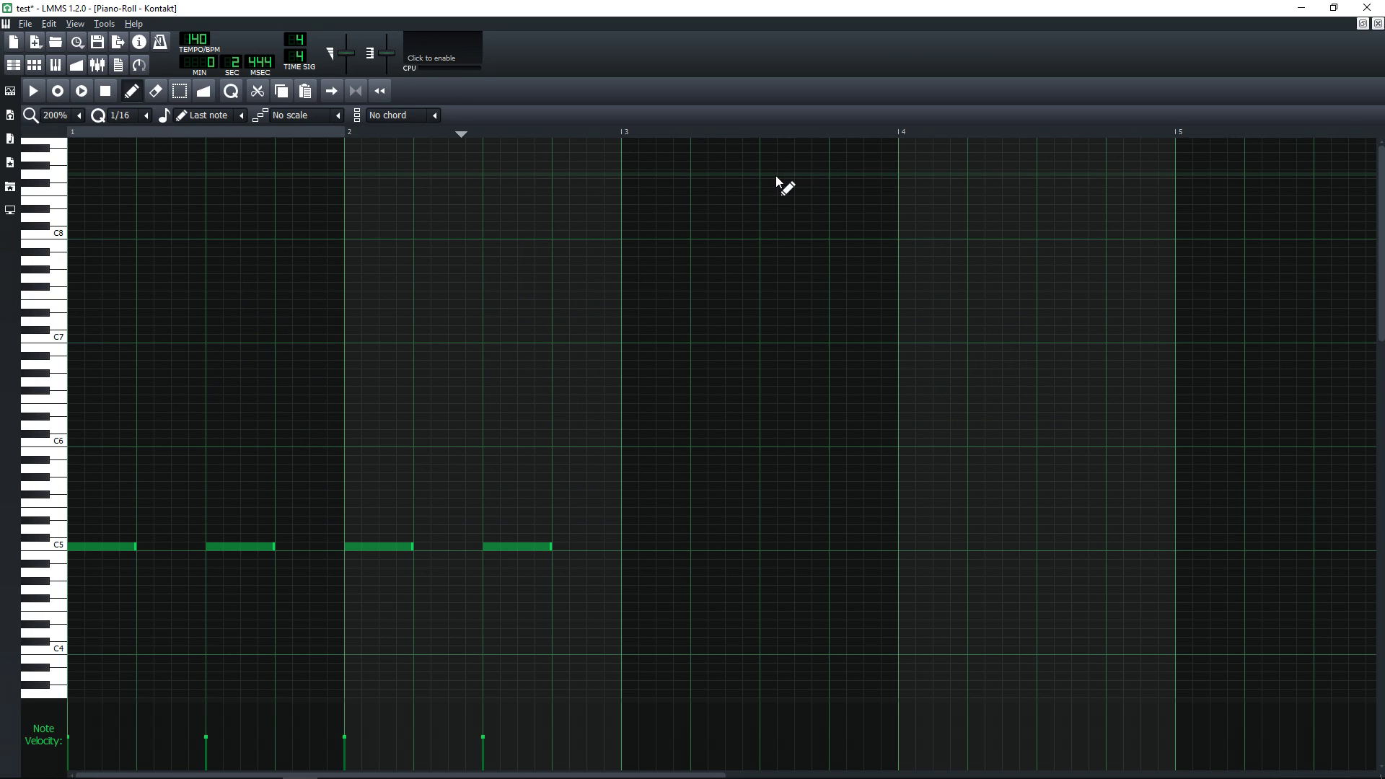
Draw higher notes, including long held notes into bar 3 and at bar 4
click(303, 476)
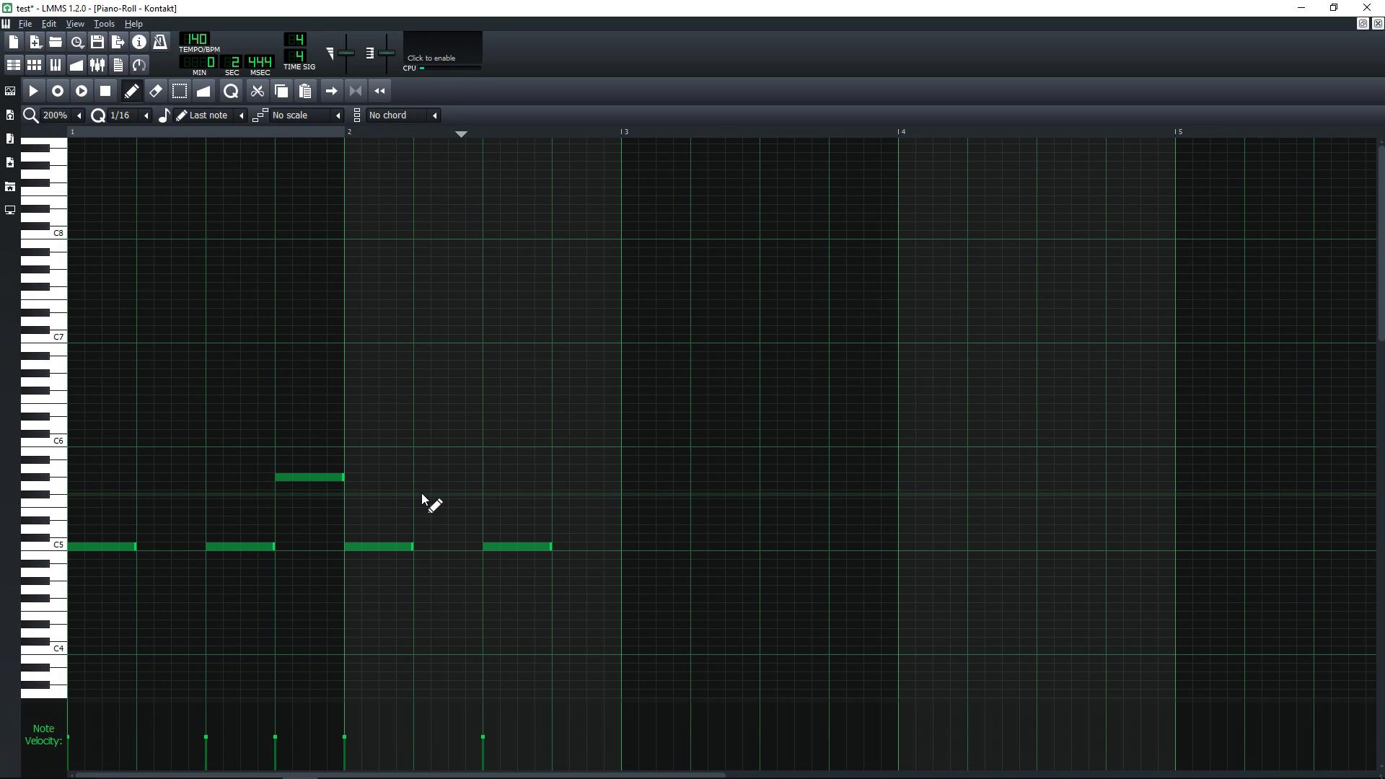
drag(483, 496, 638, 525)
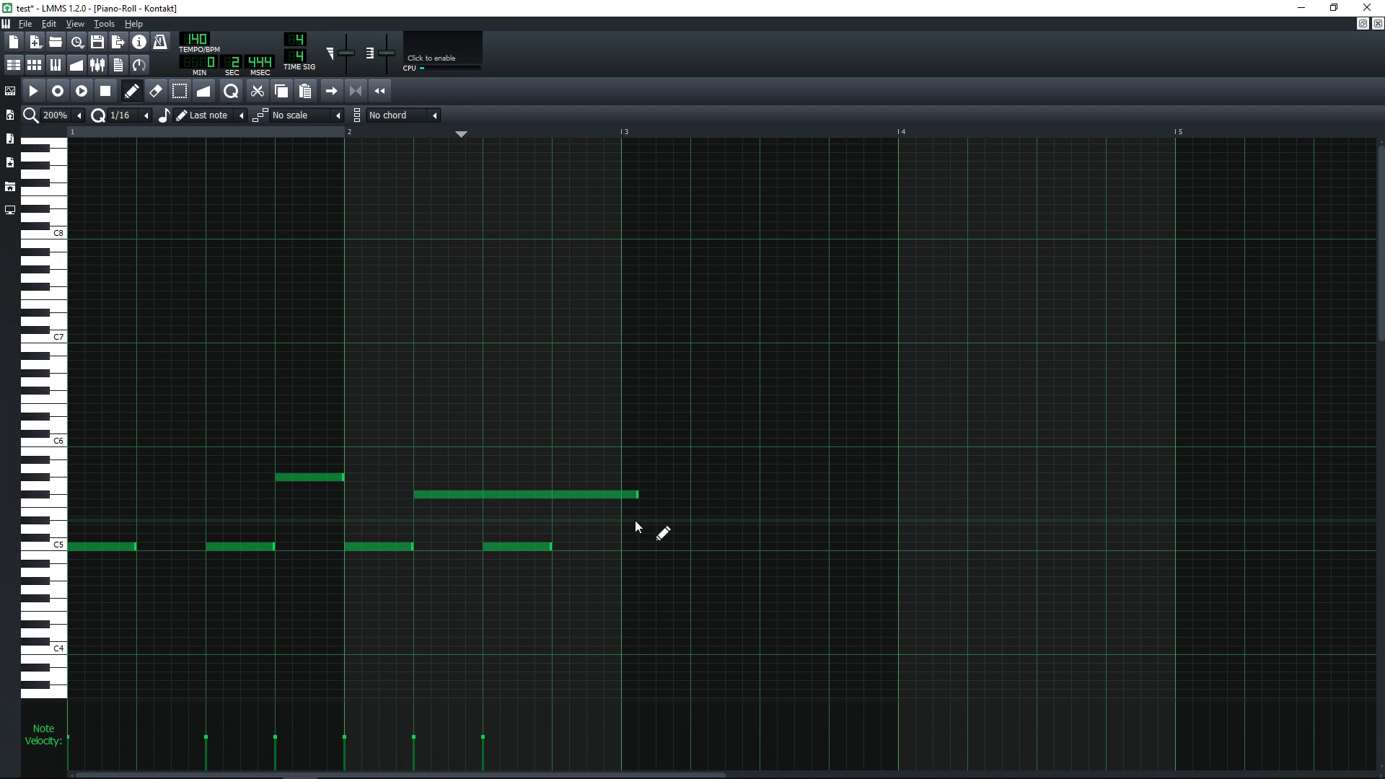
click(623, 425)
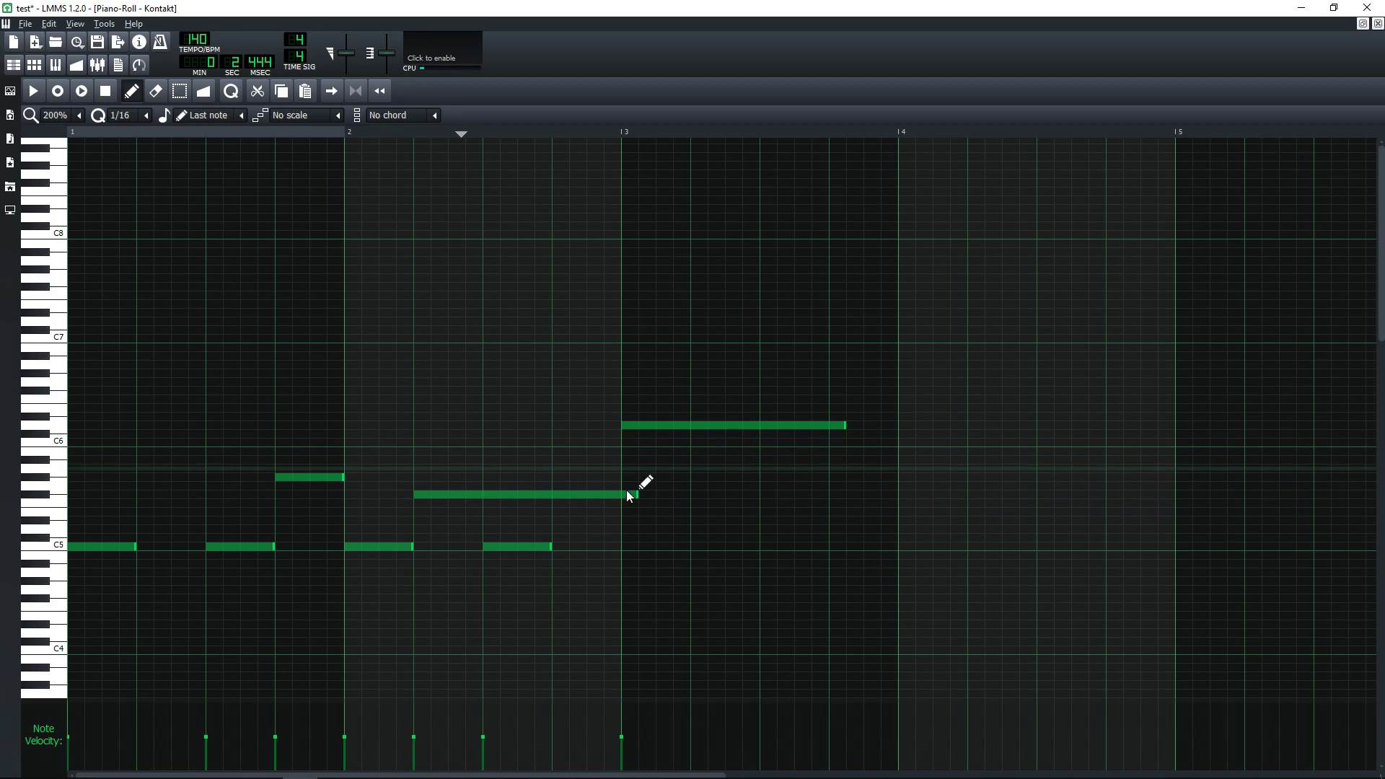
click(731, 494)
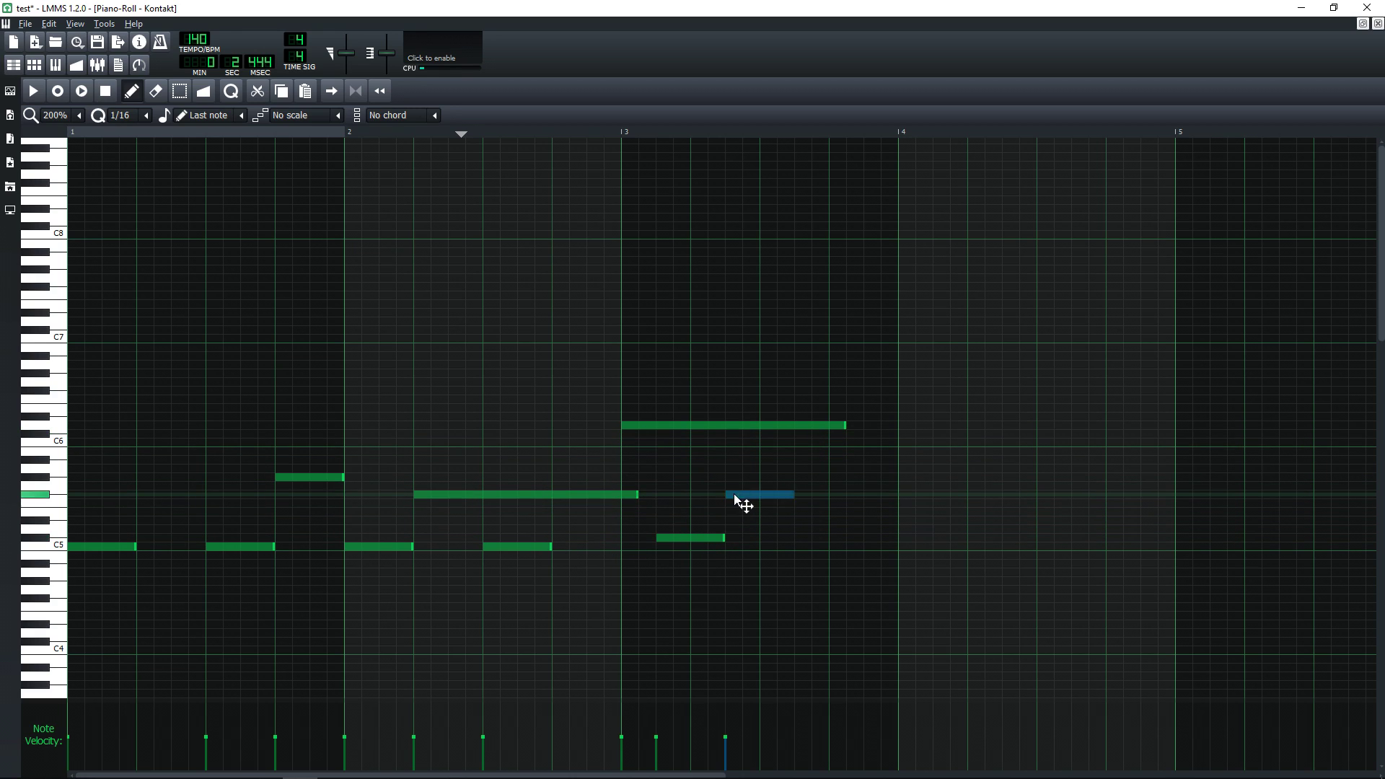
click(902, 409)
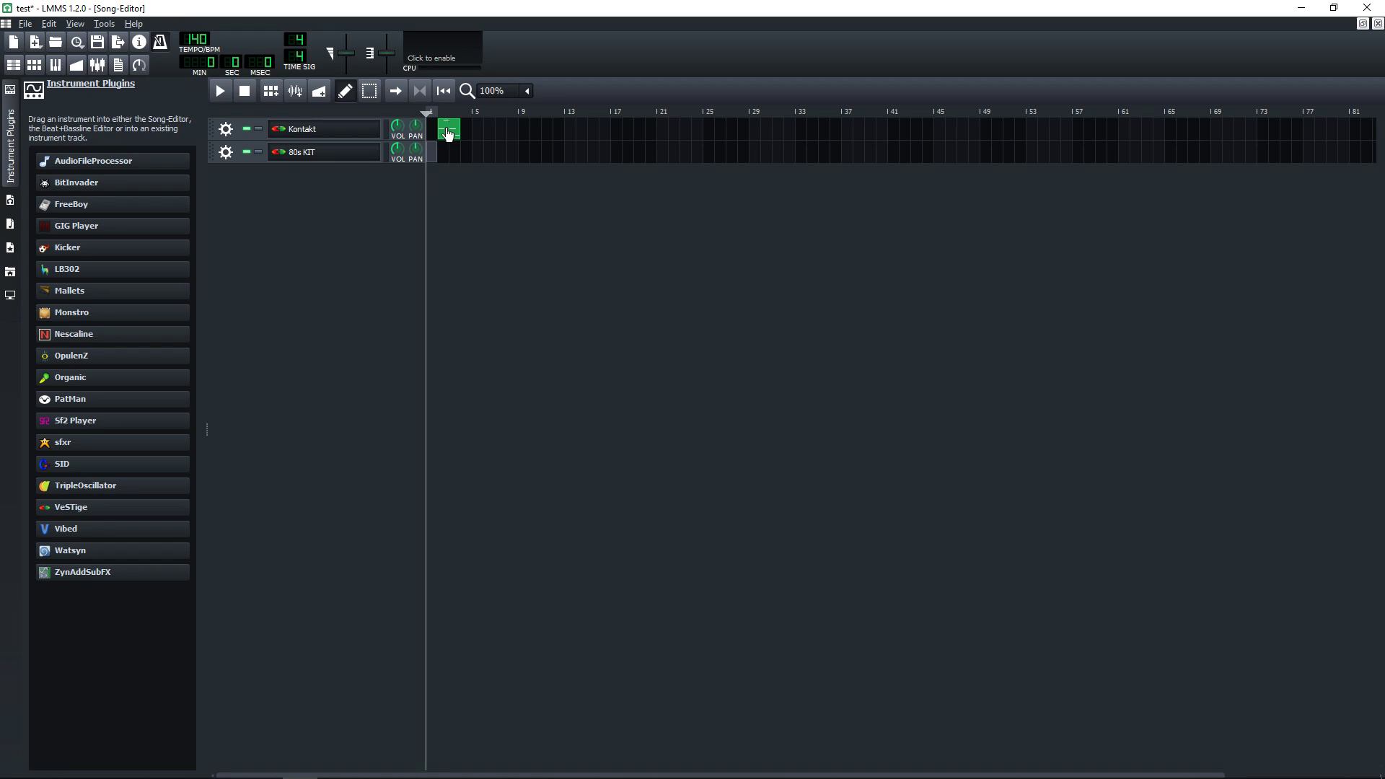
Copy the Kontakt pattern after itself, then create an 80s KIT pattern with a note at bar 2
drag(448, 133, 535, 142)
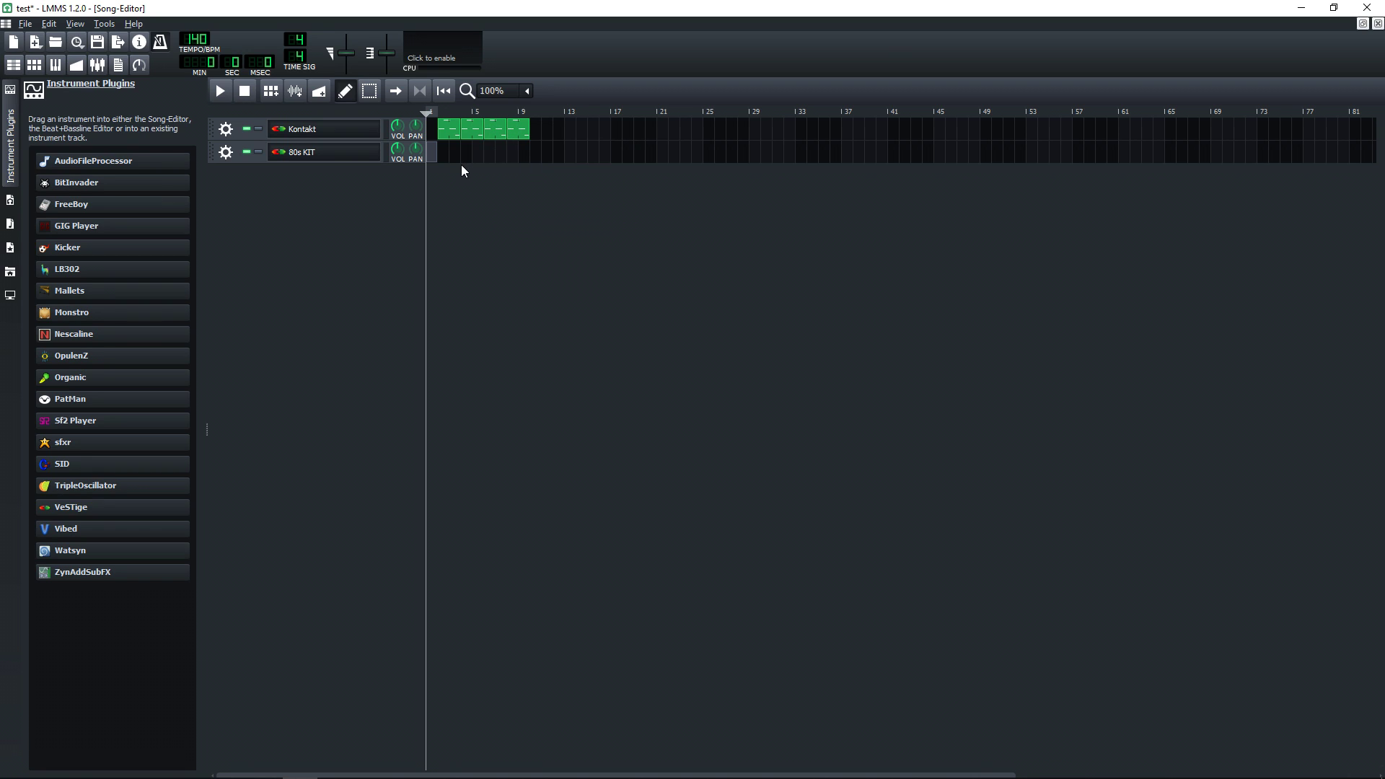
double_click(438, 151)
click(496, 277)
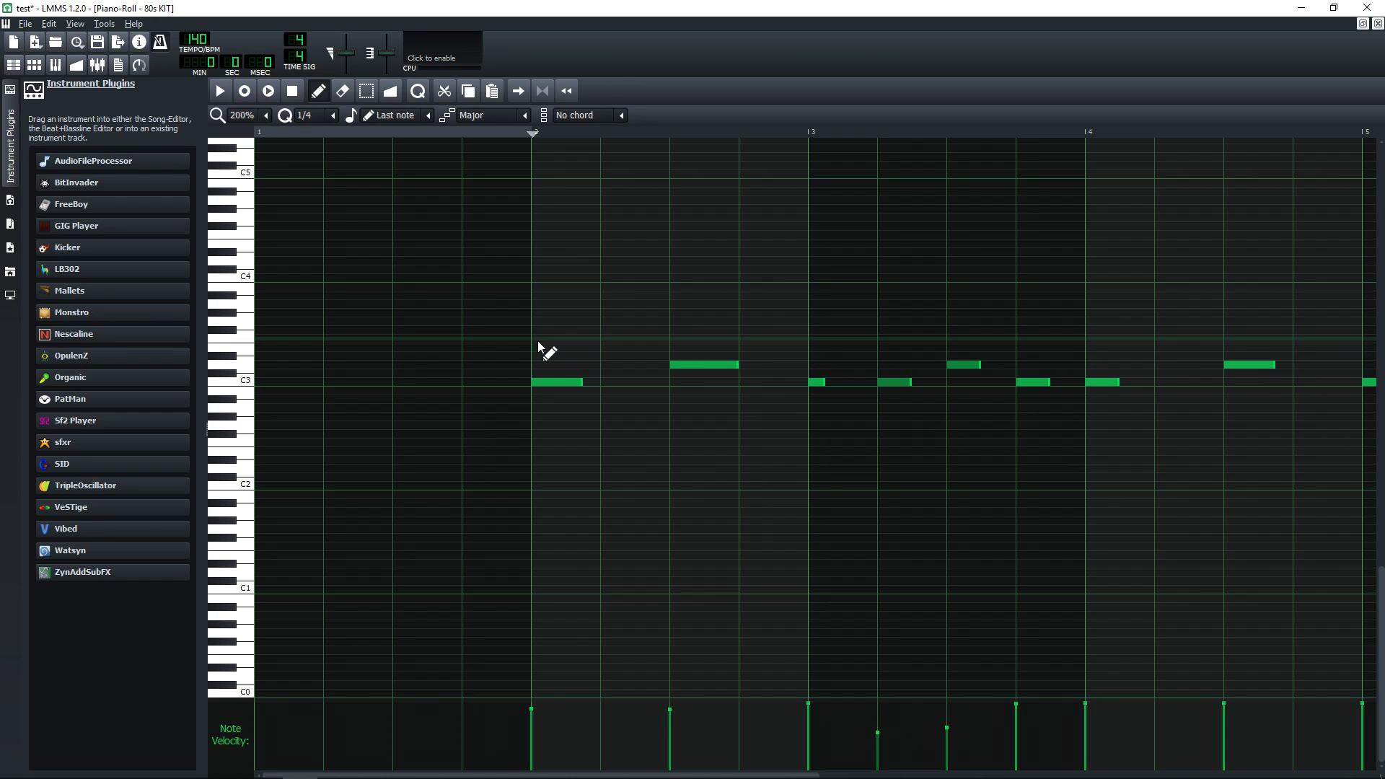
click(544, 338)
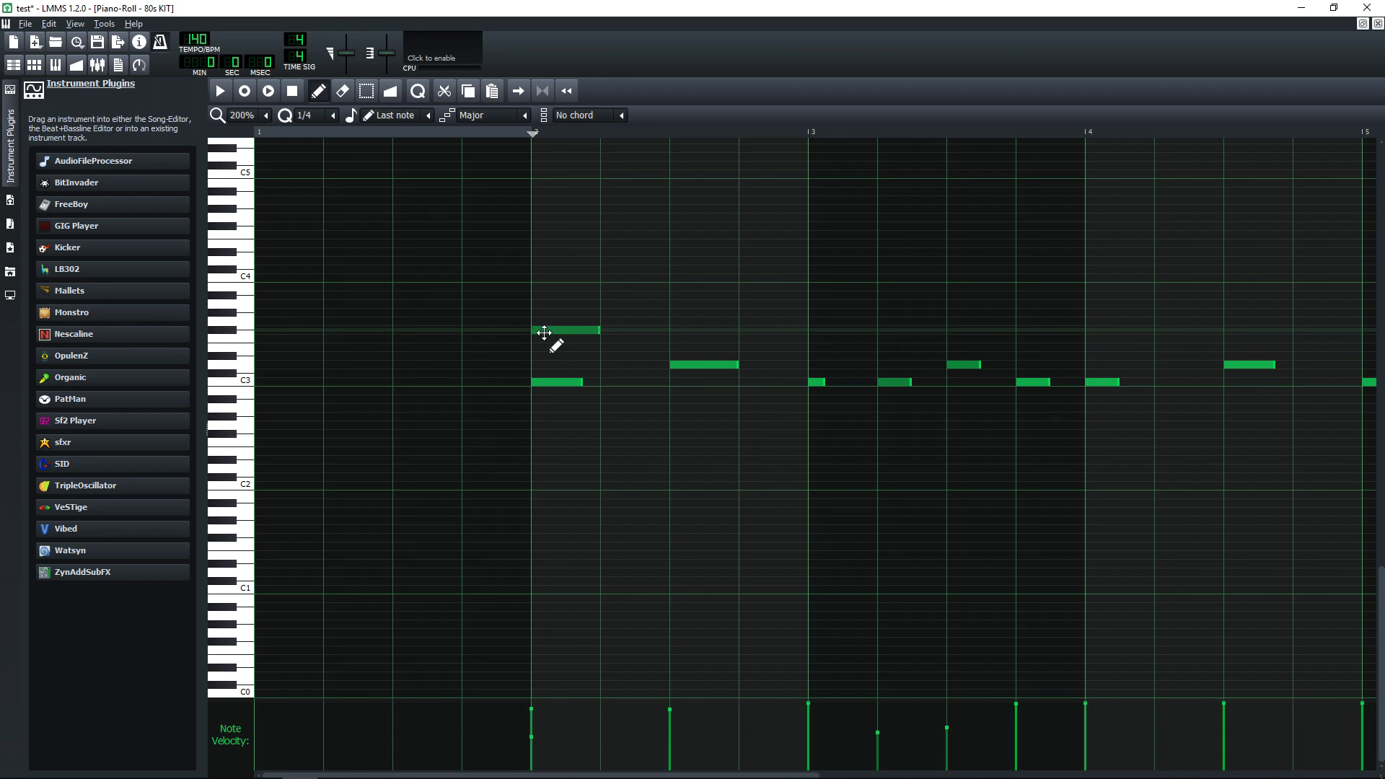
drag(547, 333, 552, 344)
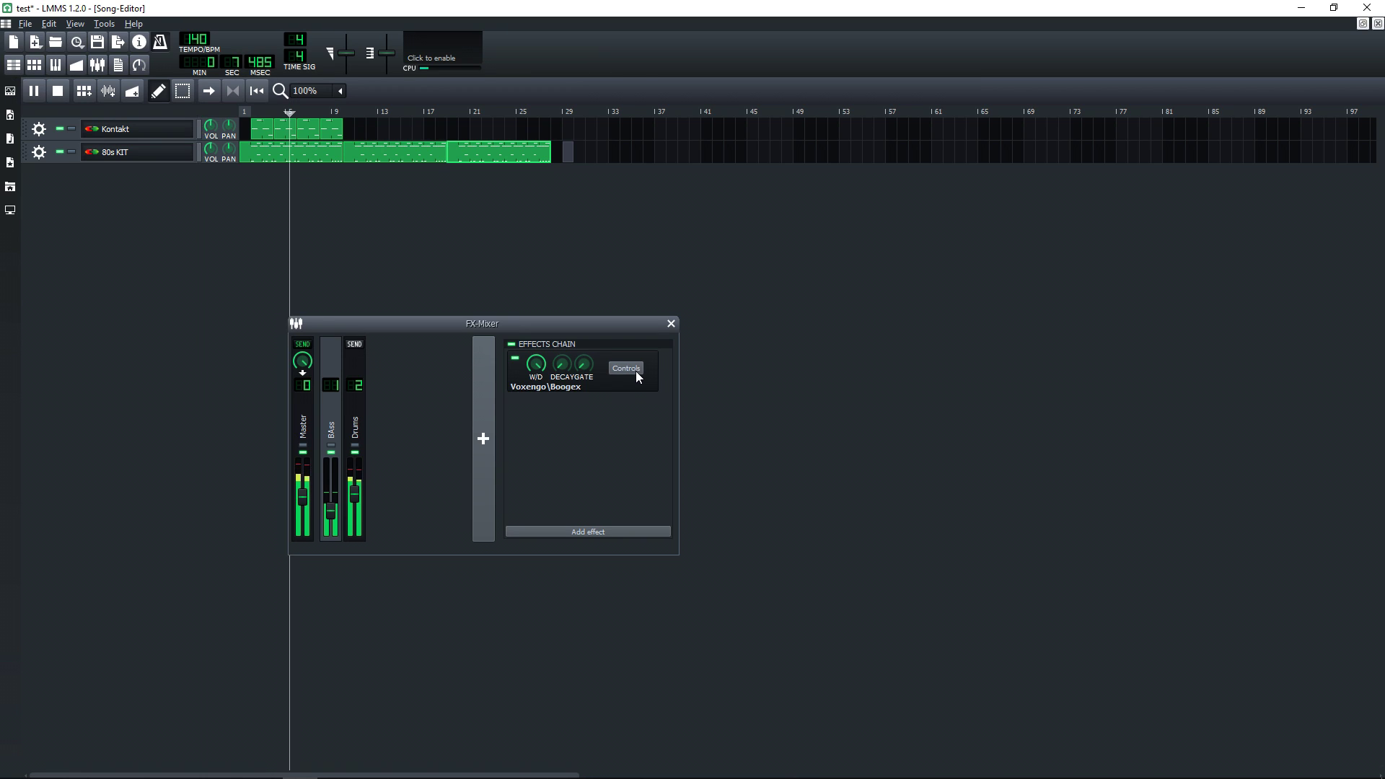
Show the Voxengo Boogex controls in the FX-Mixer chain and move its window aside
click(626, 369)
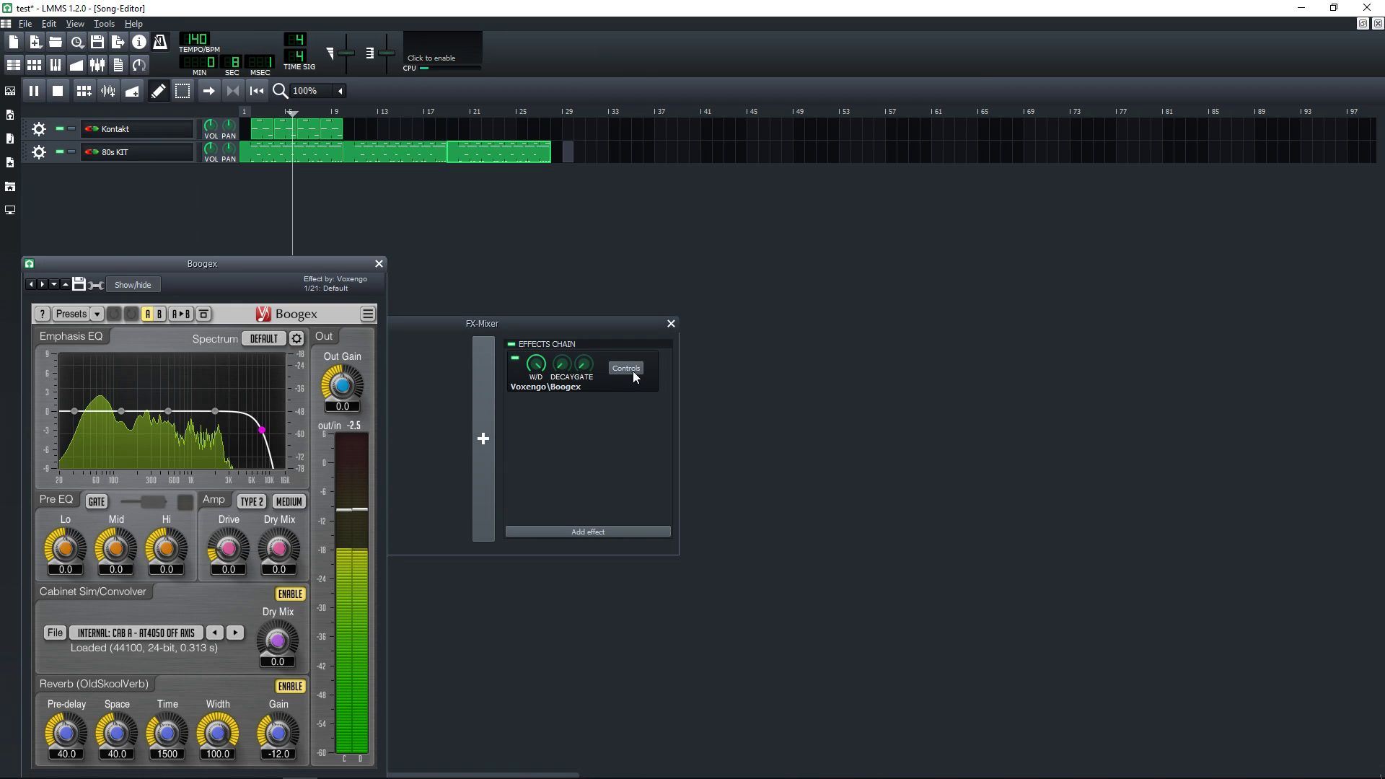
mouse_move(260, 265)
mouse_down()
mouse_move(983, 308)
mouse_move(977, 283)
mouse_up()
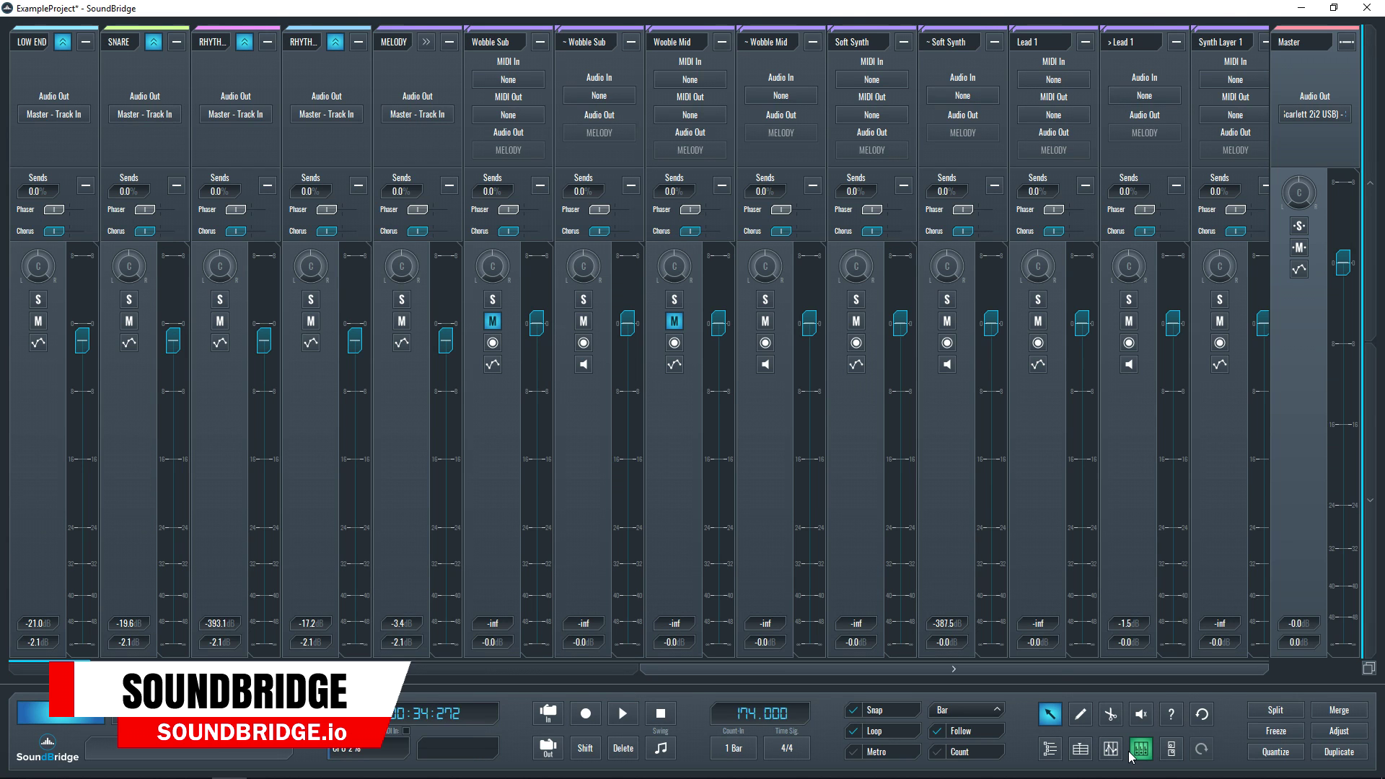
In the mixer view, audition the RitMix Percussion 1, Snare 3 and Kick 2 pads
click(1134, 750)
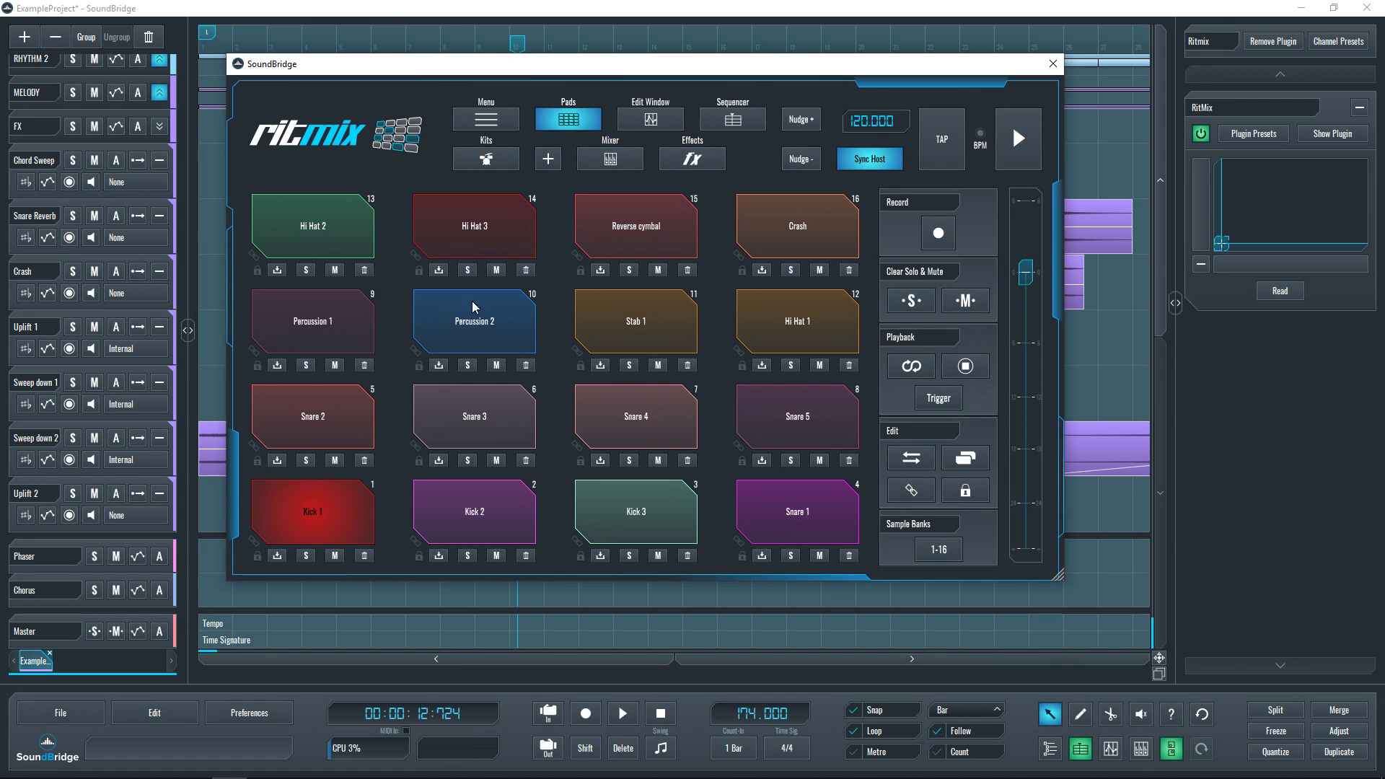
click(300, 231)
click(324, 340)
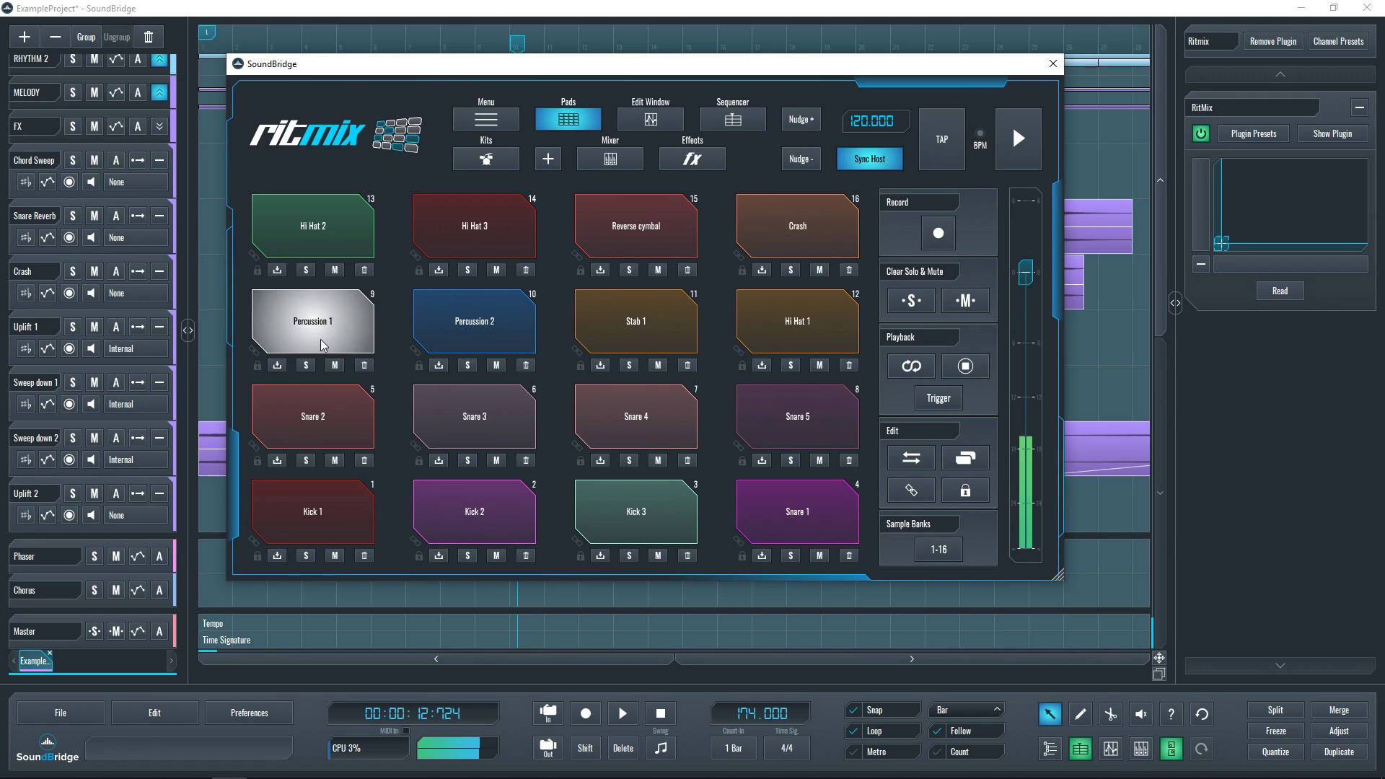
click(336, 525)
click(443, 438)
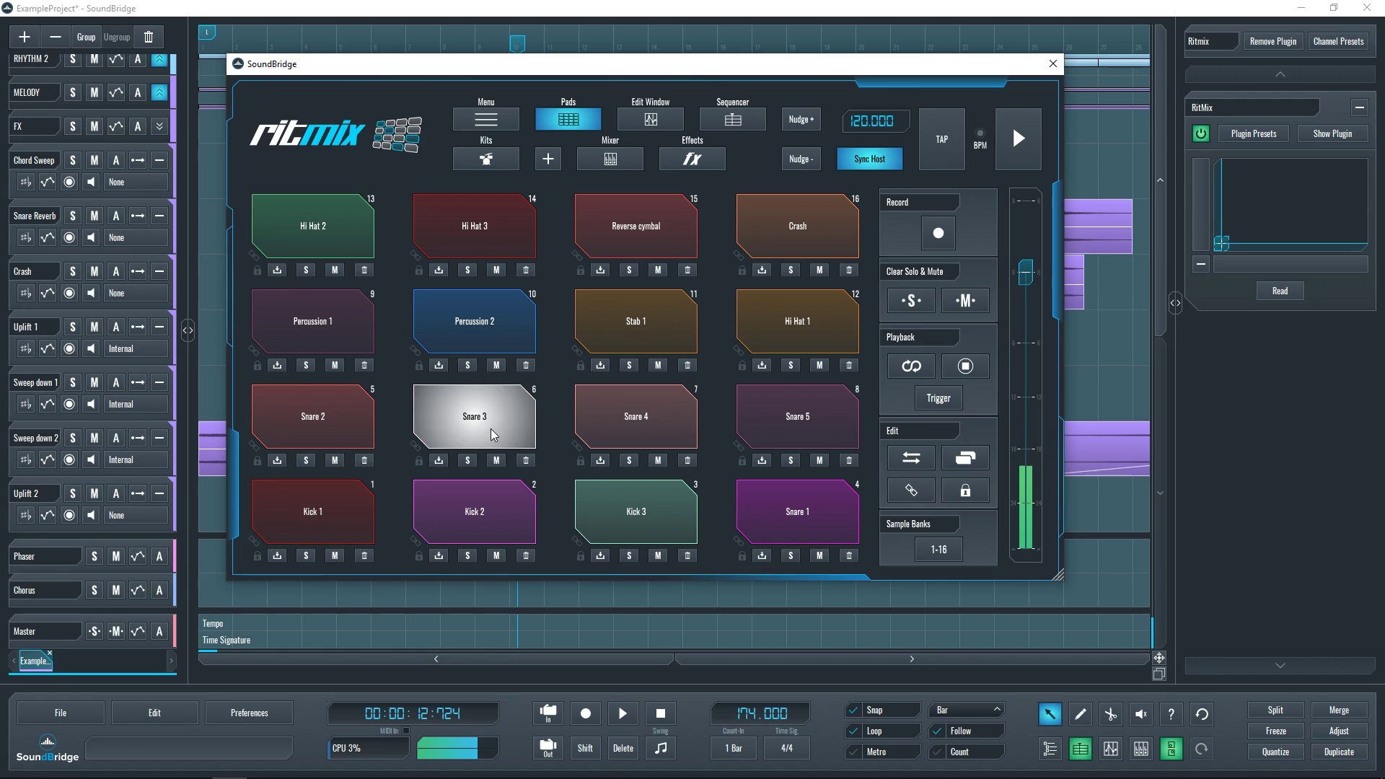
click(331, 509)
click(447, 436)
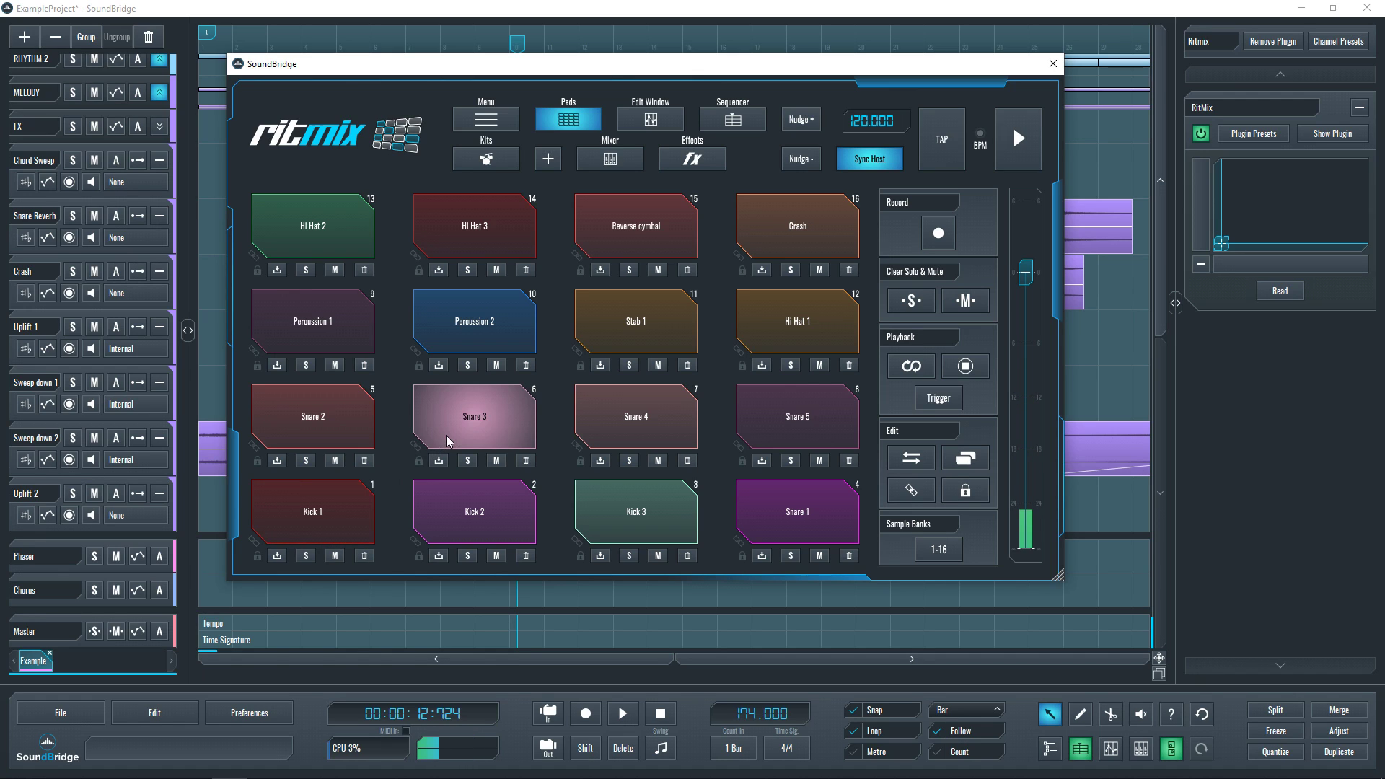
click(347, 503)
click(459, 431)
click(455, 533)
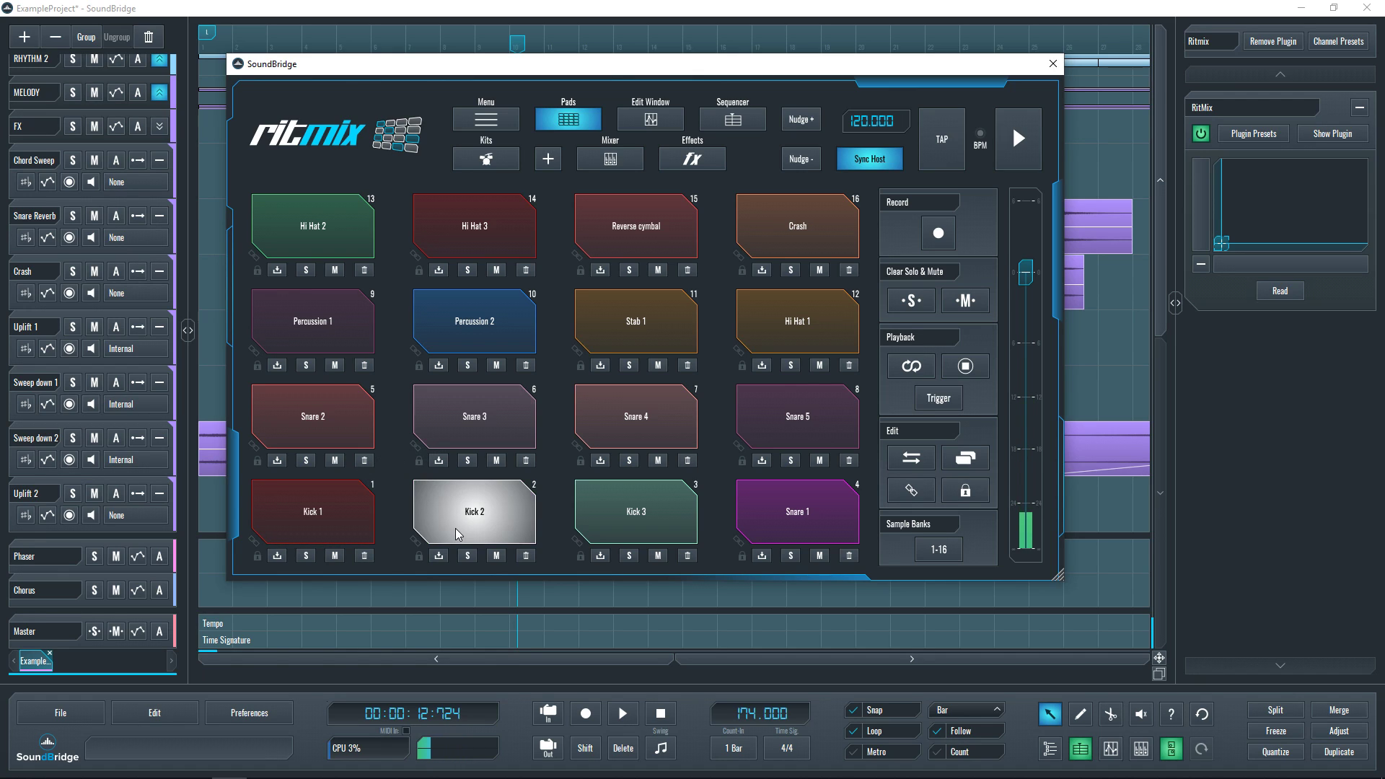
Shorten a pad's amp-envelope decay, lower its sustain, and toggle steps in the sequencer
click(324, 422)
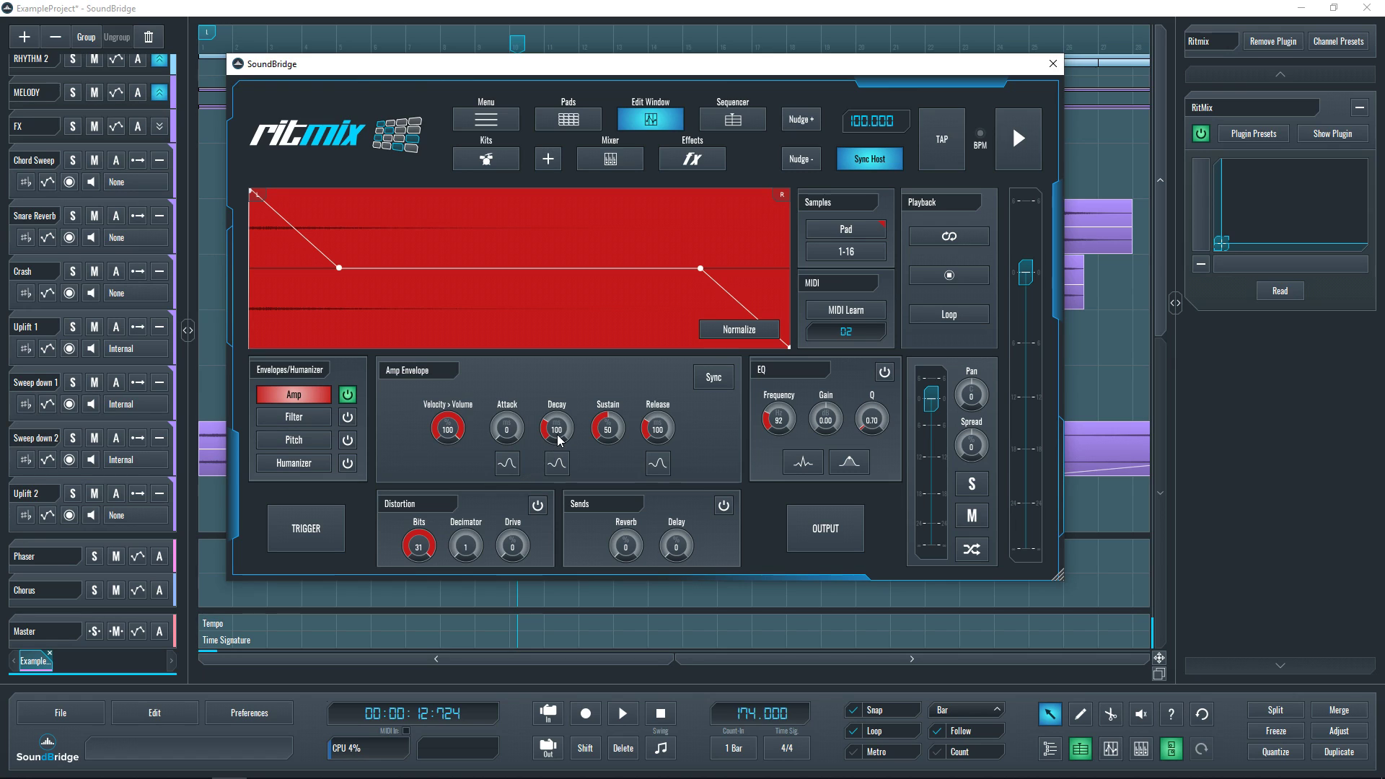
drag(558, 436, 551, 444)
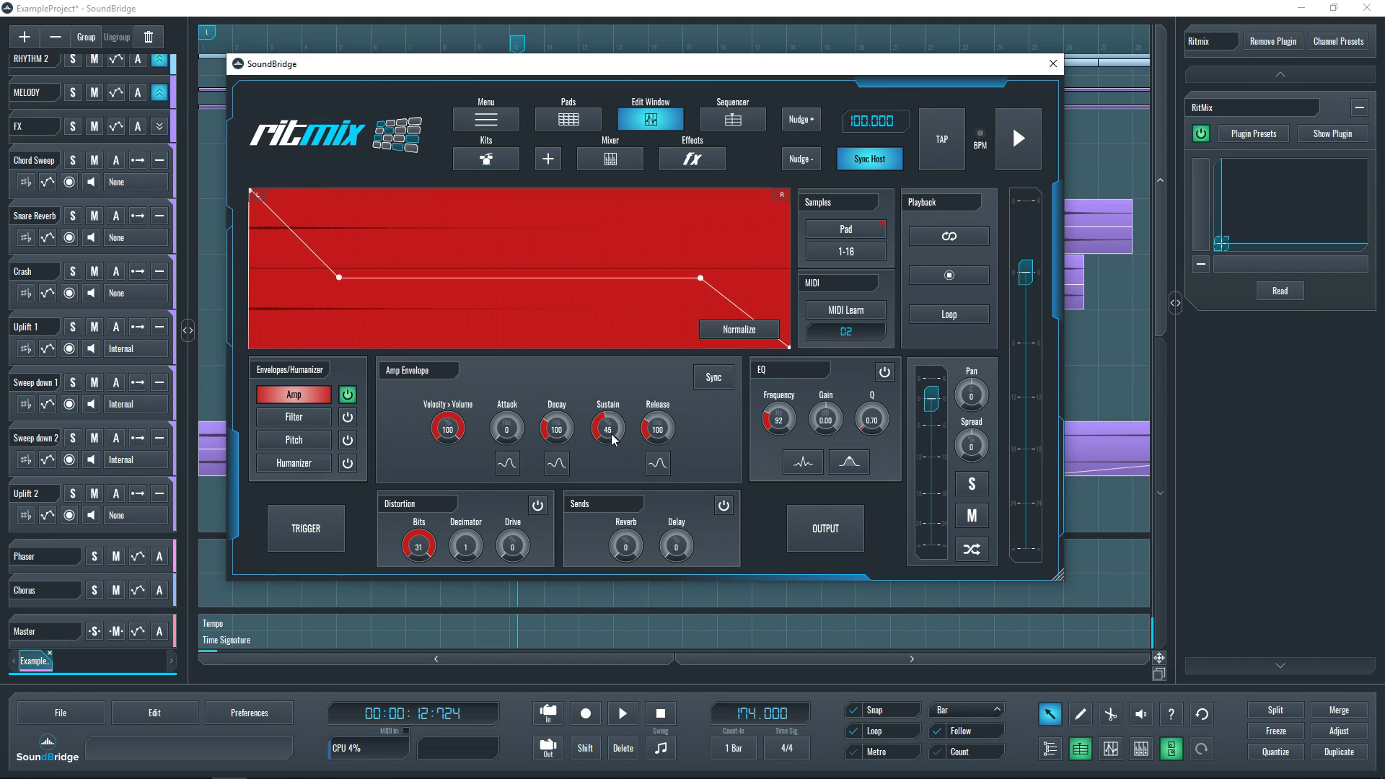
drag(614, 430, 618, 457)
click(703, 121)
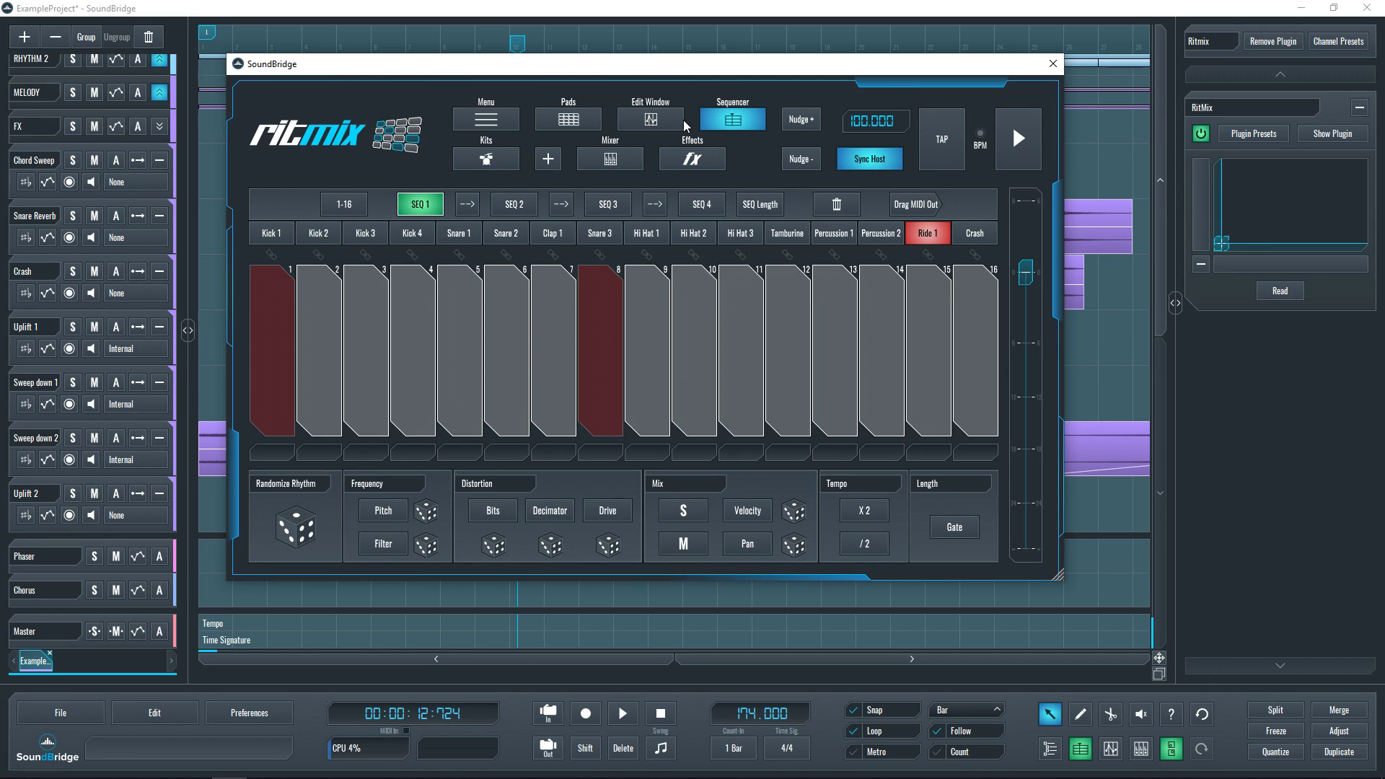
click(681, 348)
Toggle another drum step, play the bass part, then play the full arrangement
click(615, 375)
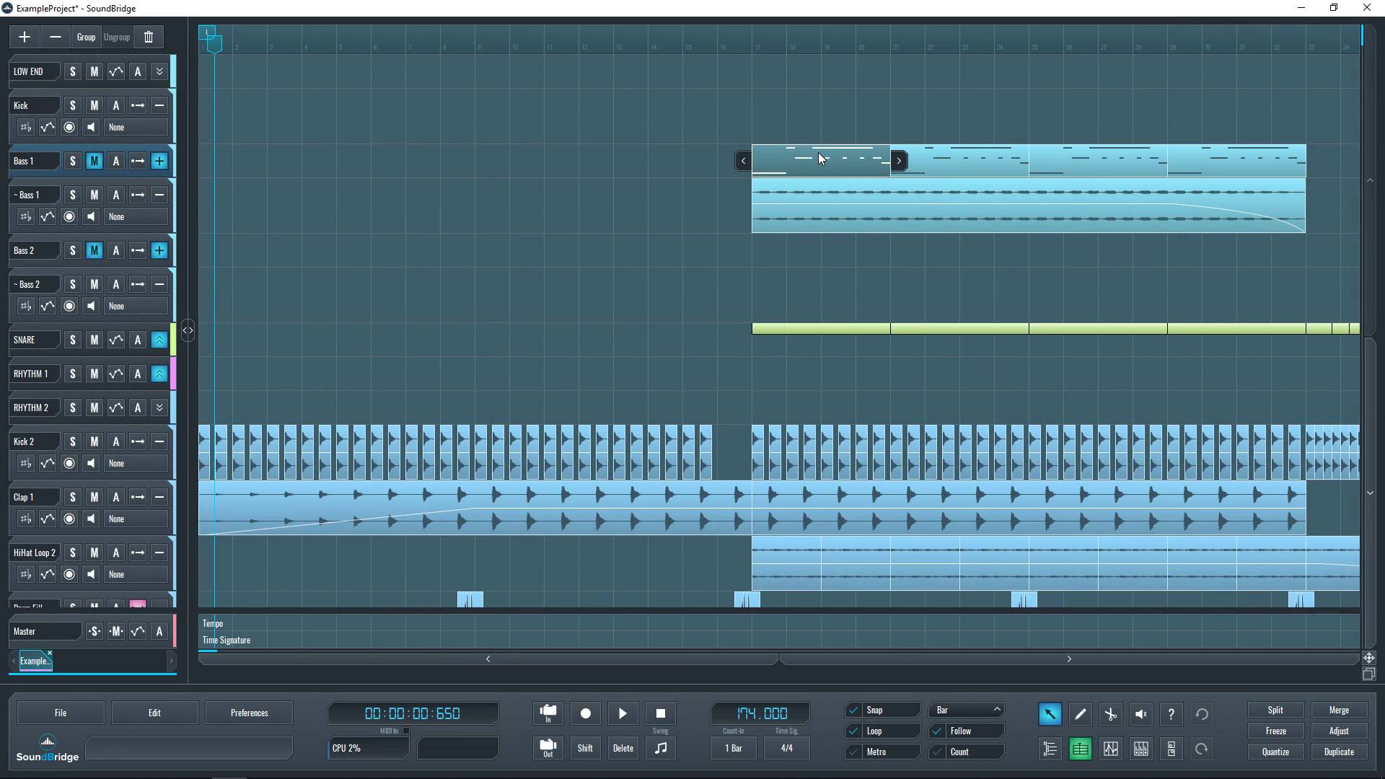
key(space)
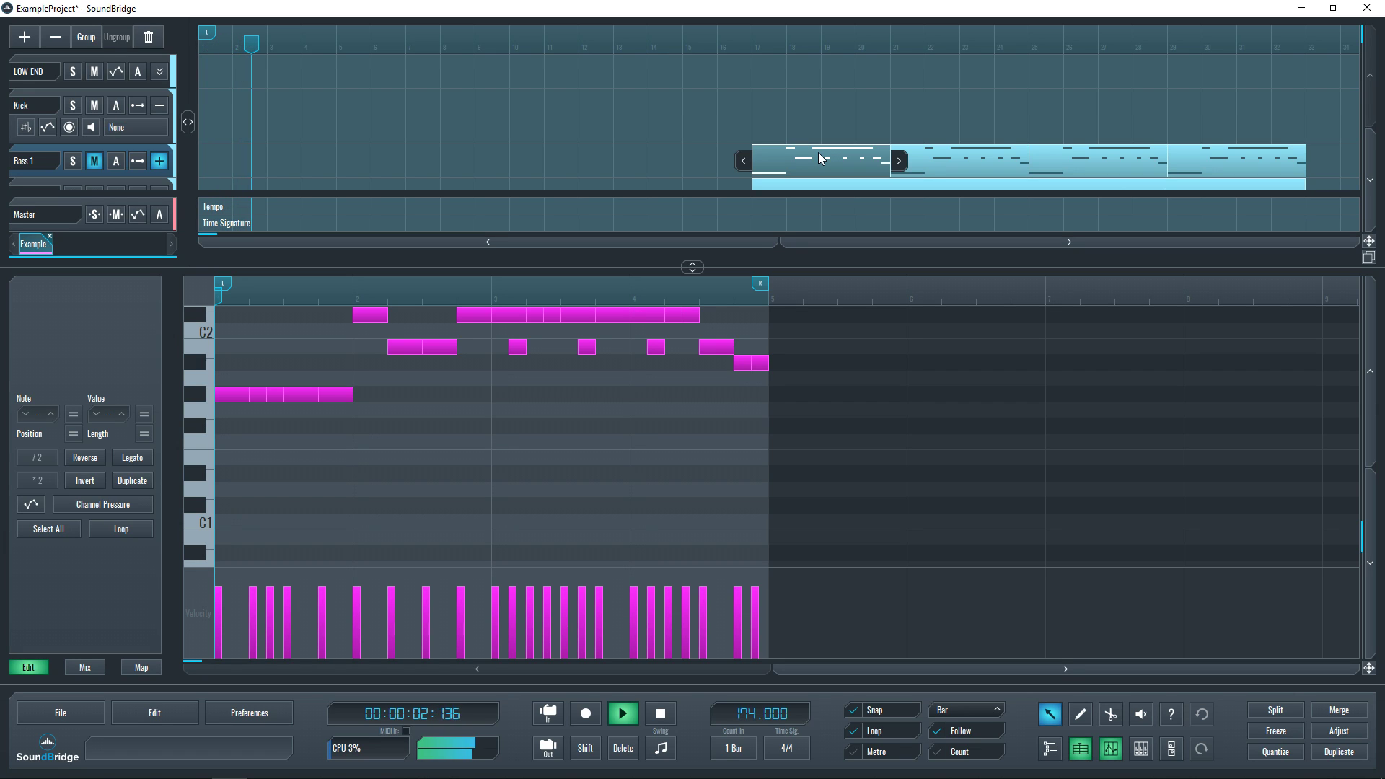
key(space)
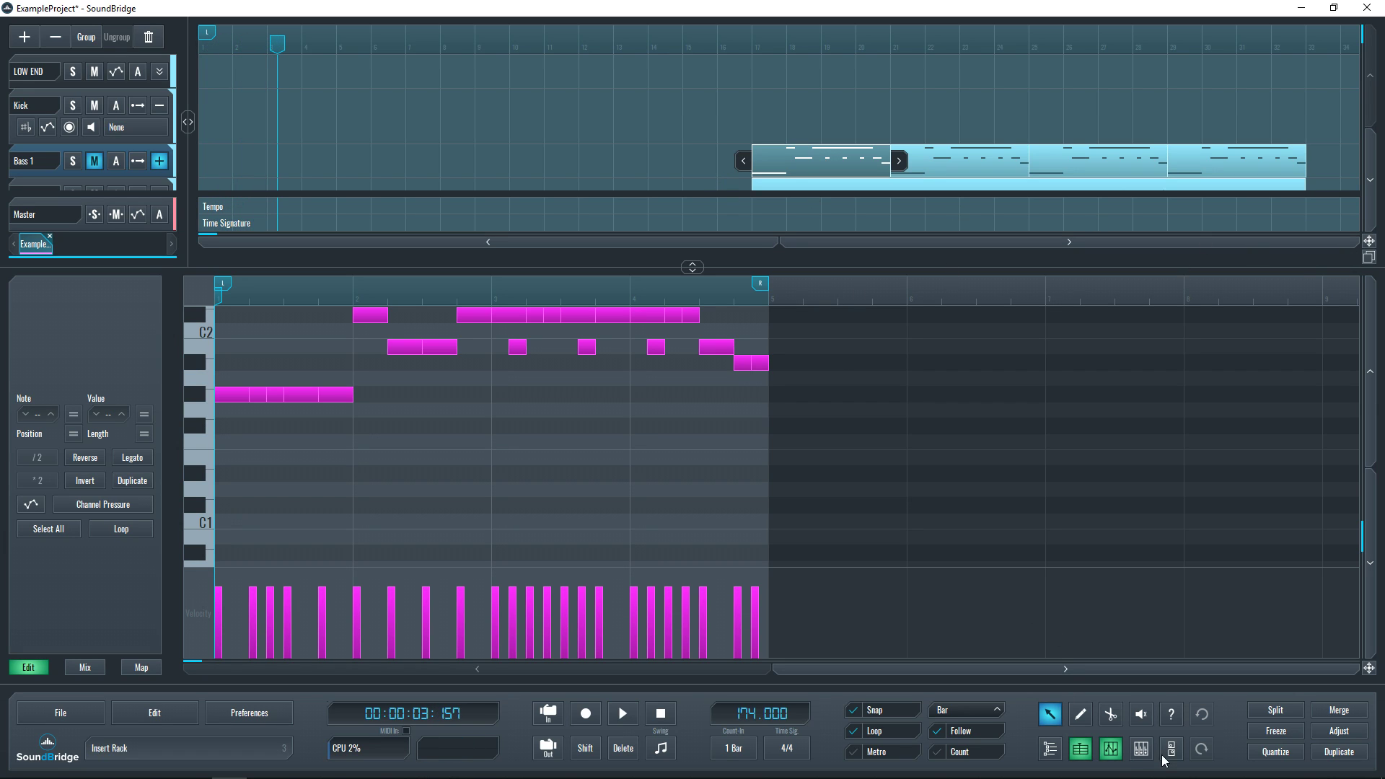
click(1107, 757)
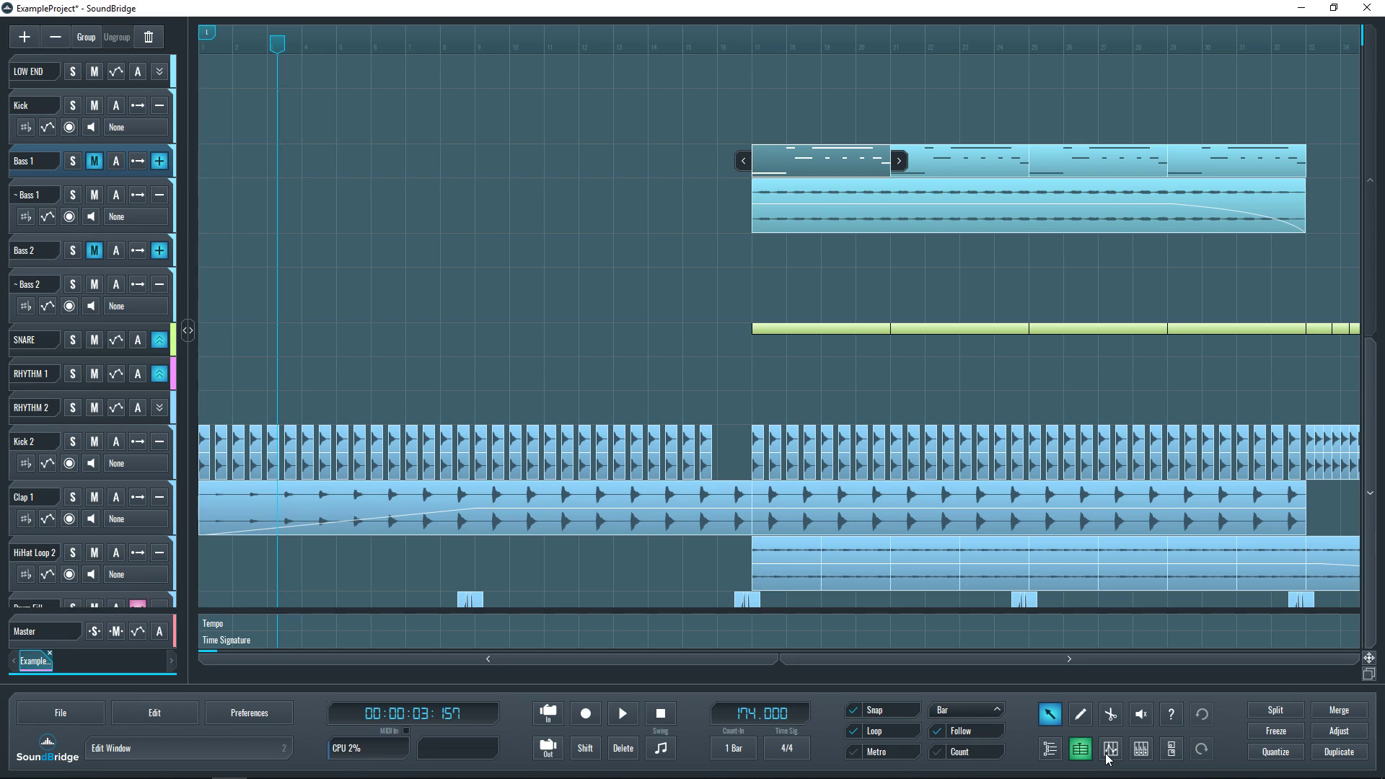
key(space)
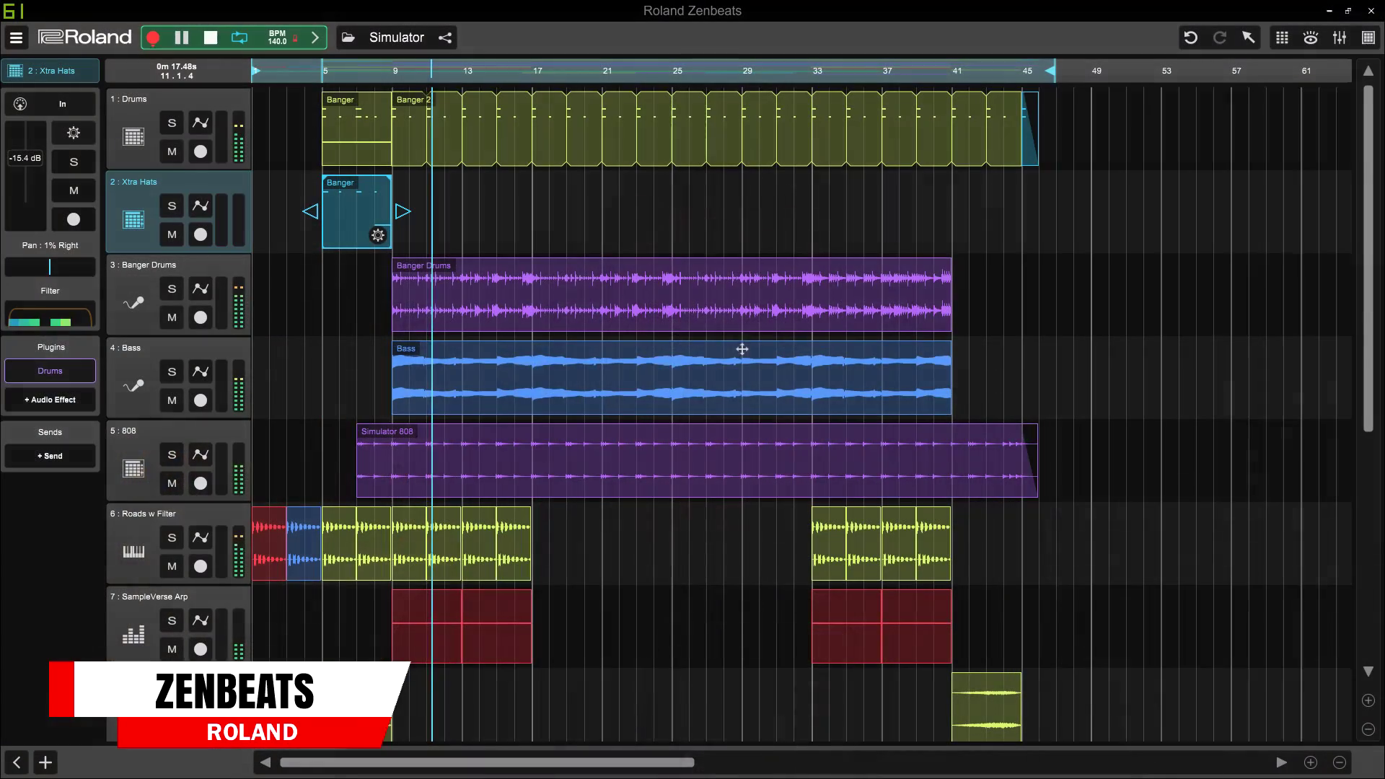
Open track 4's Bass audio clip in the waveform editor to show the full recording
double_click(497, 349)
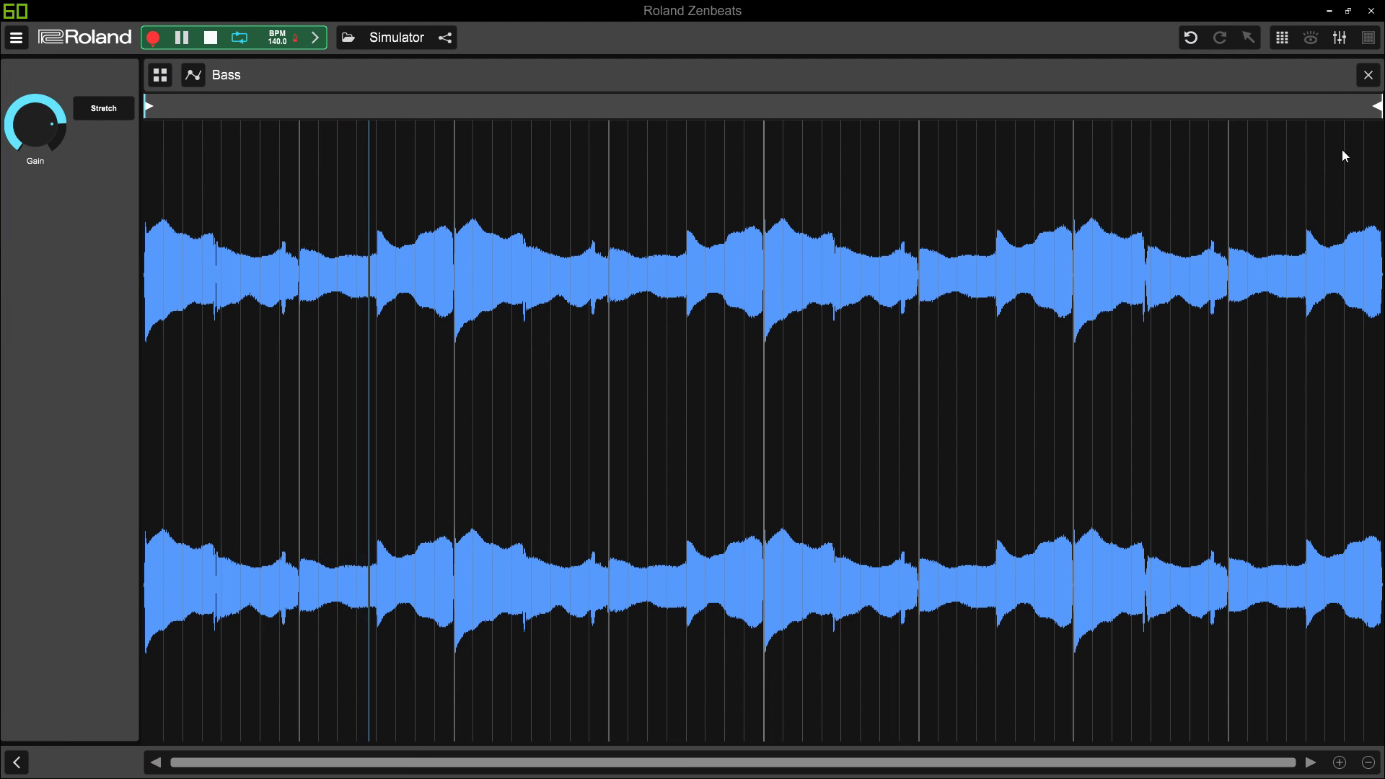
Close the Bass editor, then view the Banger 2 pattern's drum pads and step grid
click(1367, 74)
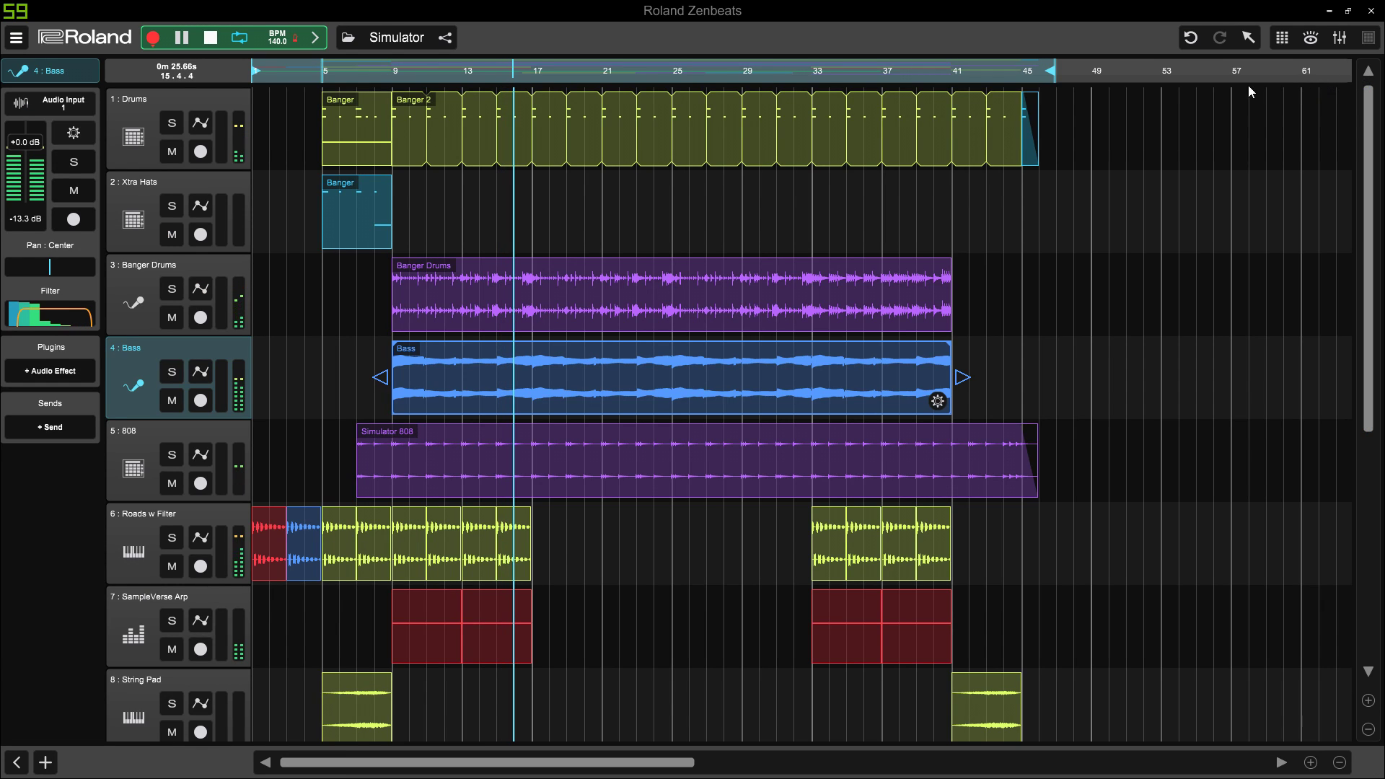
click(651, 107)
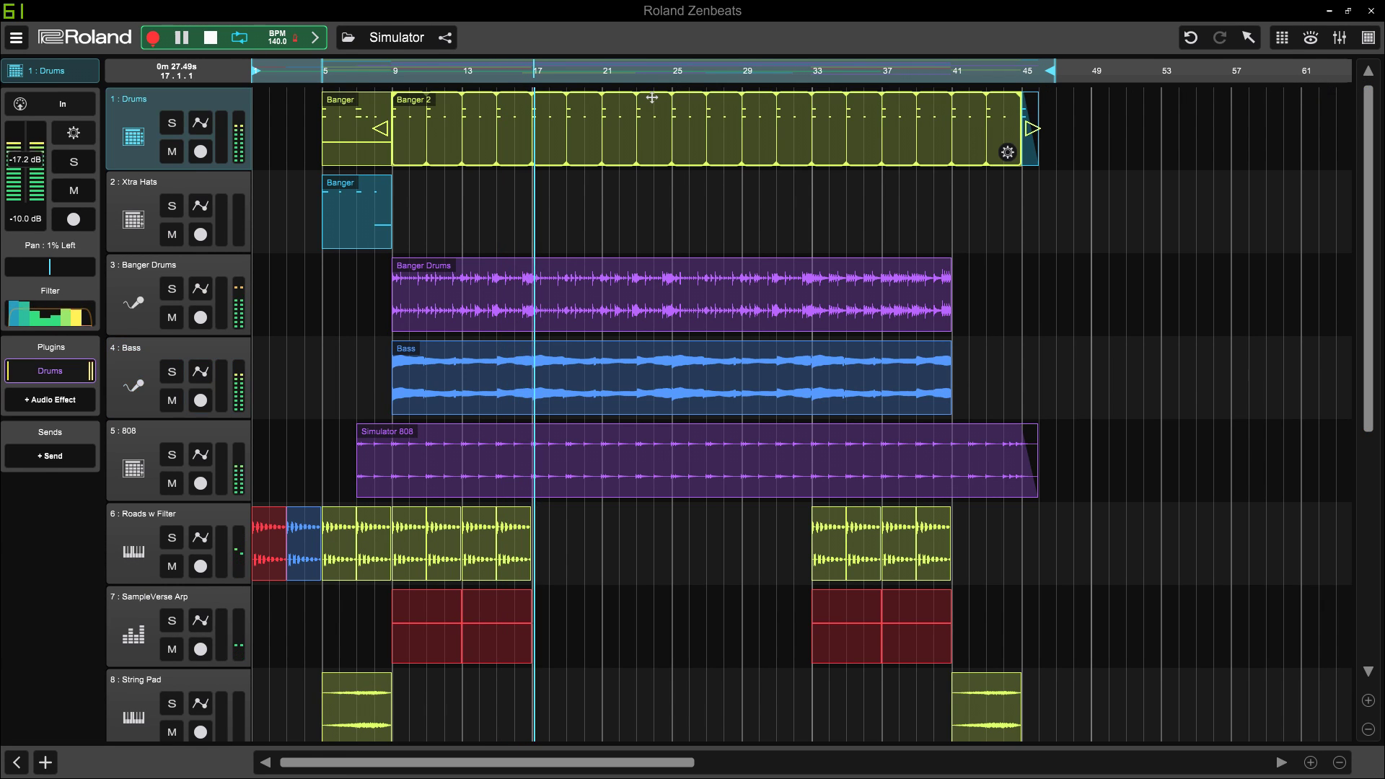
double_click(652, 98)
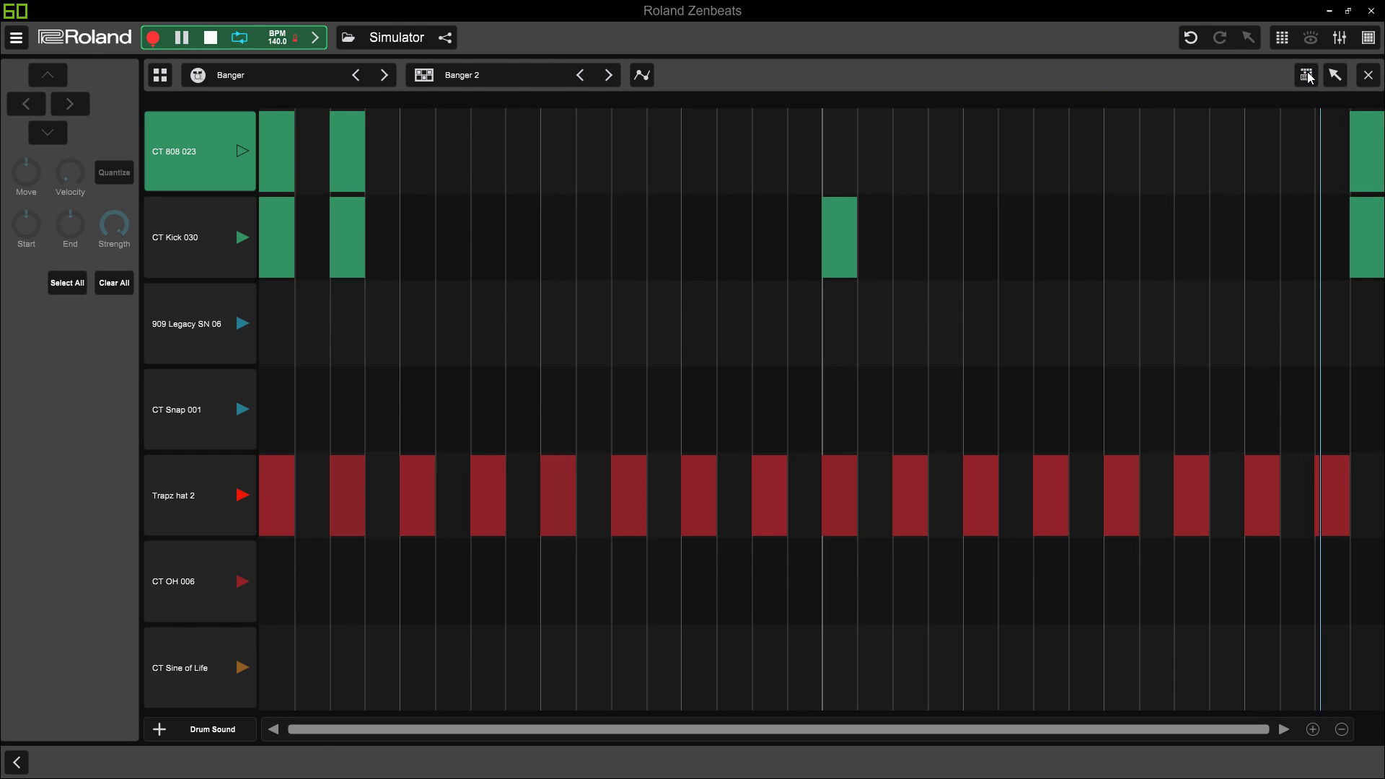
click(1307, 76)
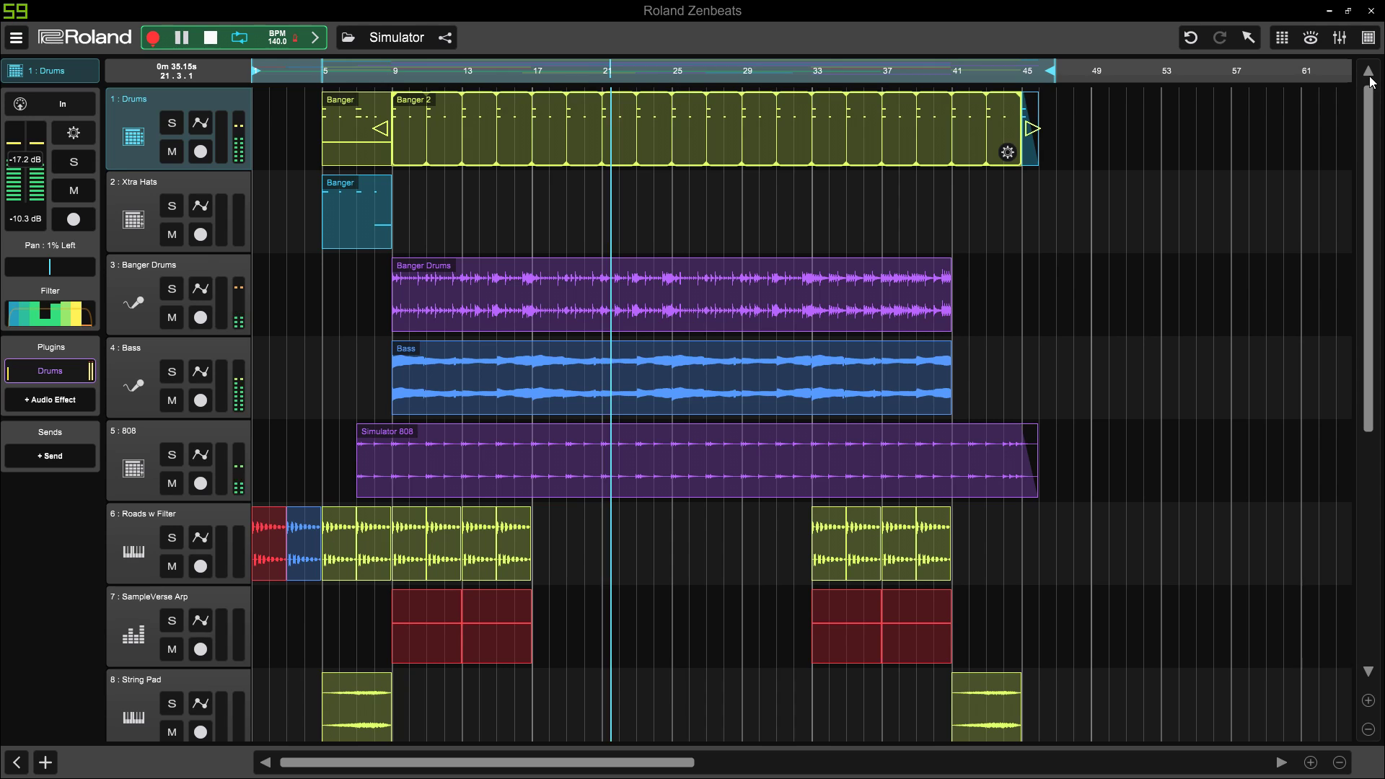
click(1368, 75)
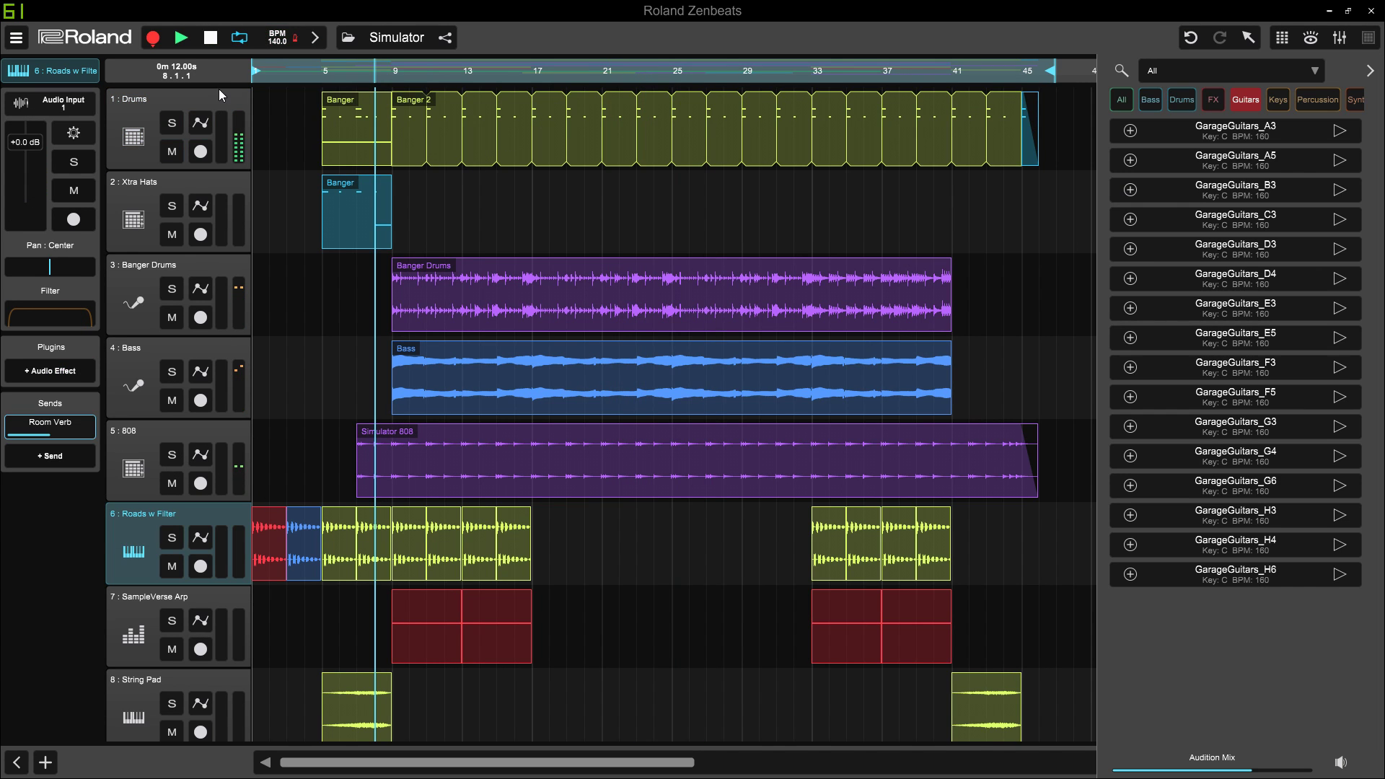
Record-arm the Bass track and lower the 808 fader to about -20 dB and Bass
click(200, 399)
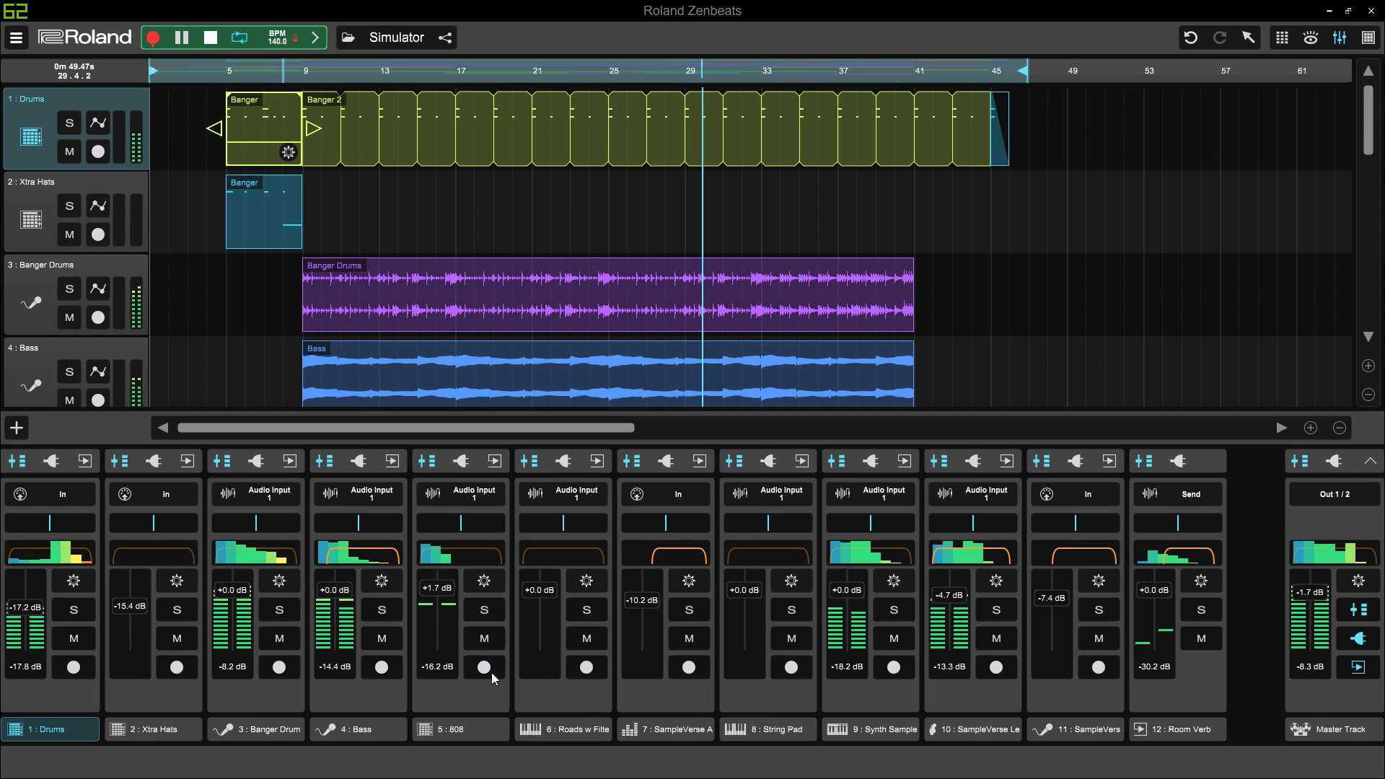
click(433, 588)
drag(433, 587, 433, 689)
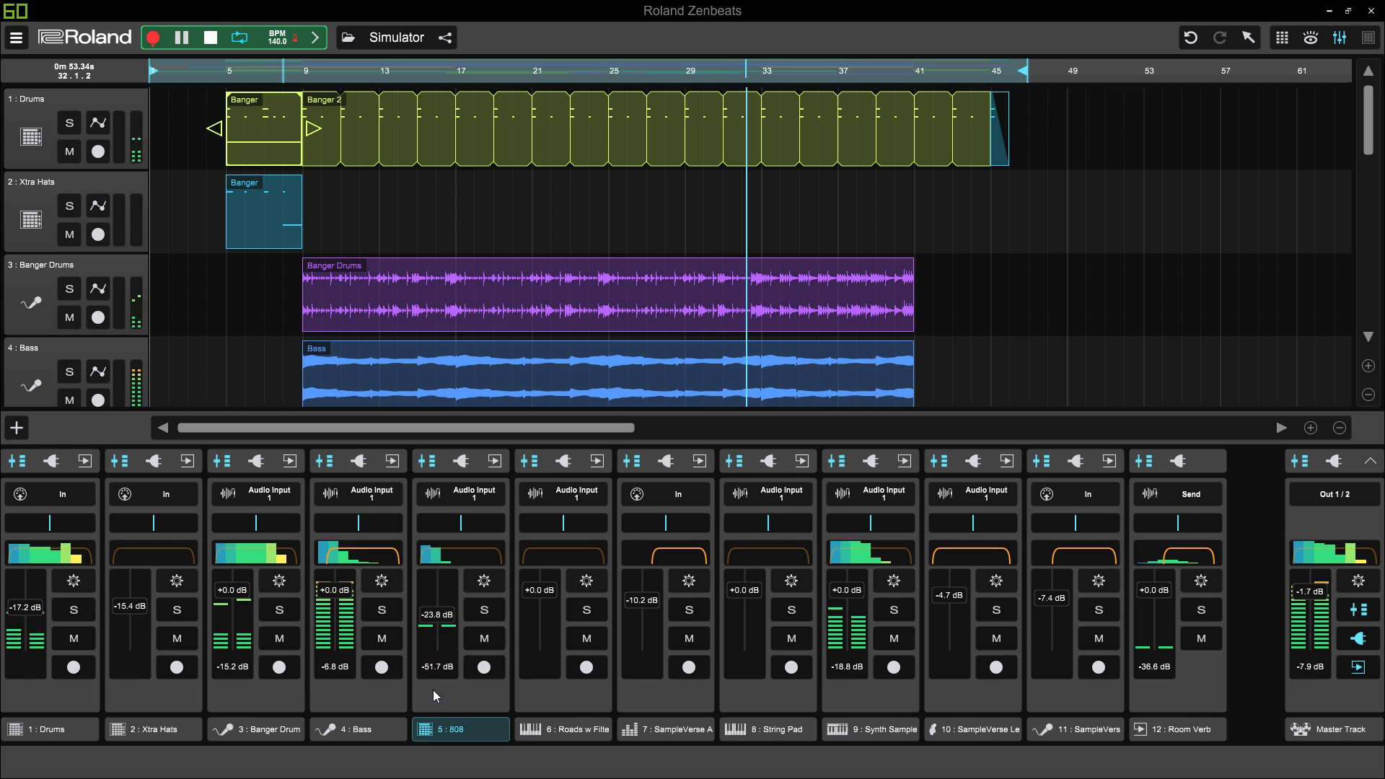
drag(332, 592, 332, 630)
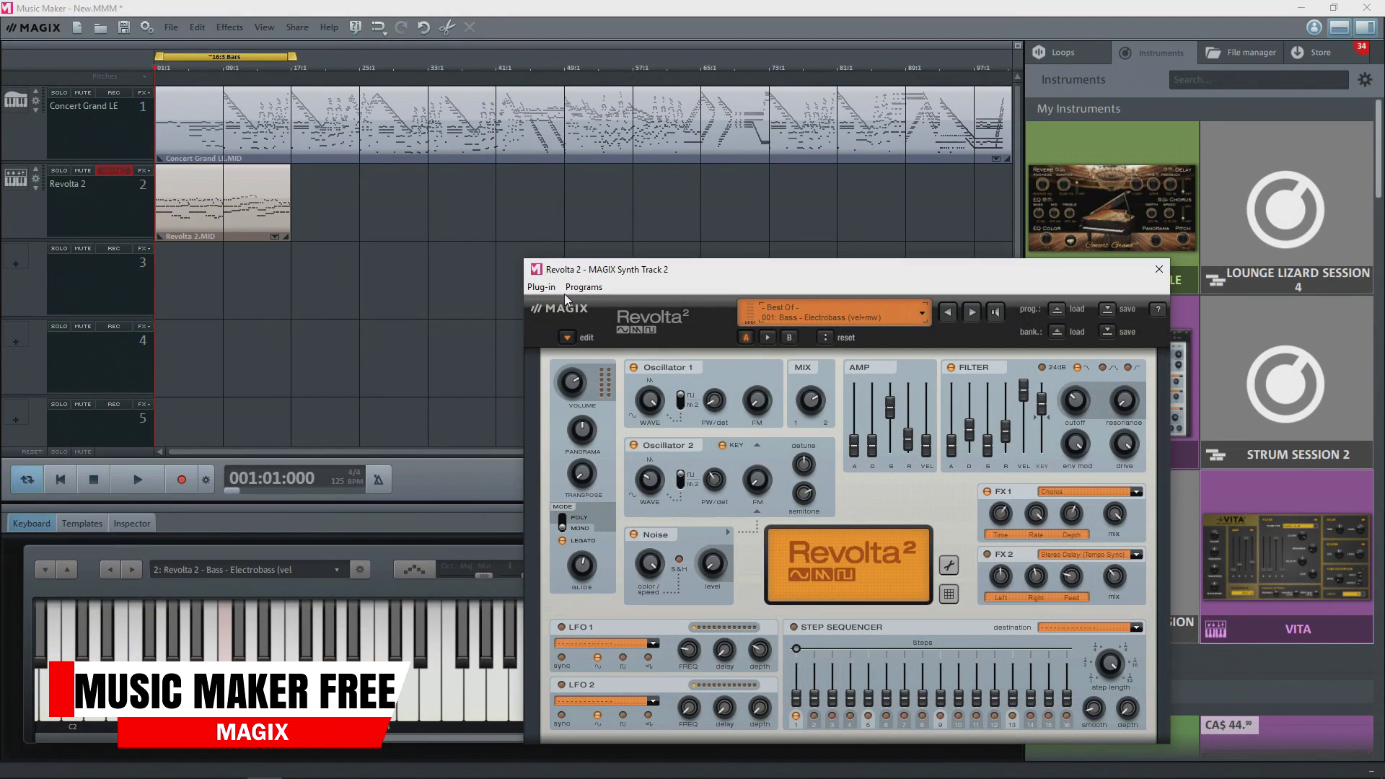
Add the VITA instrument to track 3, closing the Revolta 2 and Vita windows
click(1158, 268)
drag(1288, 501, 246, 306)
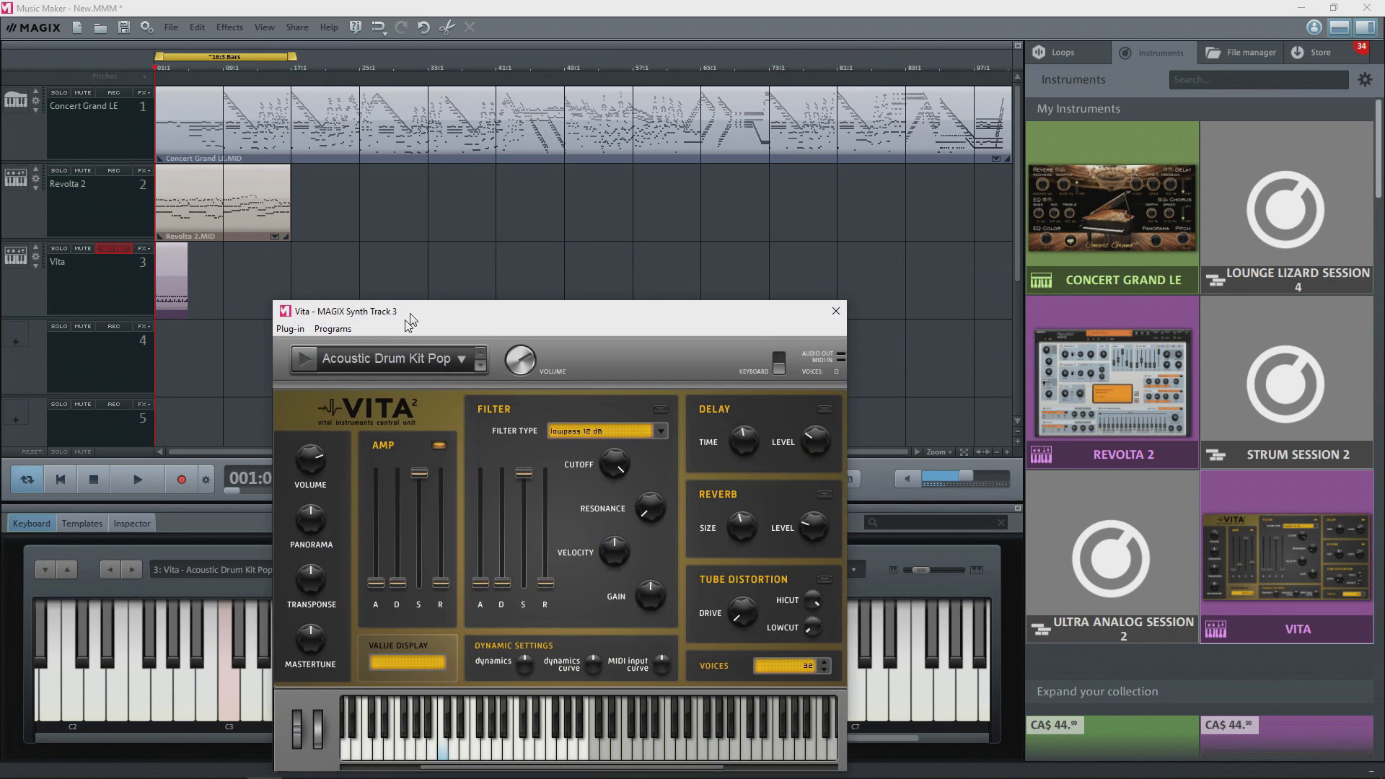
drag(398, 333, 471, 193)
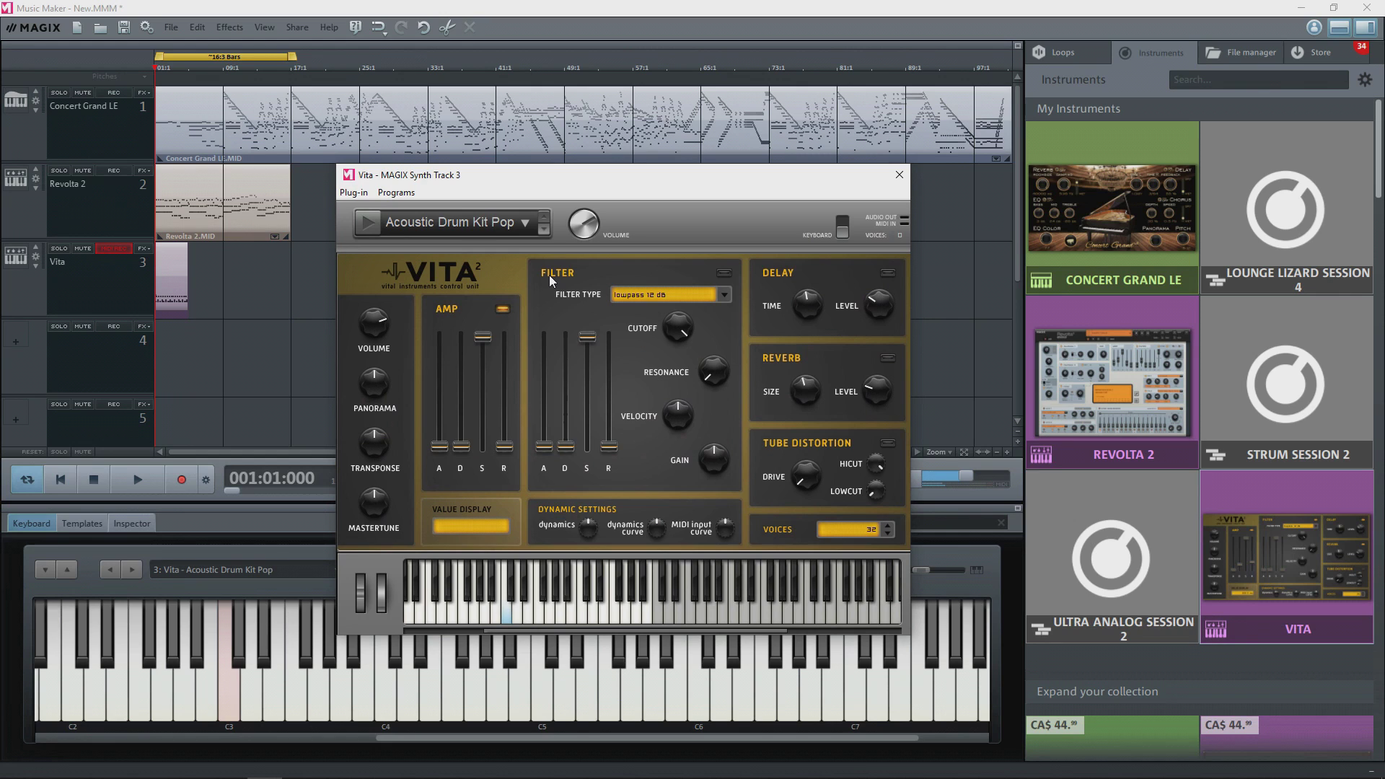
click(896, 175)
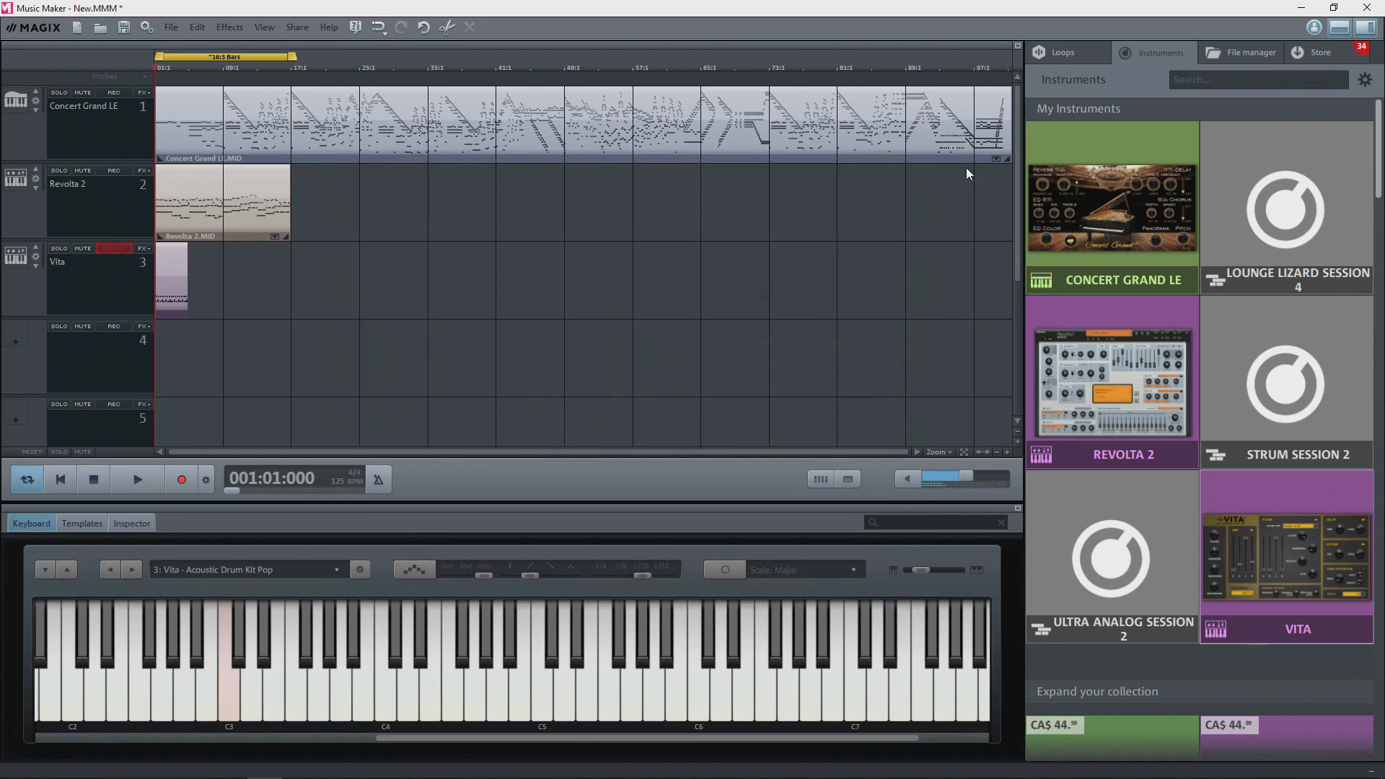
From the Loops browser, place a drum loop on track 4 and a bass loop on track 5
click(1065, 59)
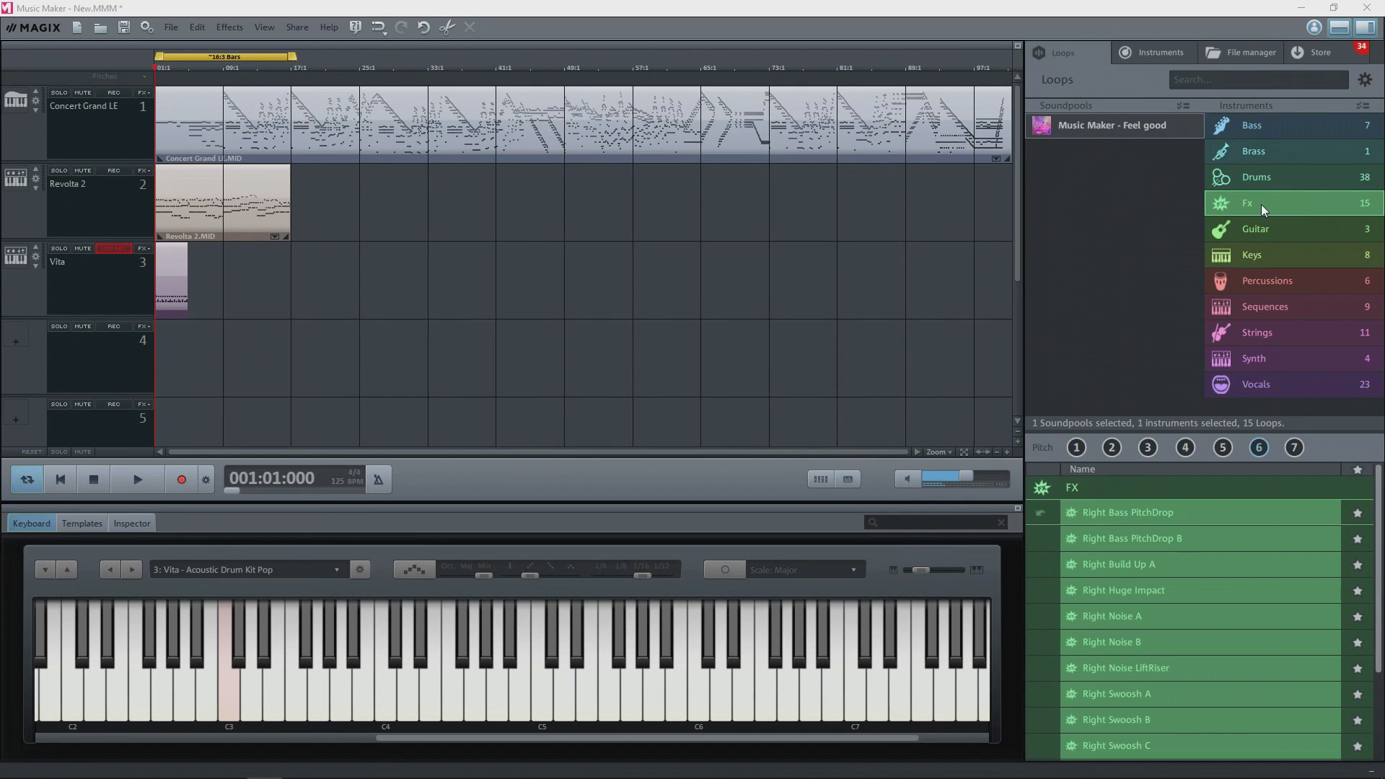
click(1254, 179)
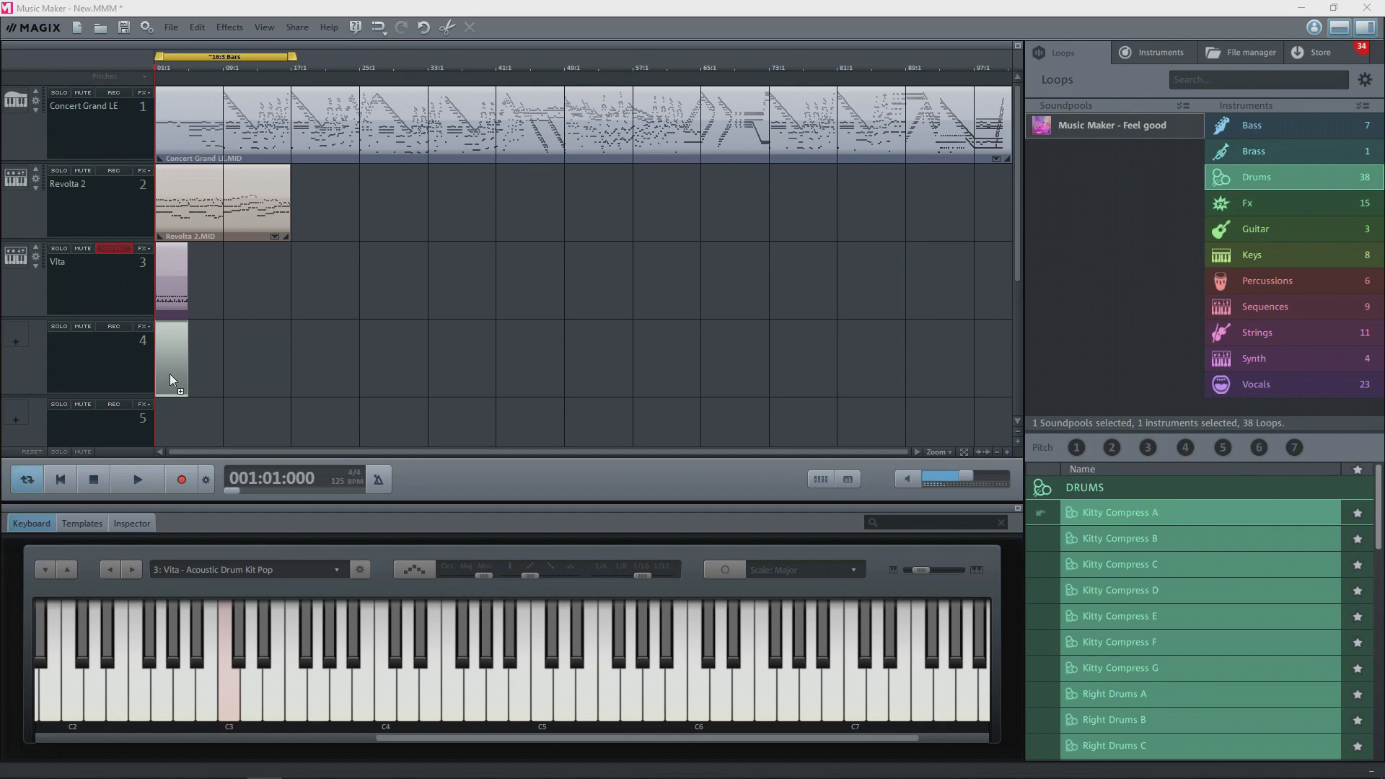
drag(169, 373, 171, 373)
drag(187, 368, 223, 339)
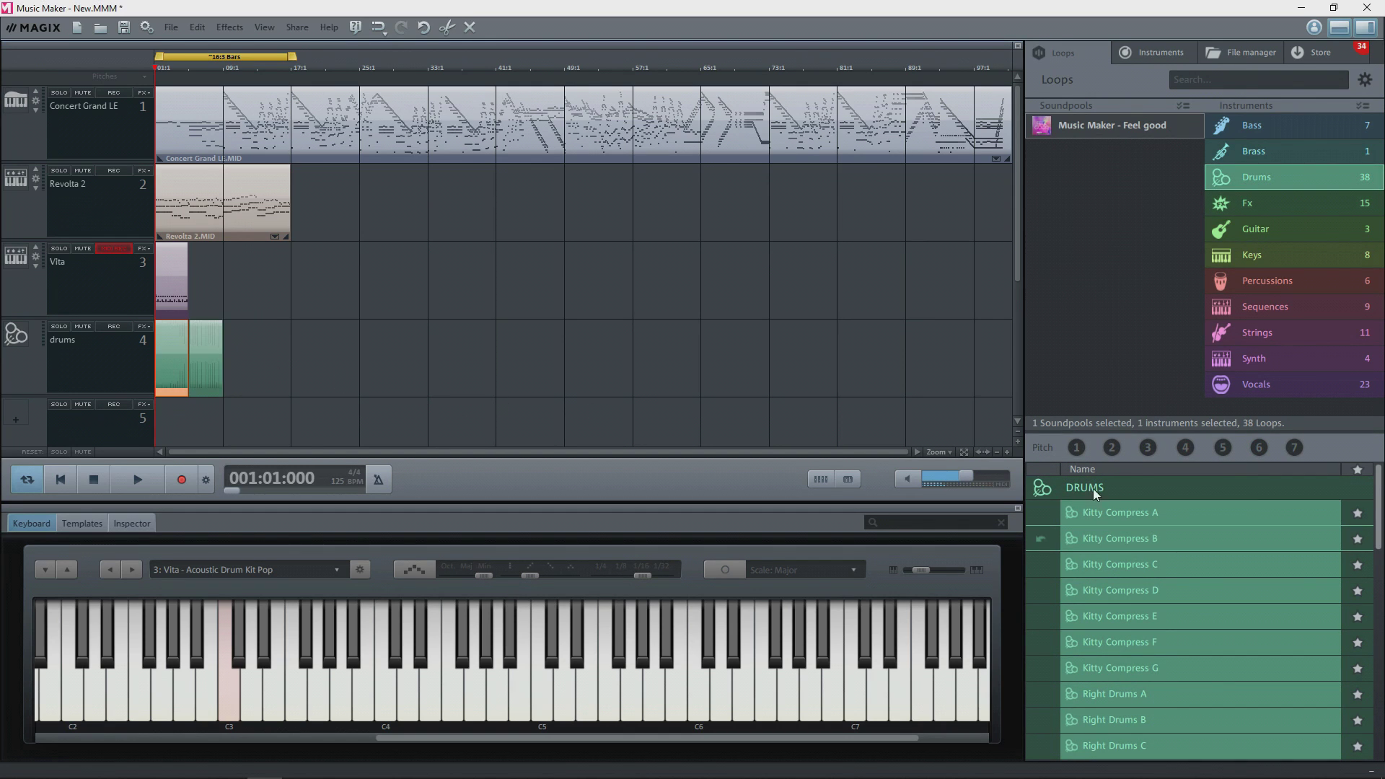
click(1283, 151)
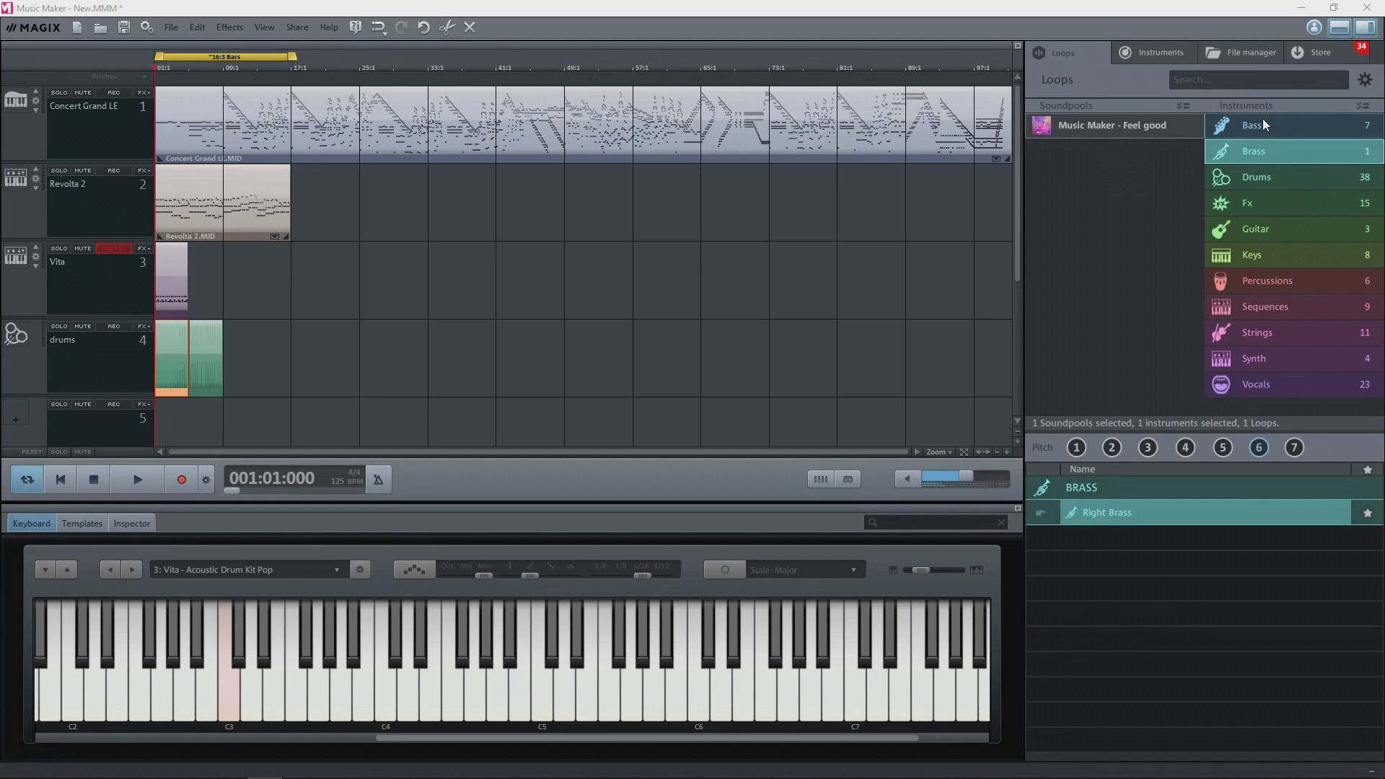
click(1262, 127)
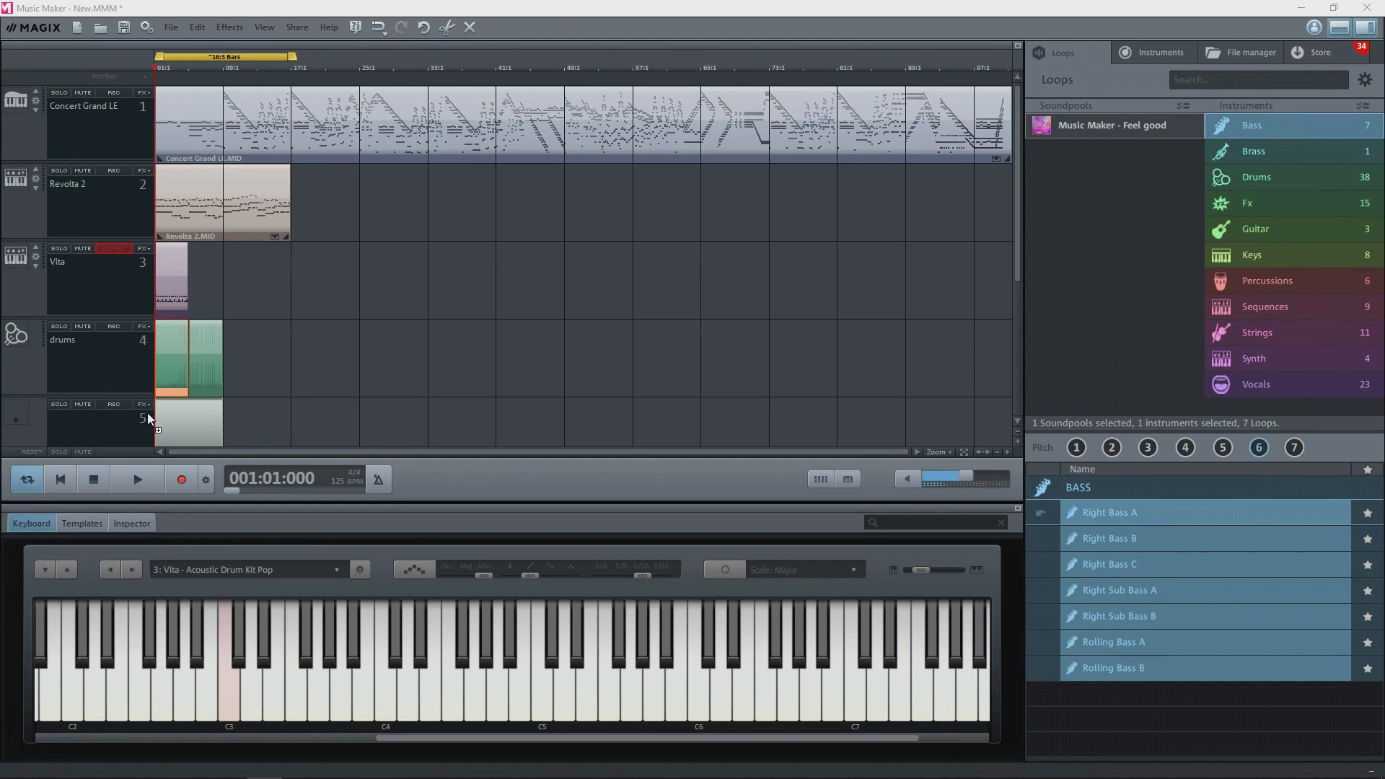
drag(1125, 520, 162, 417)
click(217, 417)
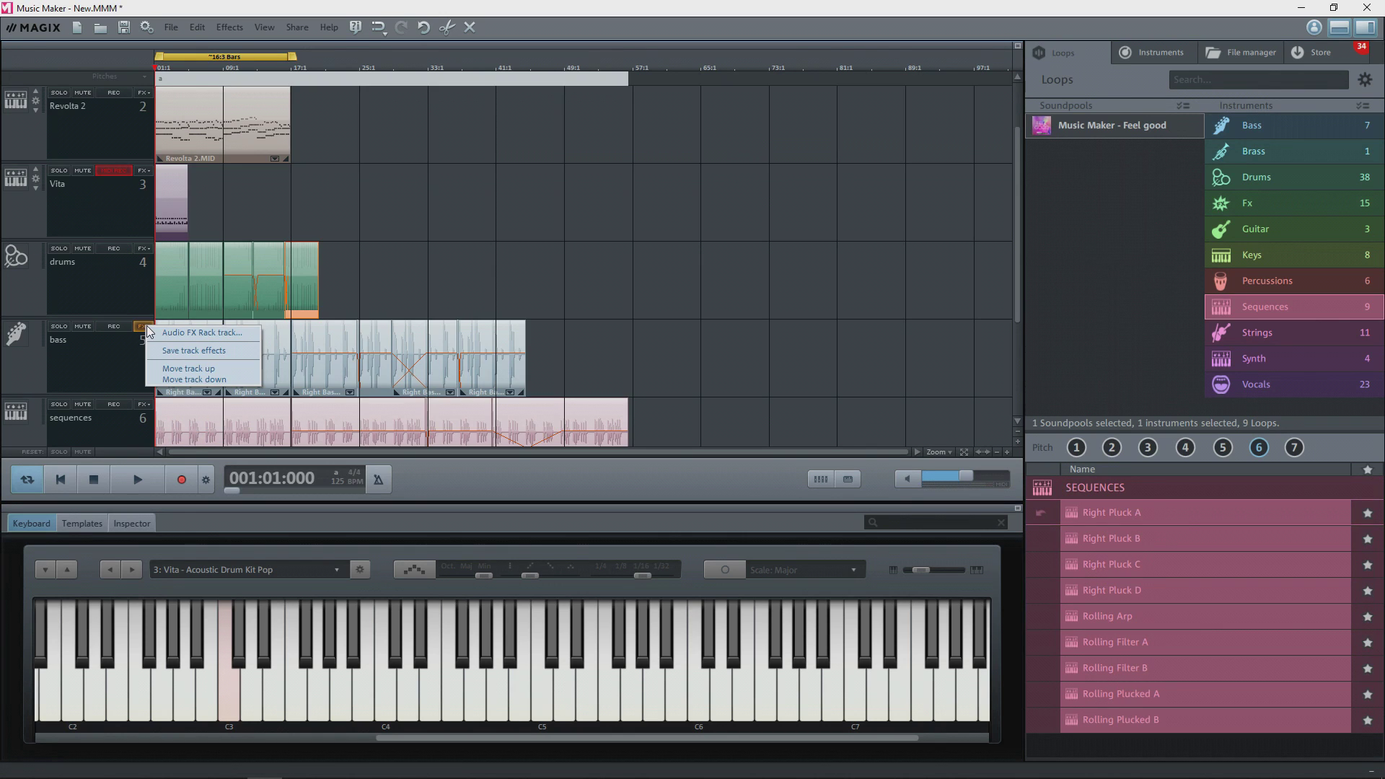
Review the Compressor, EQ, Reverb and Echo settings in the bass track's Audio FX Rack
click(174, 332)
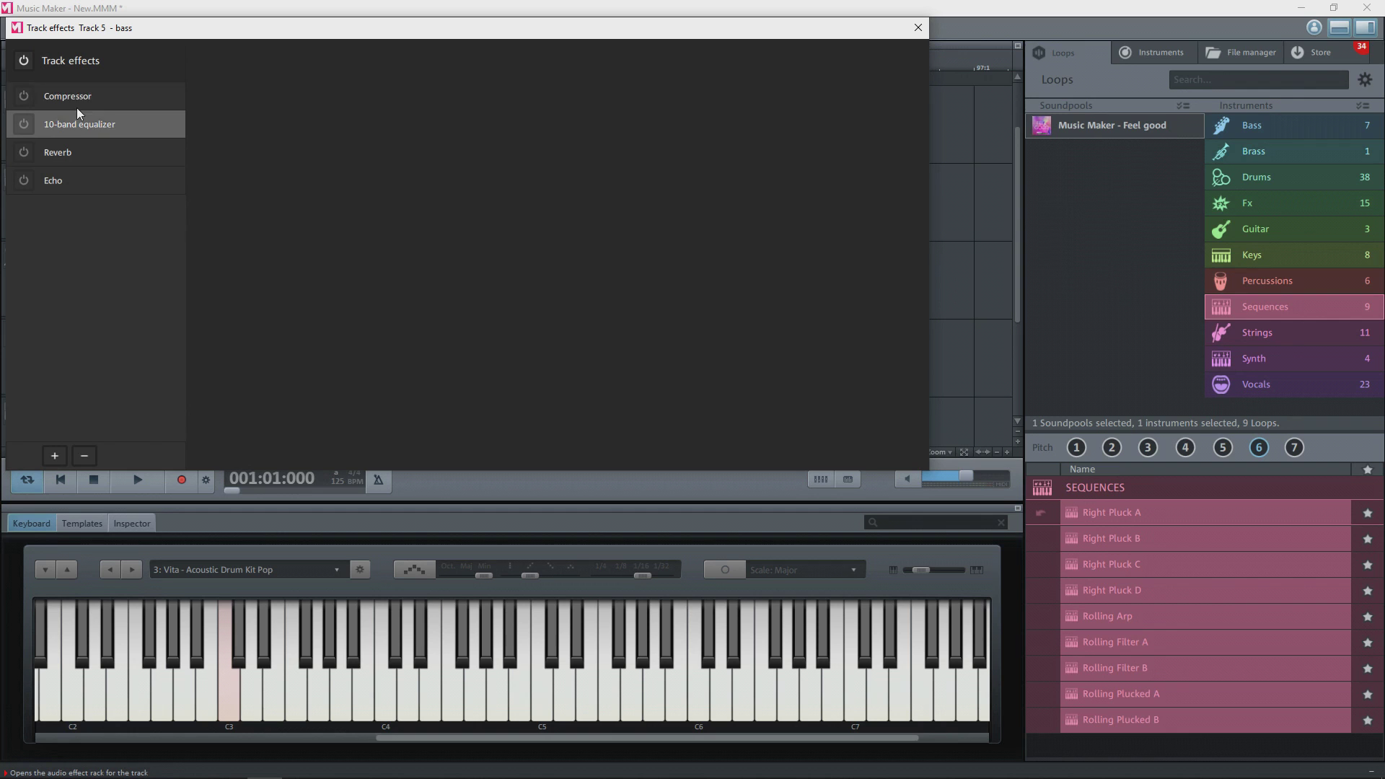
click(83, 93)
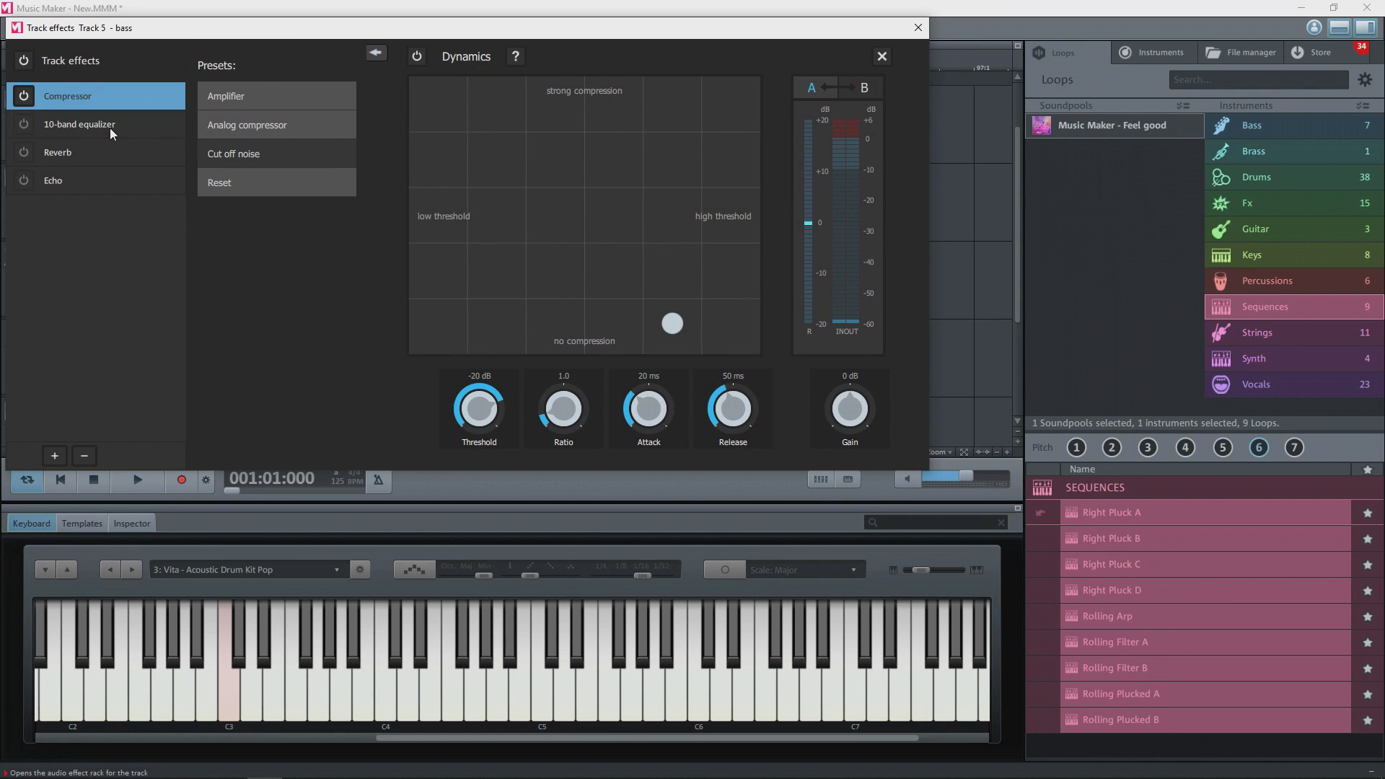
click(104, 128)
click(98, 153)
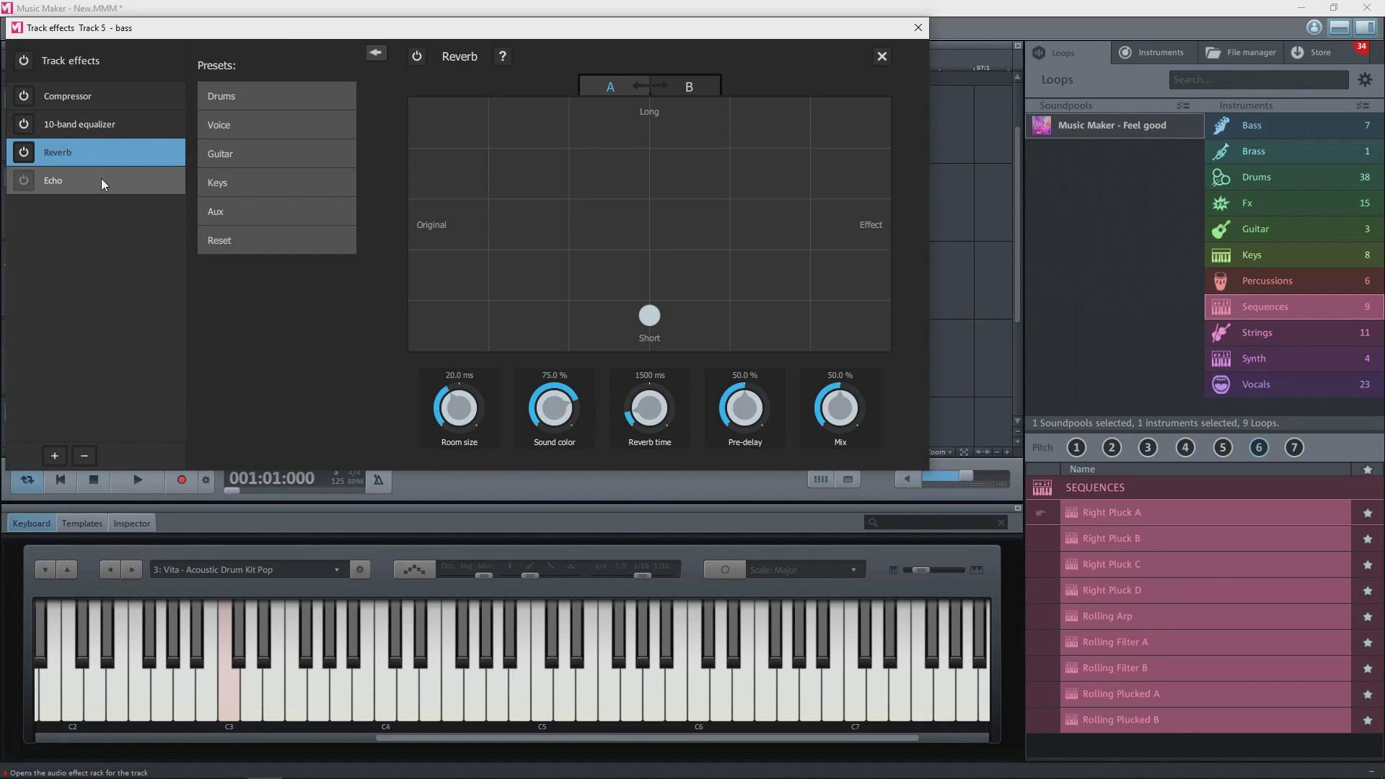
click(102, 180)
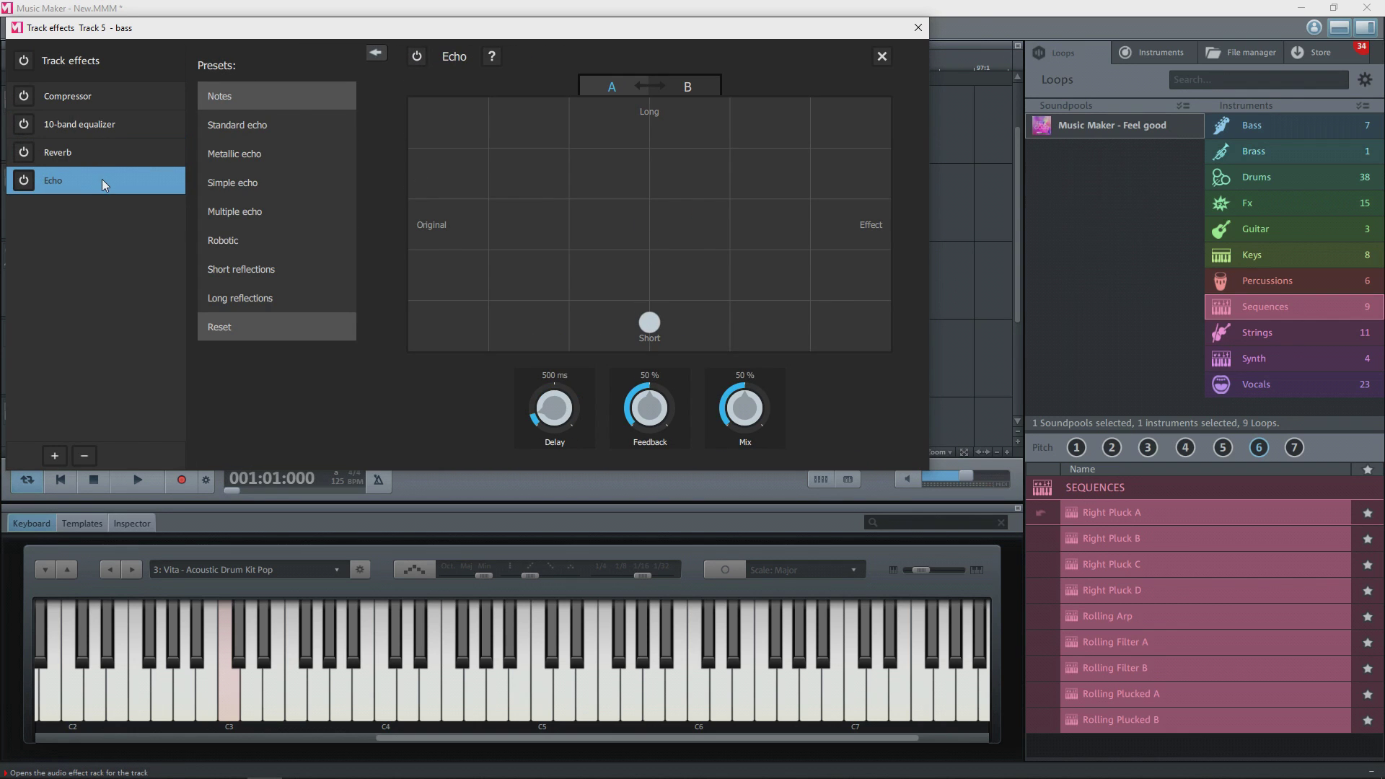
Add the Vandal_SE amp from MAGIX Plugins and start recording a take on track 3
click(55, 455)
mouse_move(97, 536)
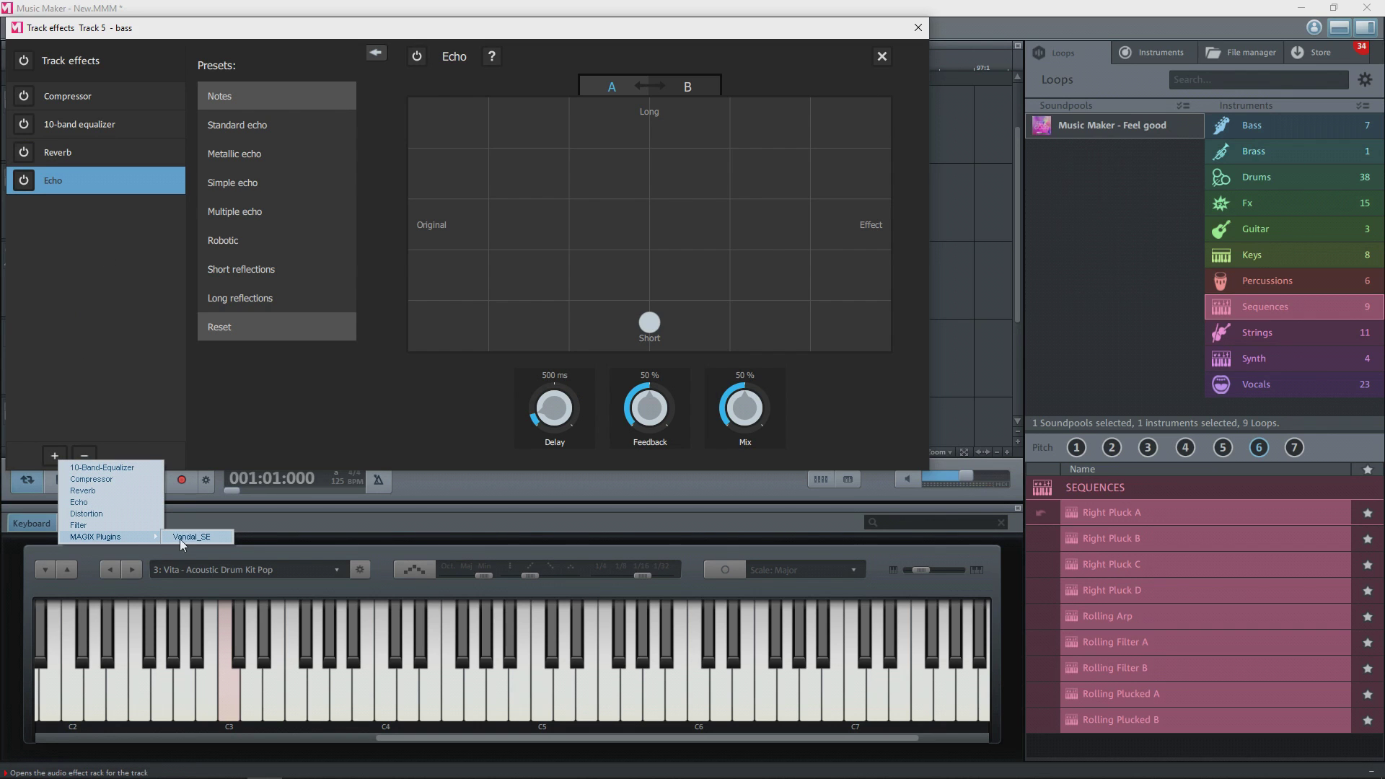
click(180, 538)
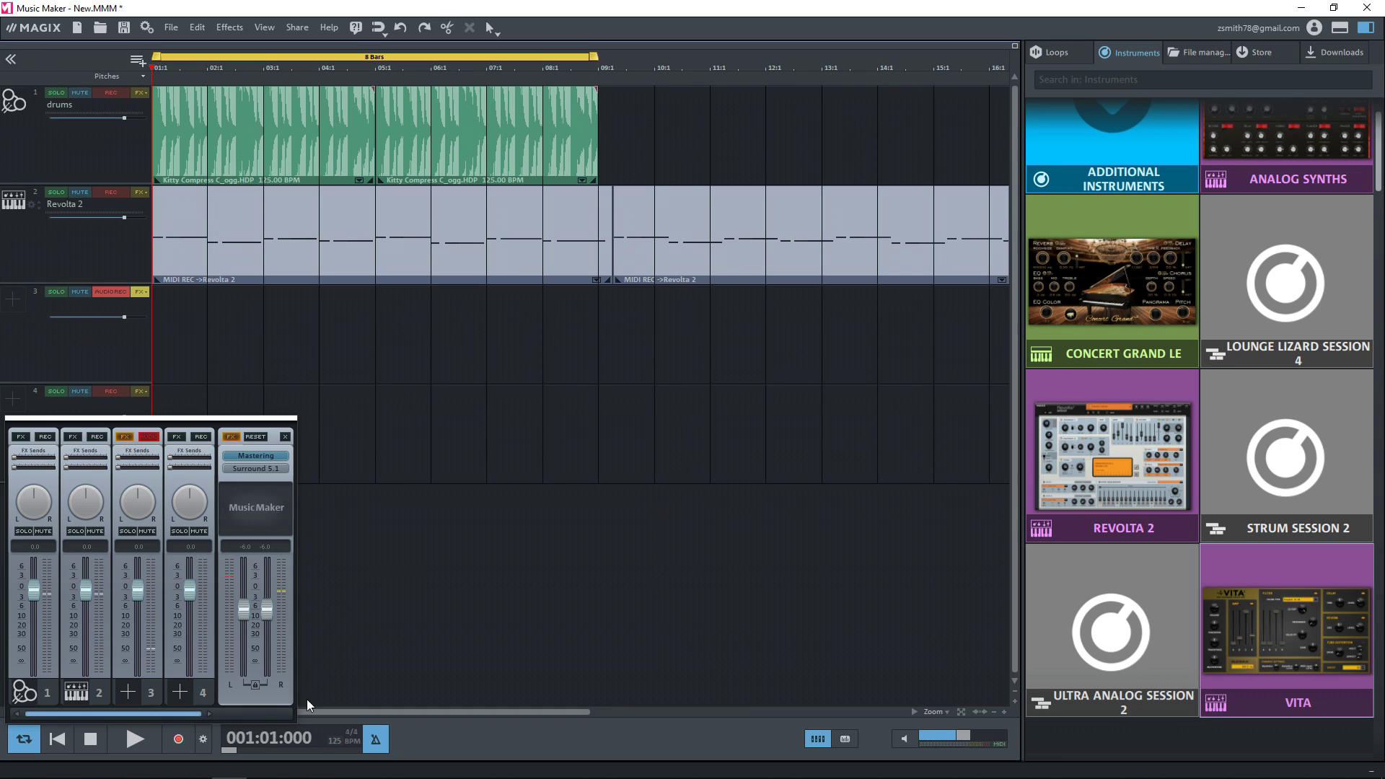
click(178, 742)
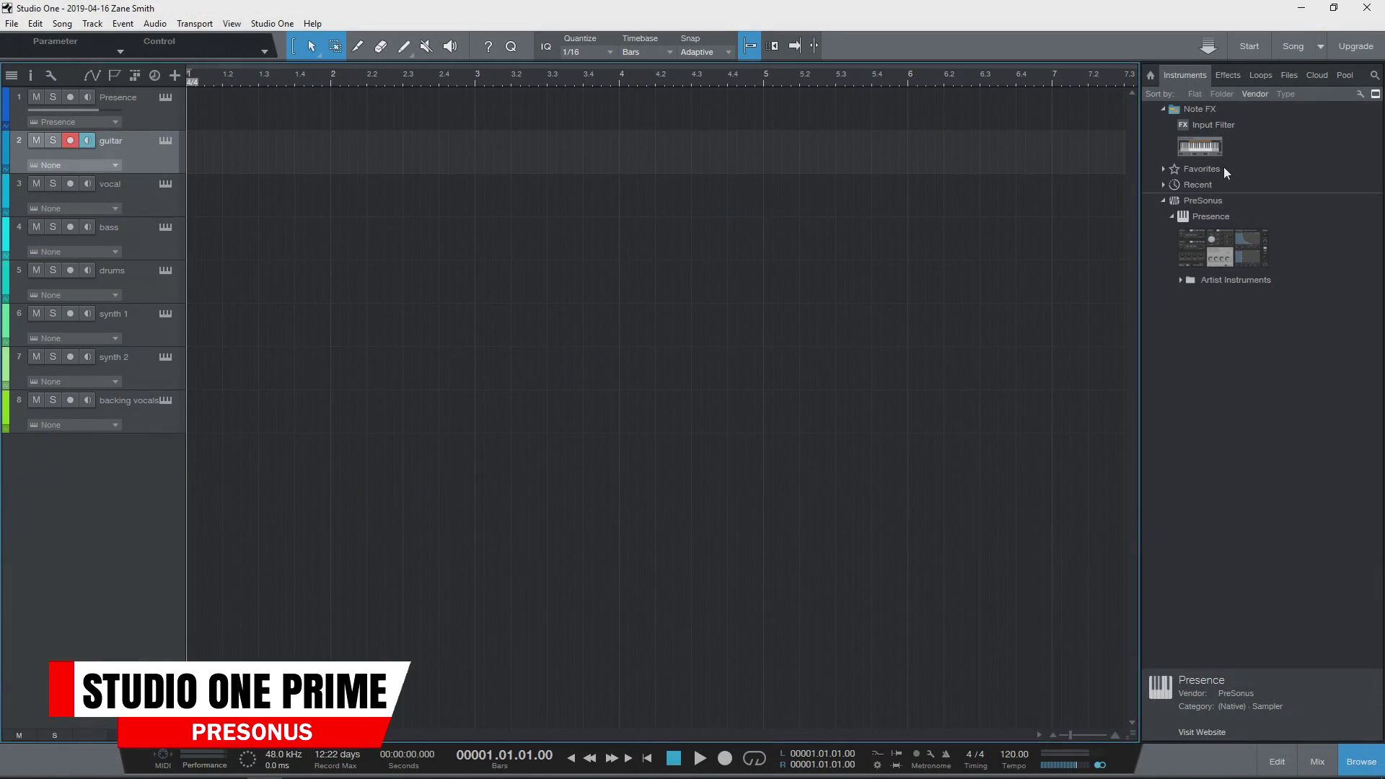
Create new tracks carrying Chorus, Flanger and Mixverb from the Effects browser
click(1018, 236)
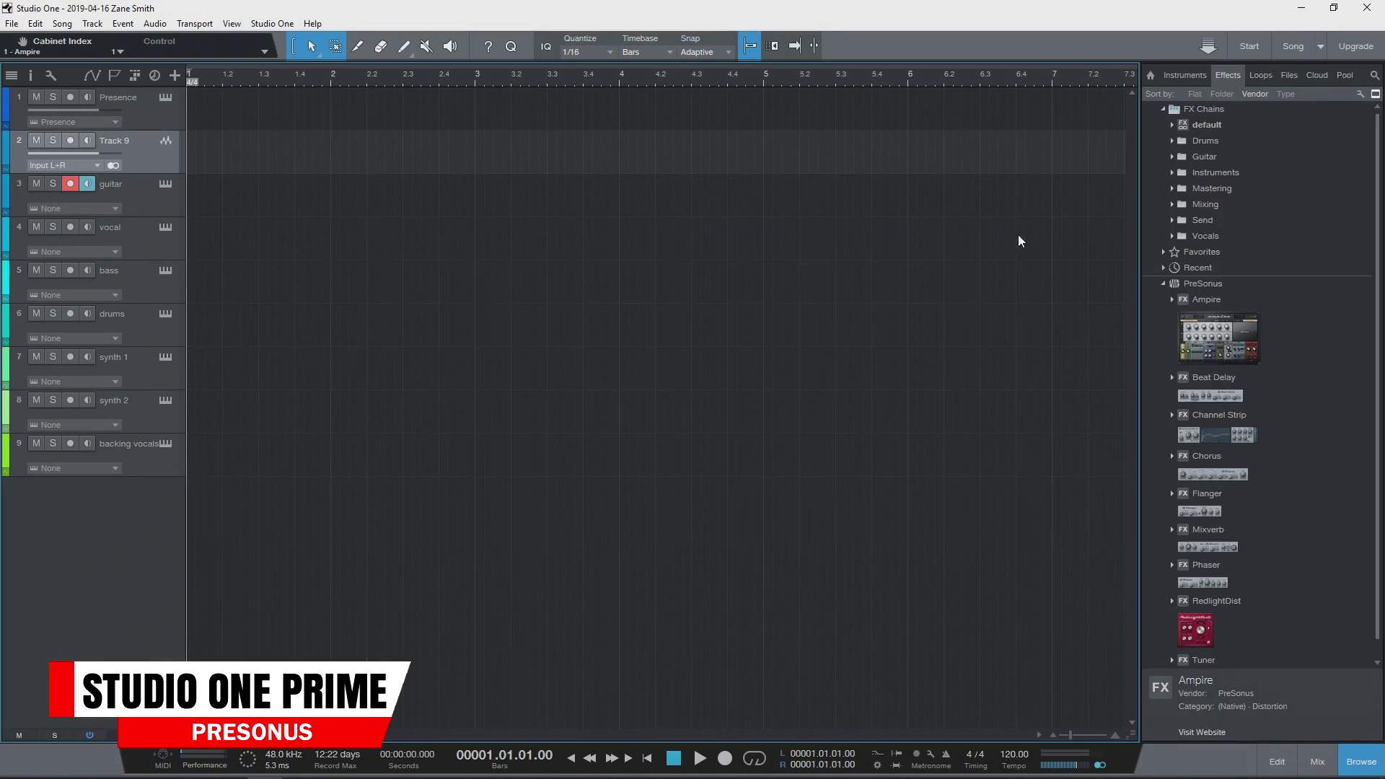
drag(1206, 455, 157, 234)
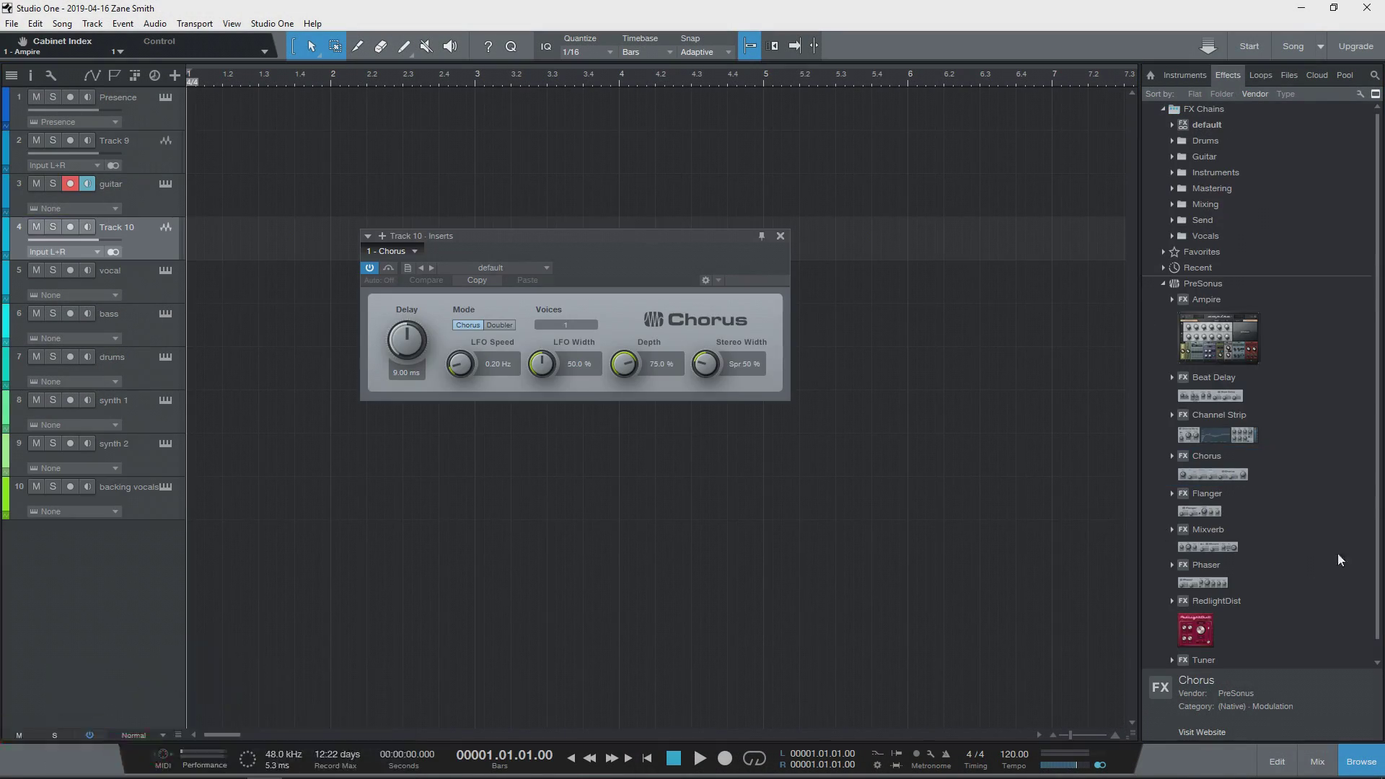
drag(1200, 494, 138, 314)
drag(1207, 529, 139, 287)
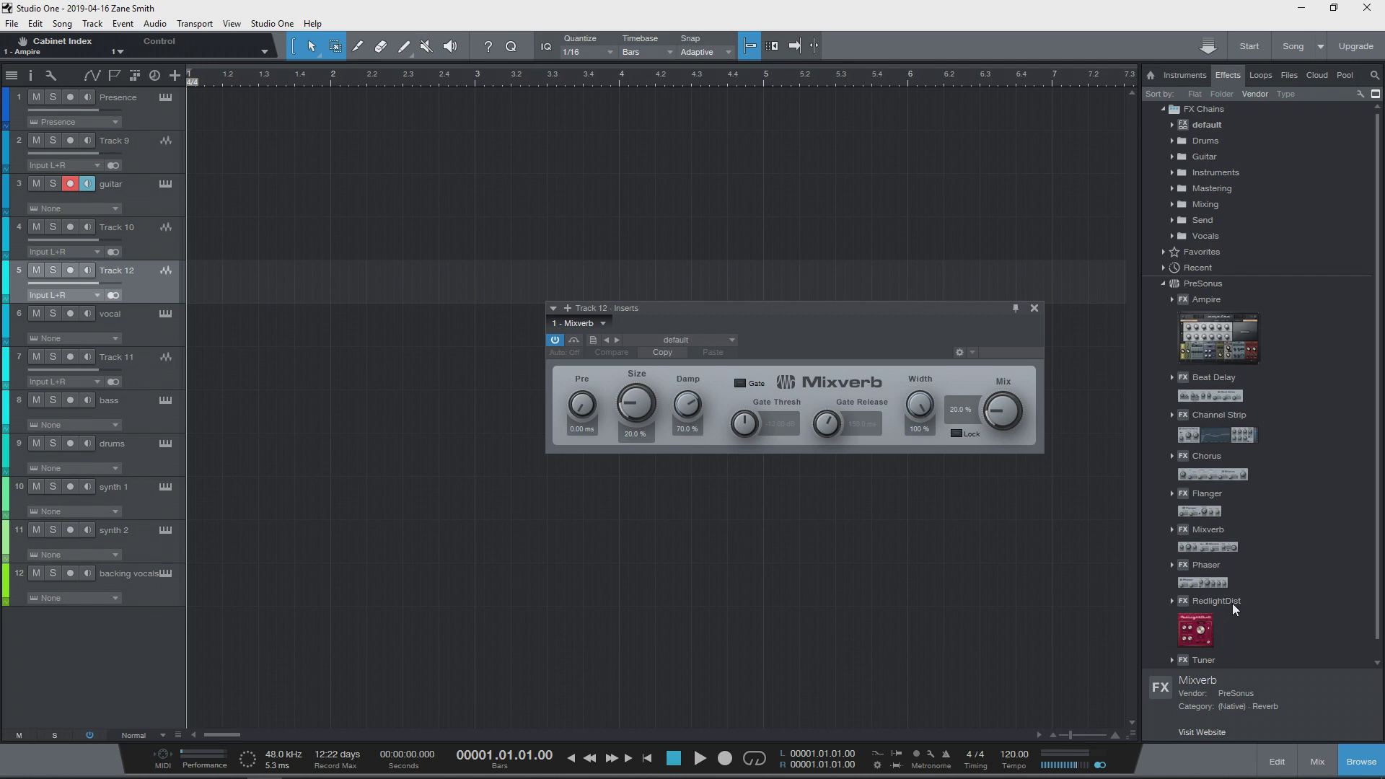
Insert RedlightDist after Mixverb on Track 12, leaving its preset at default
drag(1231, 603, 139, 278)
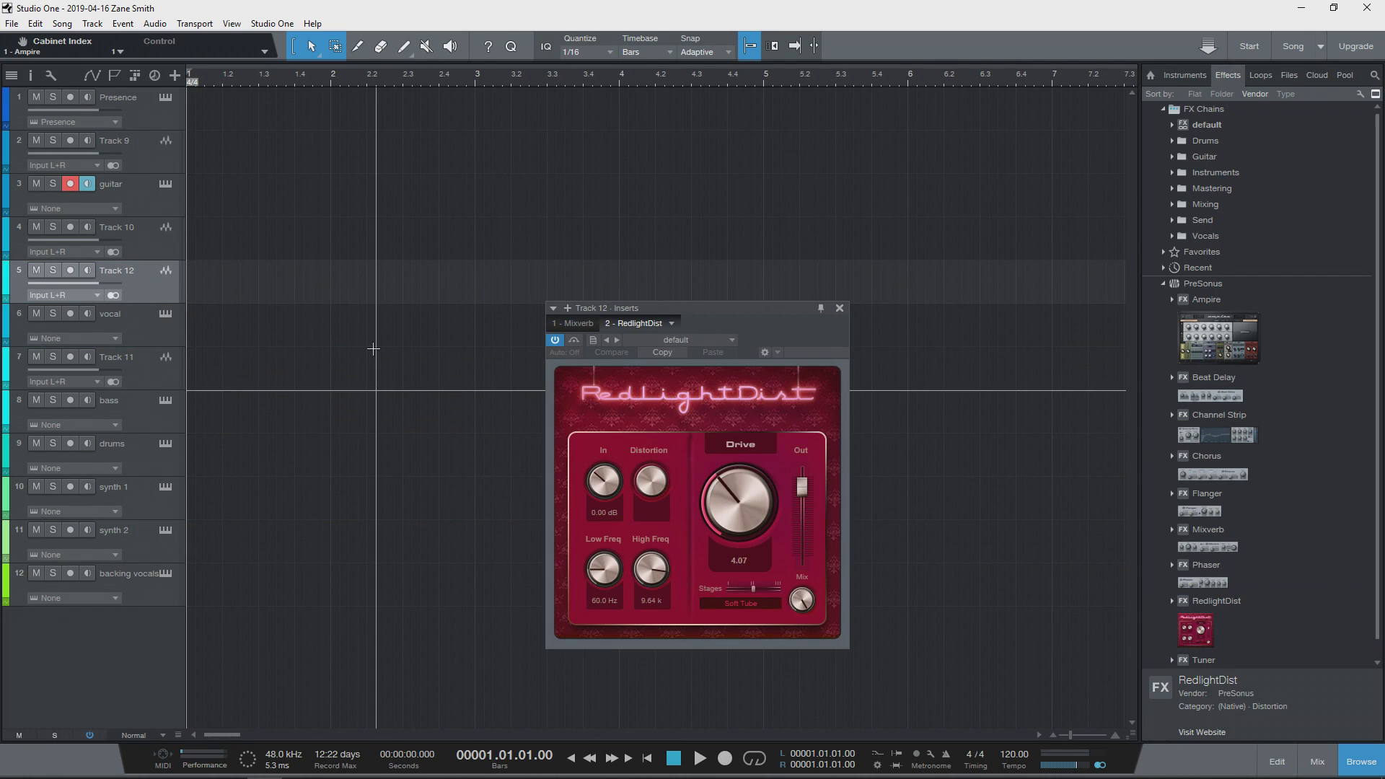
click(711, 338)
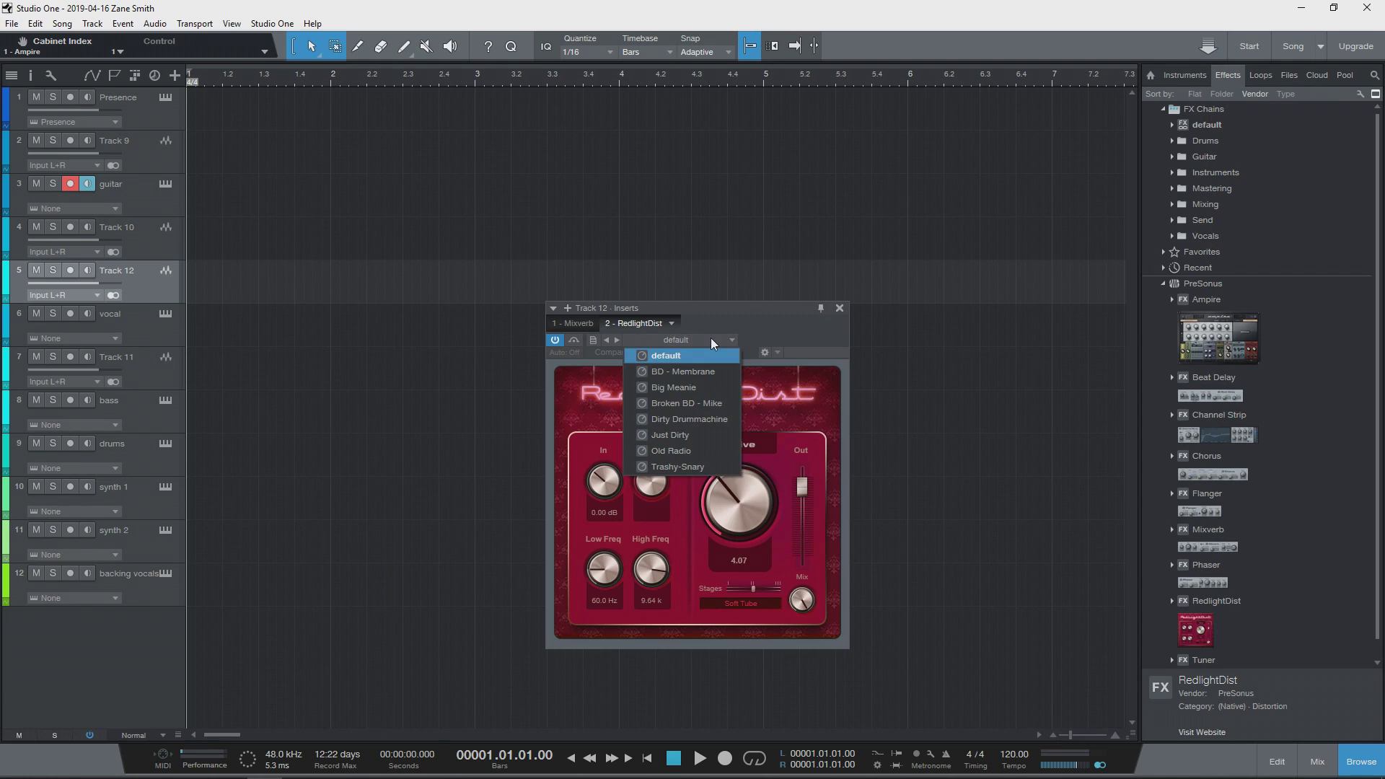
click(710, 338)
scroll(1353, 542, down, 1)
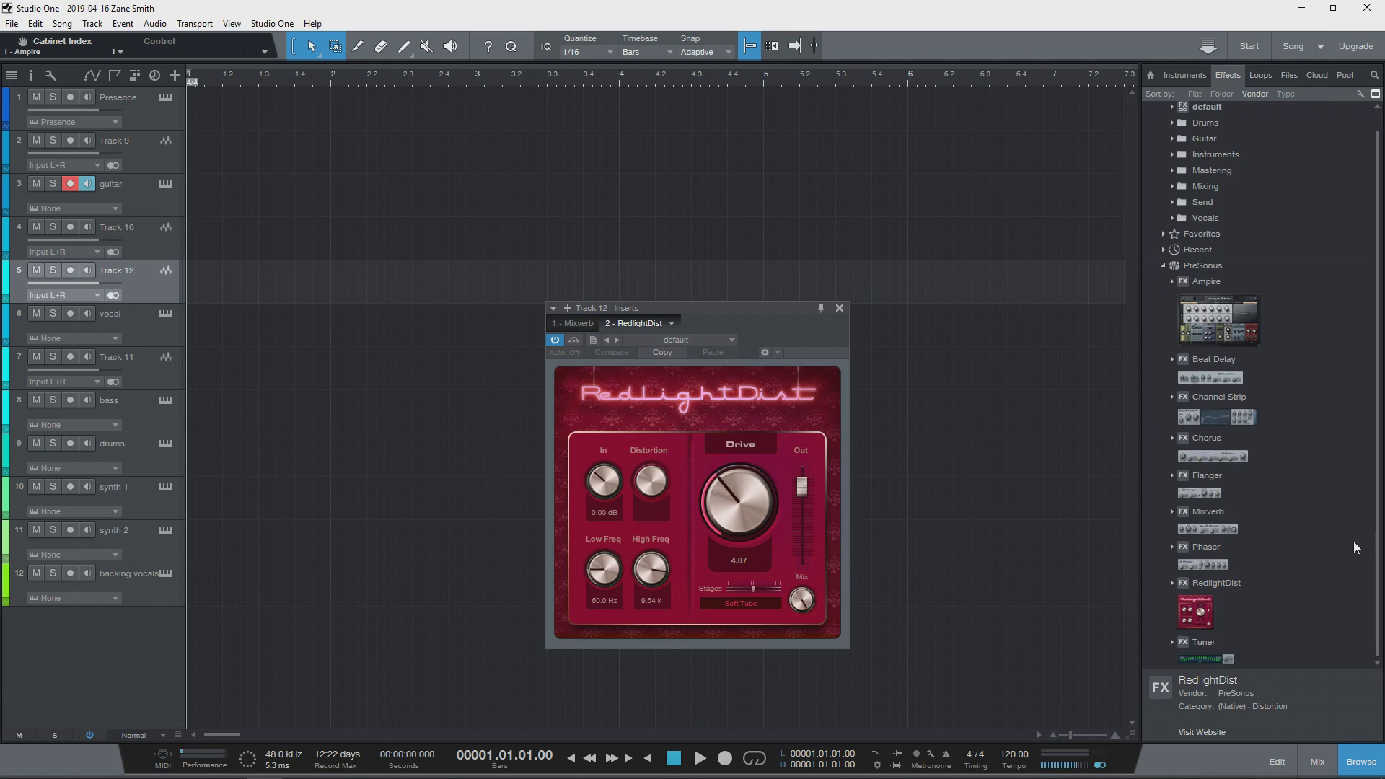
scroll(1315, 589, up, 1)
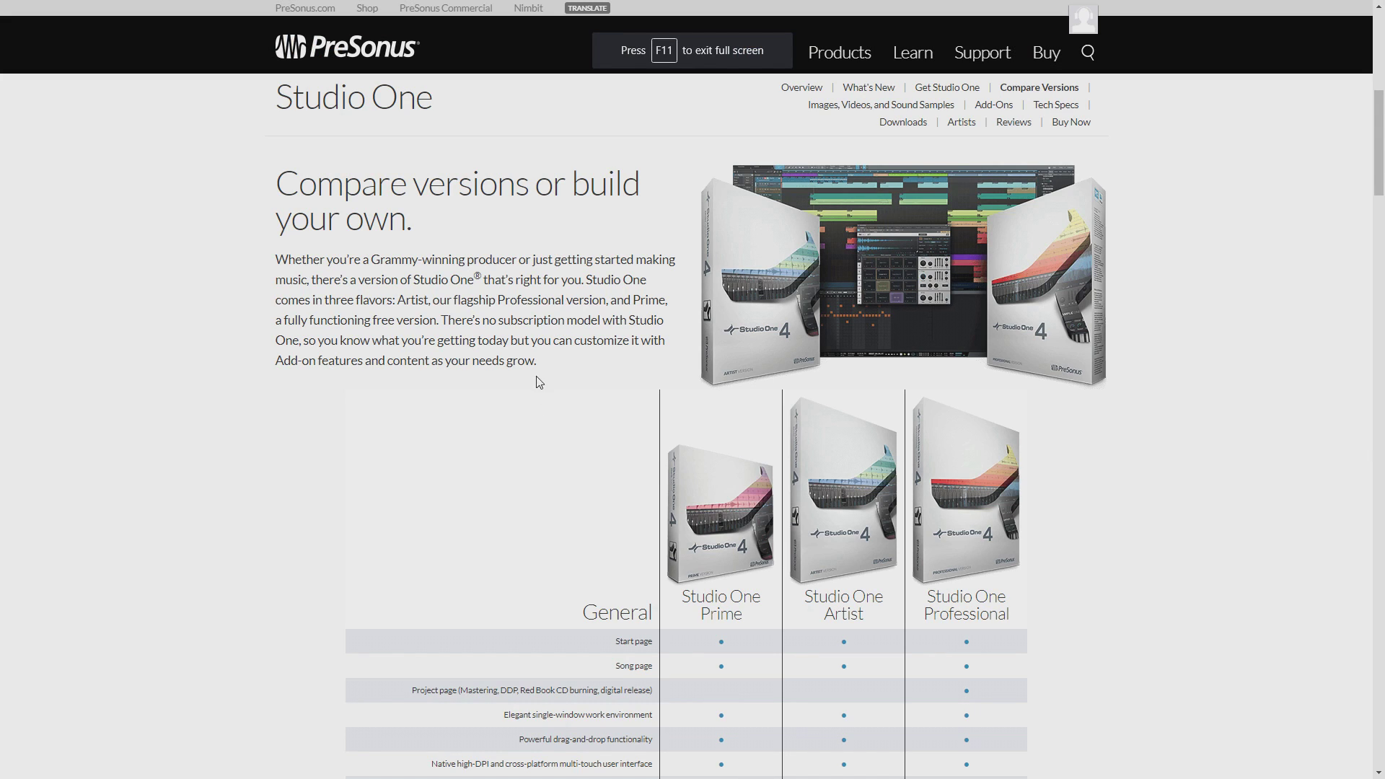
scroll(538, 382, down, 2)
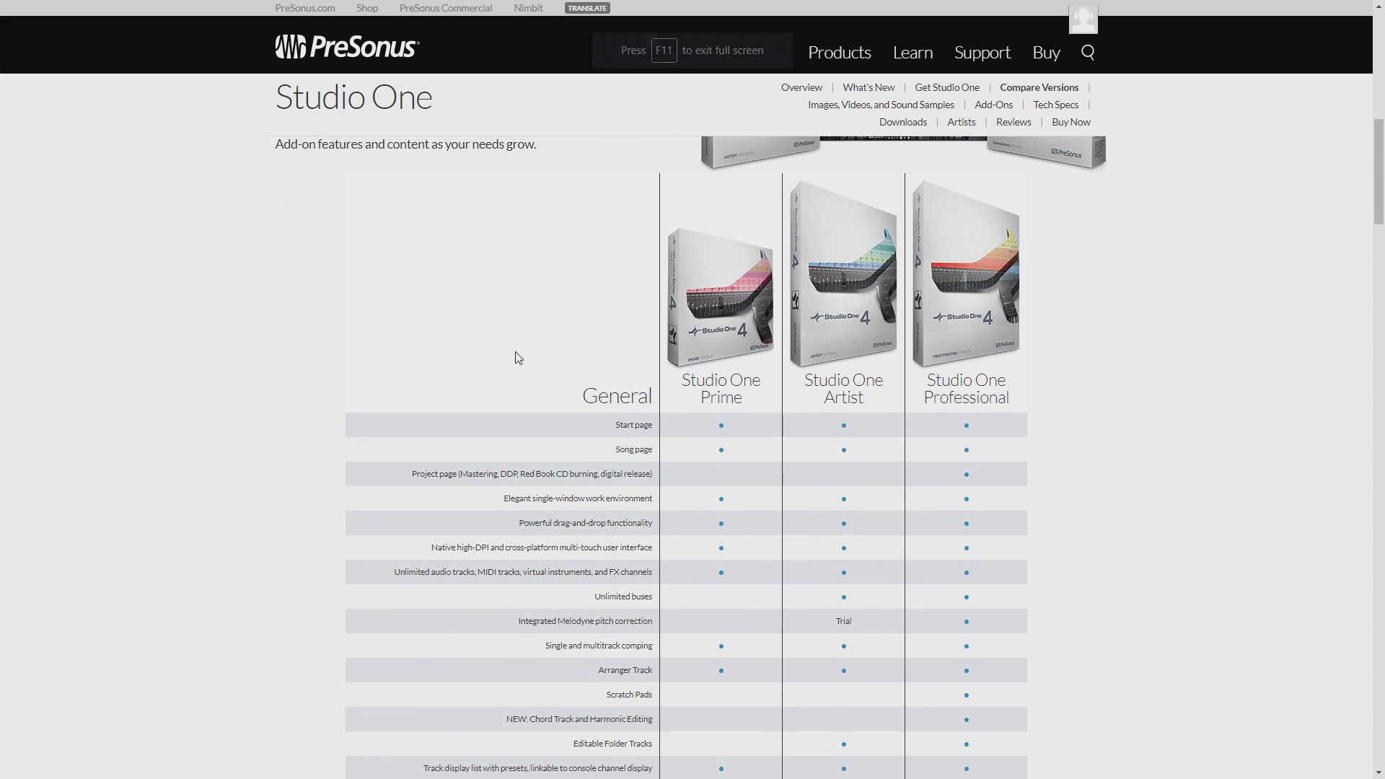
scroll(517, 359, up, 1)
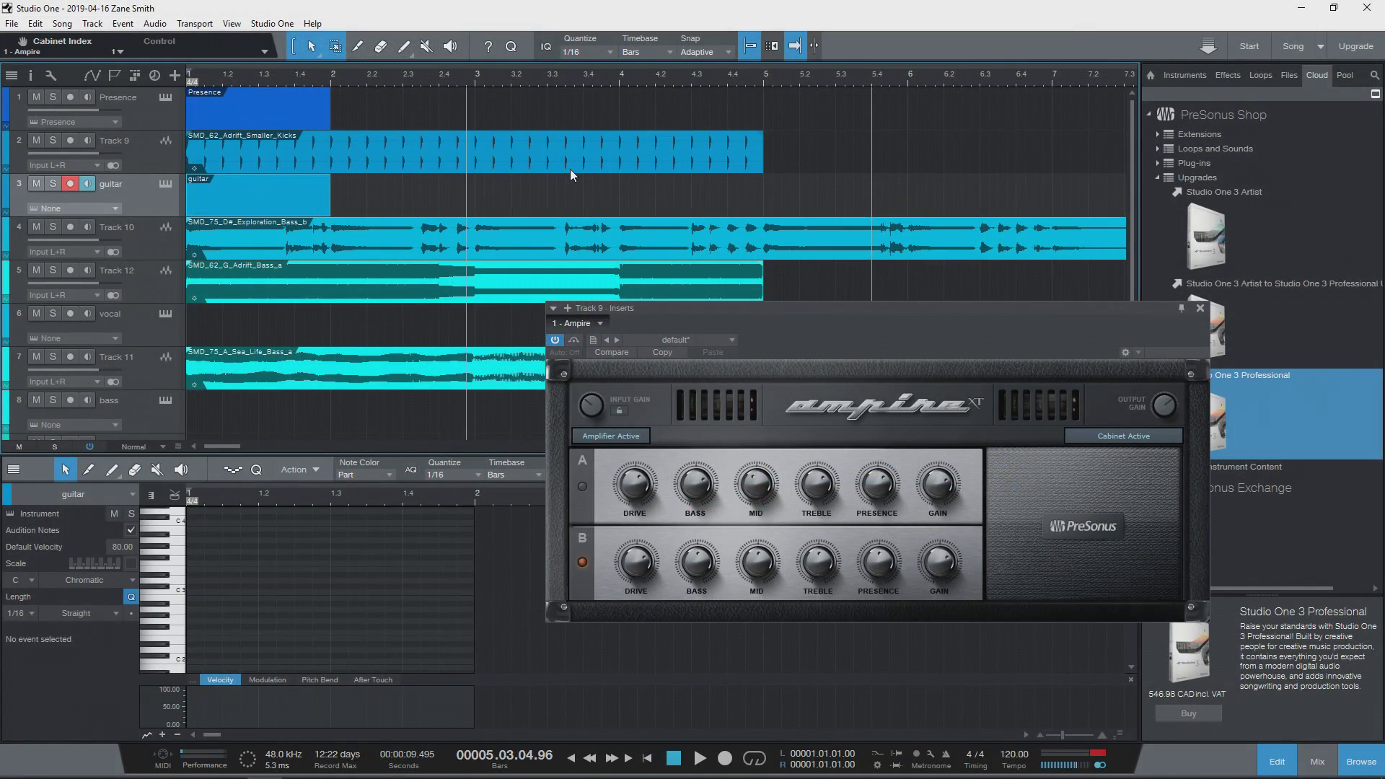
Move the playhead to bar 5, then back to bar 1, and start song playback
click(855, 78)
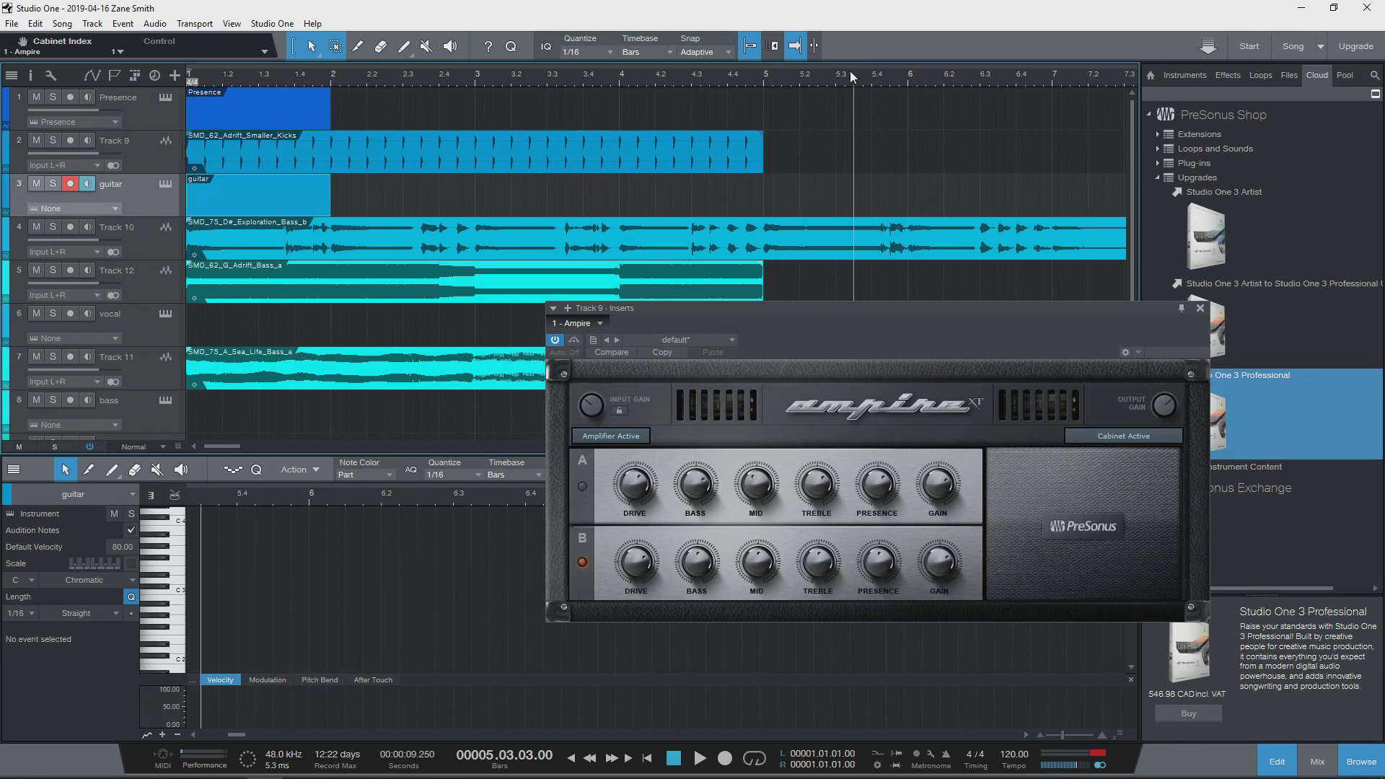
click(206, 78)
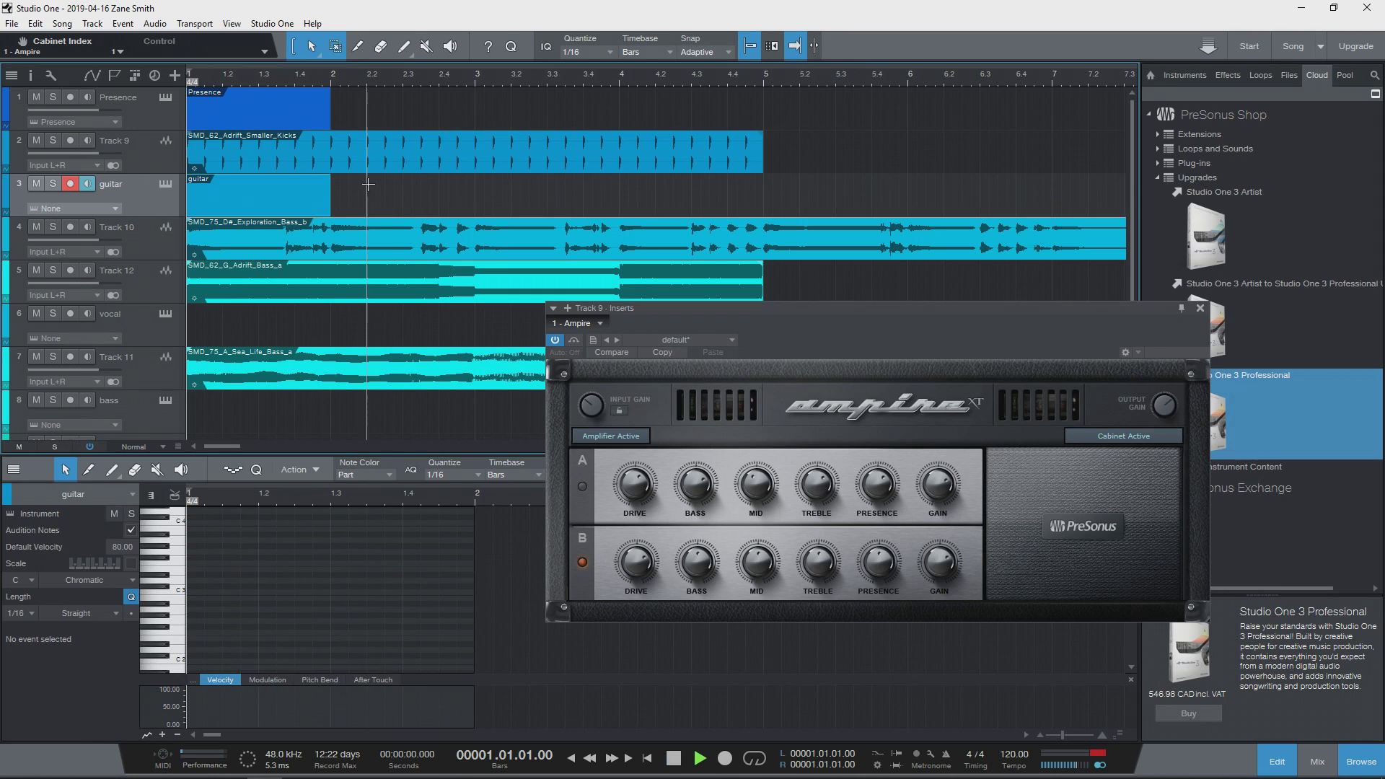
key(space)
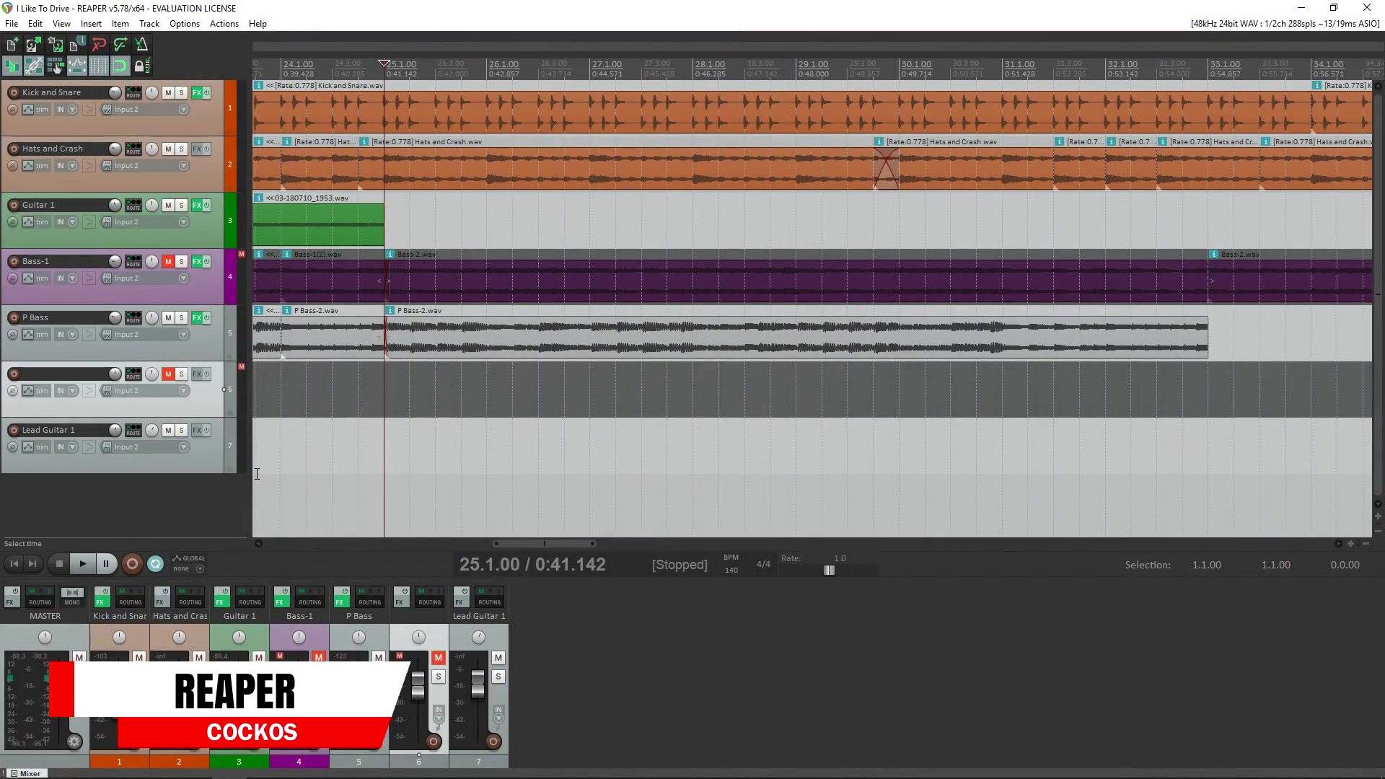
Start playback from near bar 24, then jump back to around bar 2
click(257, 473)
scroll(309, 479, down, 5)
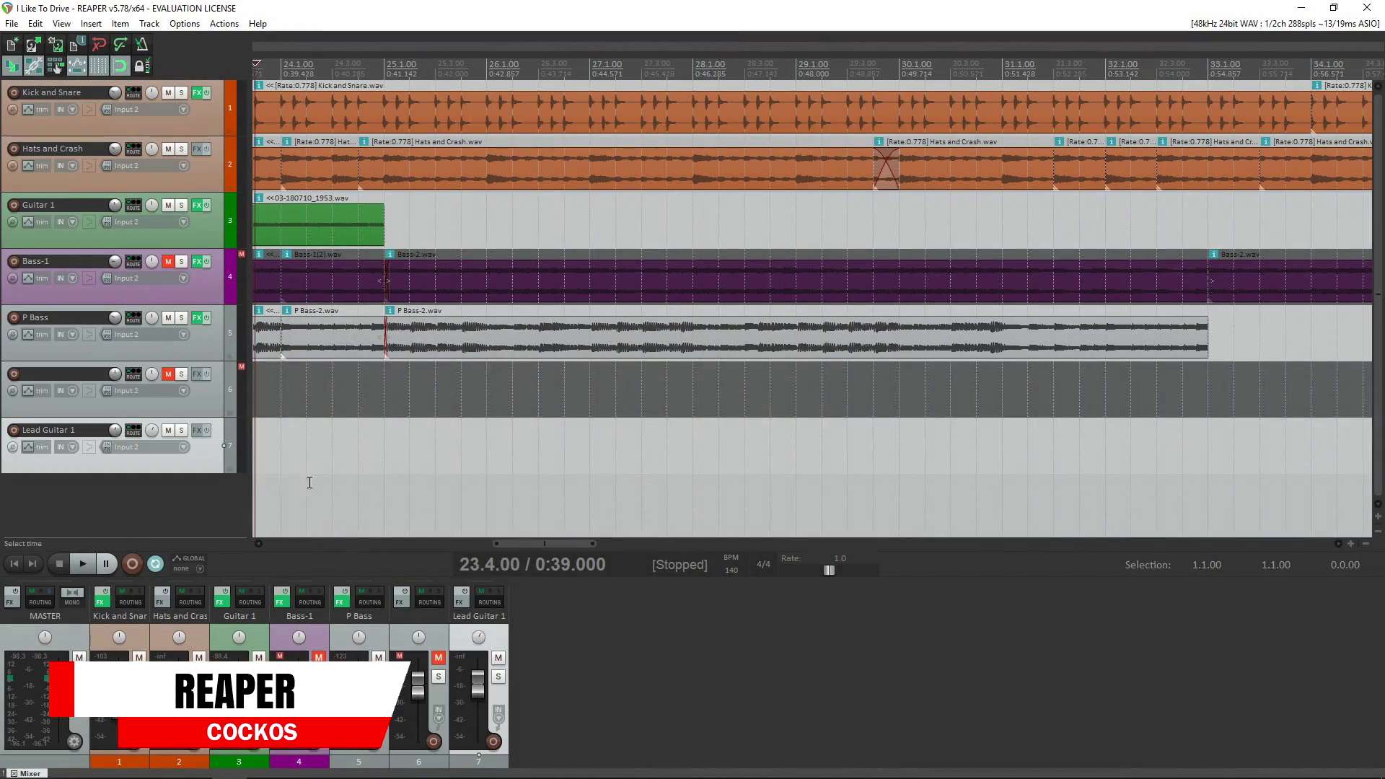
key(space)
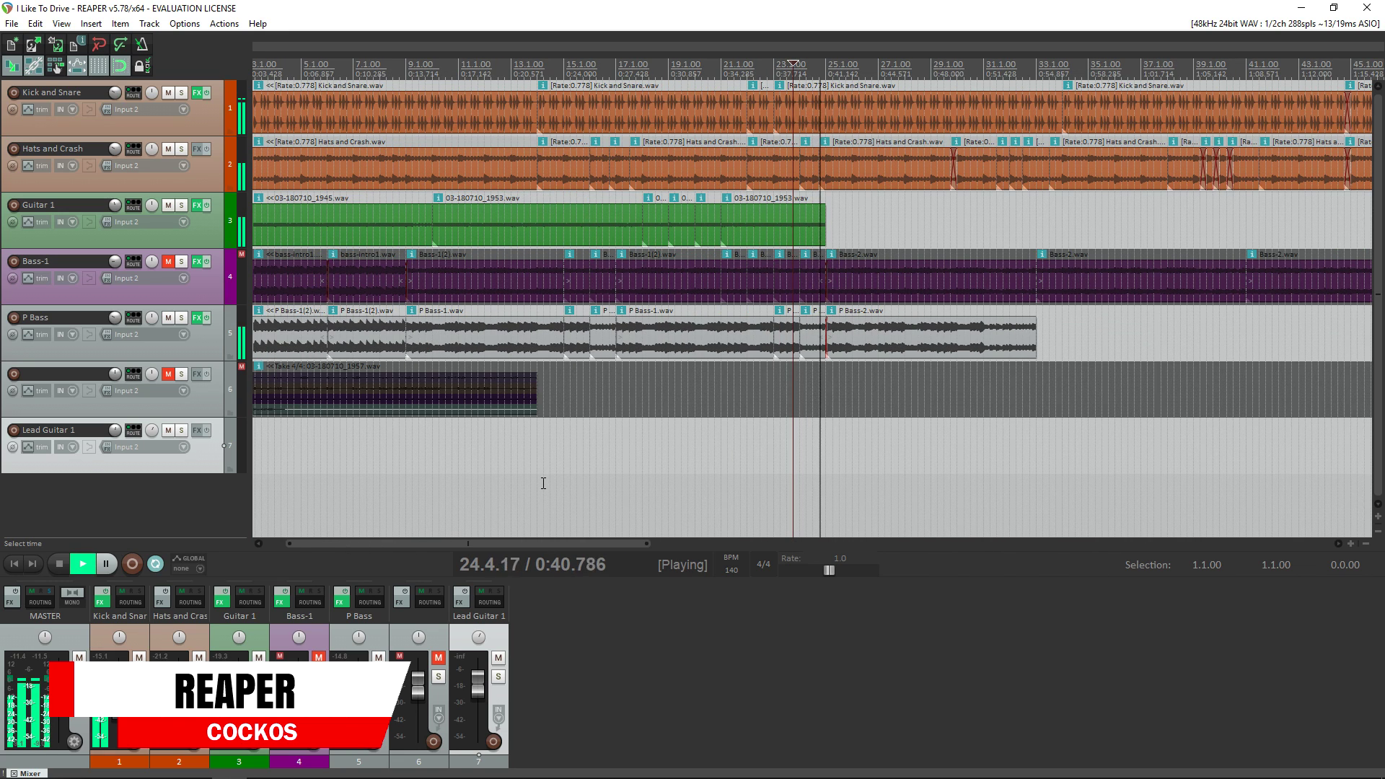
scroll(303, 482, down, 2)
scroll(255, 488, down, 2)
click(271, 480)
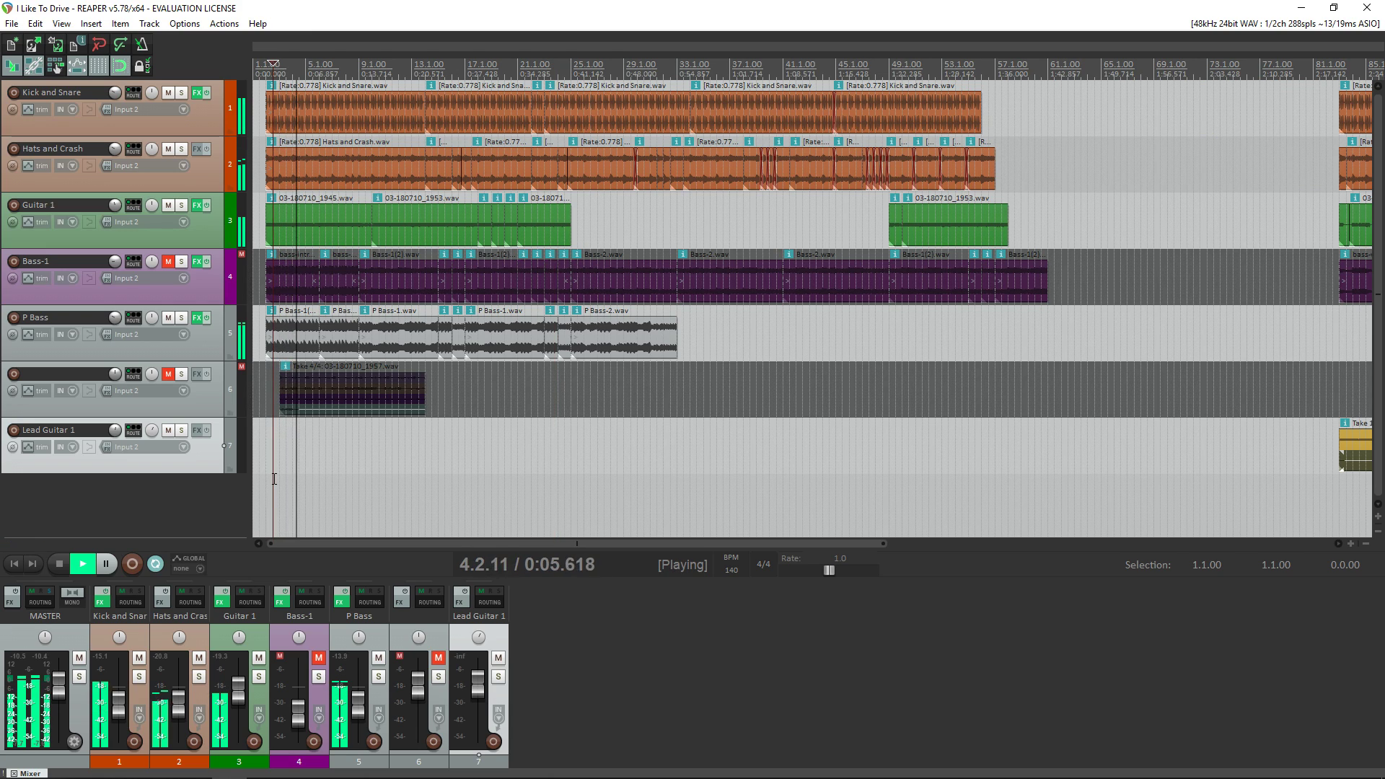
scroll(437, 484, up, 3)
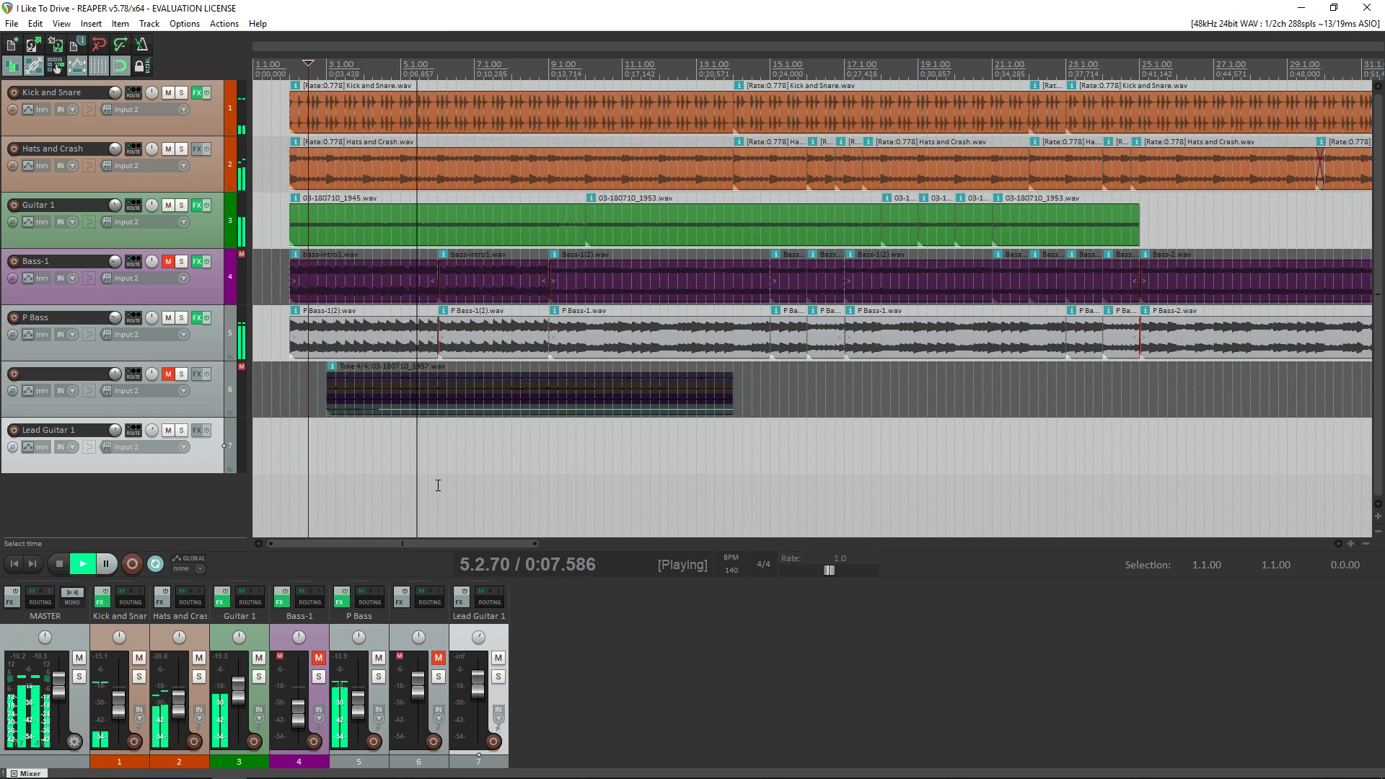
scroll(437, 485, down, 2)
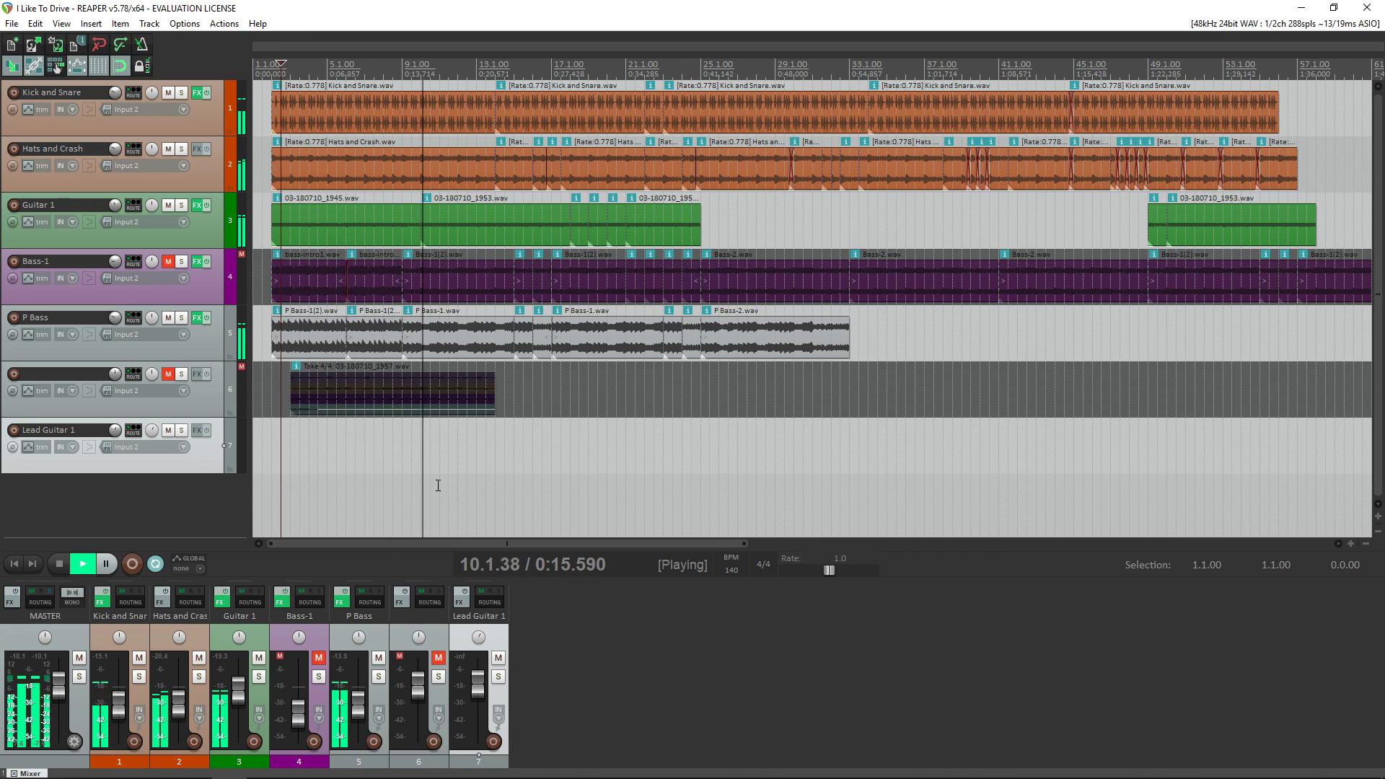
scroll(437, 485, up, 2)
scroll(437, 485, up, 1)
scroll(438, 485, down, 3)
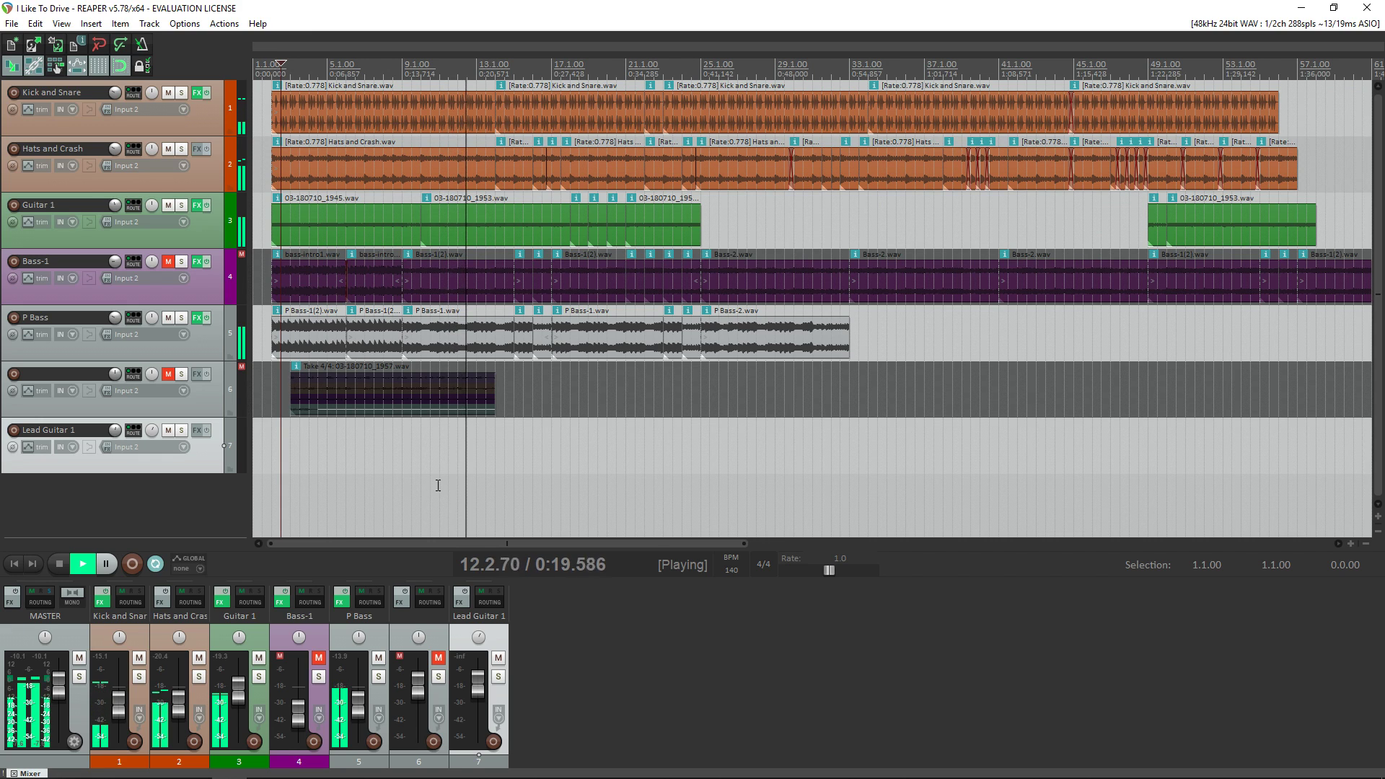
scroll(437, 485, down, 2)
scroll(437, 485, down, 3)
scroll(437, 484, up, 3)
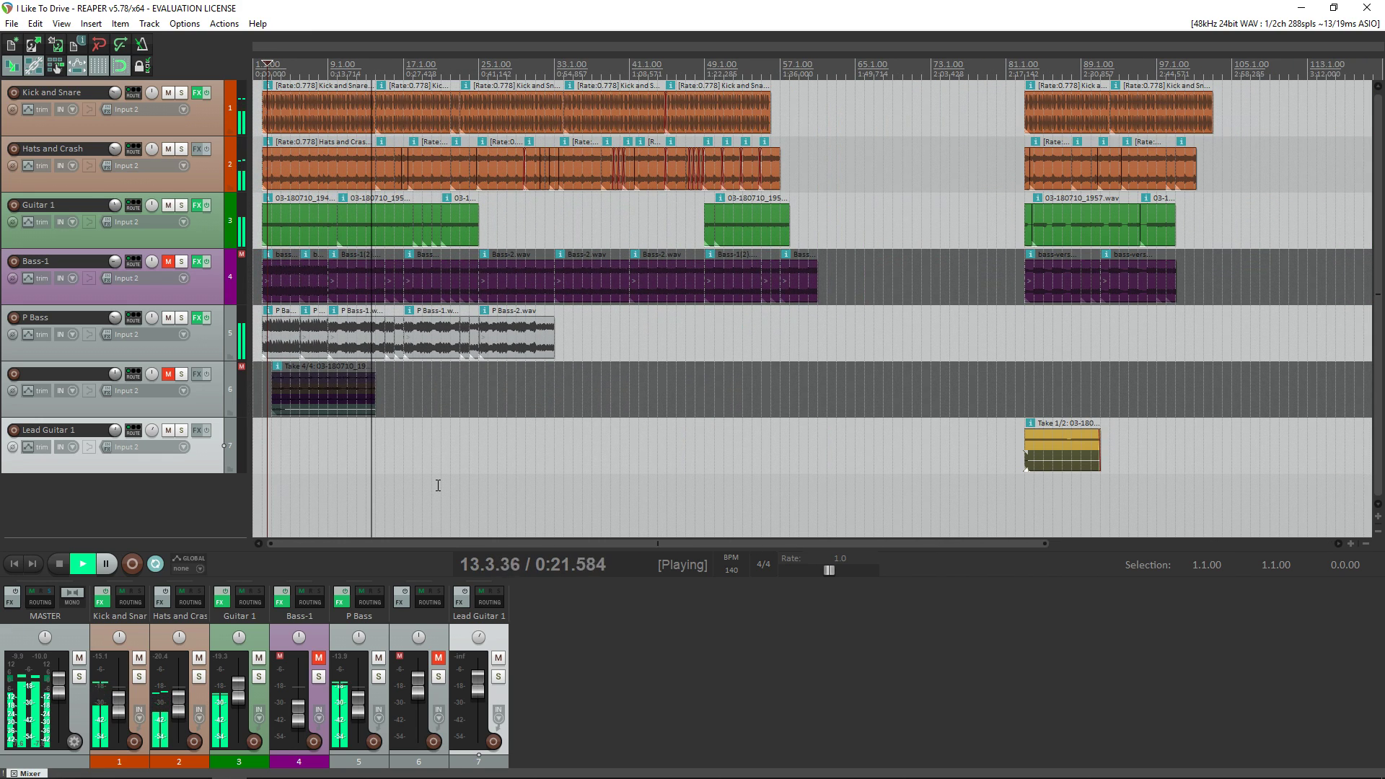
scroll(437, 485, up, 2)
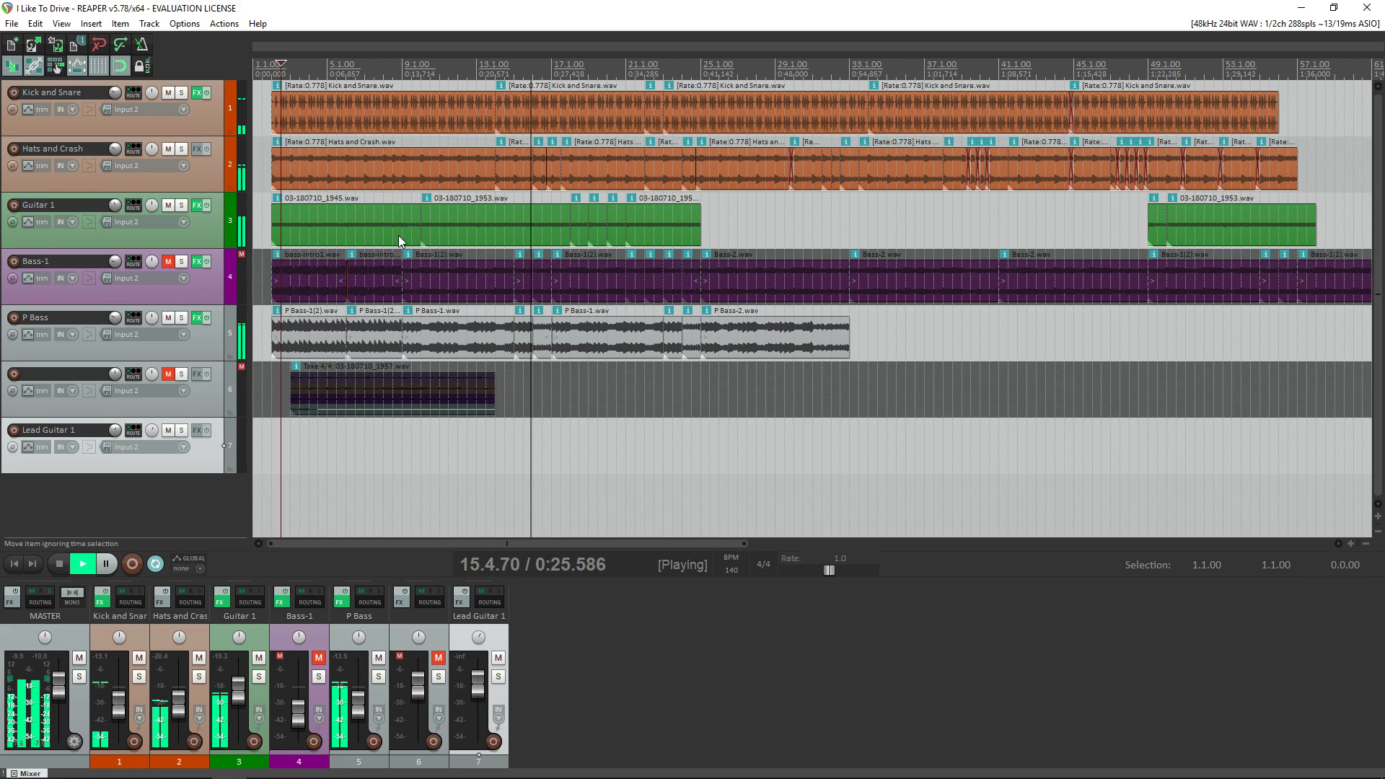
Draw C#4, D4 and two short bass notes in Reaper's MIDI take, then maximize the editor
click(61, 23)
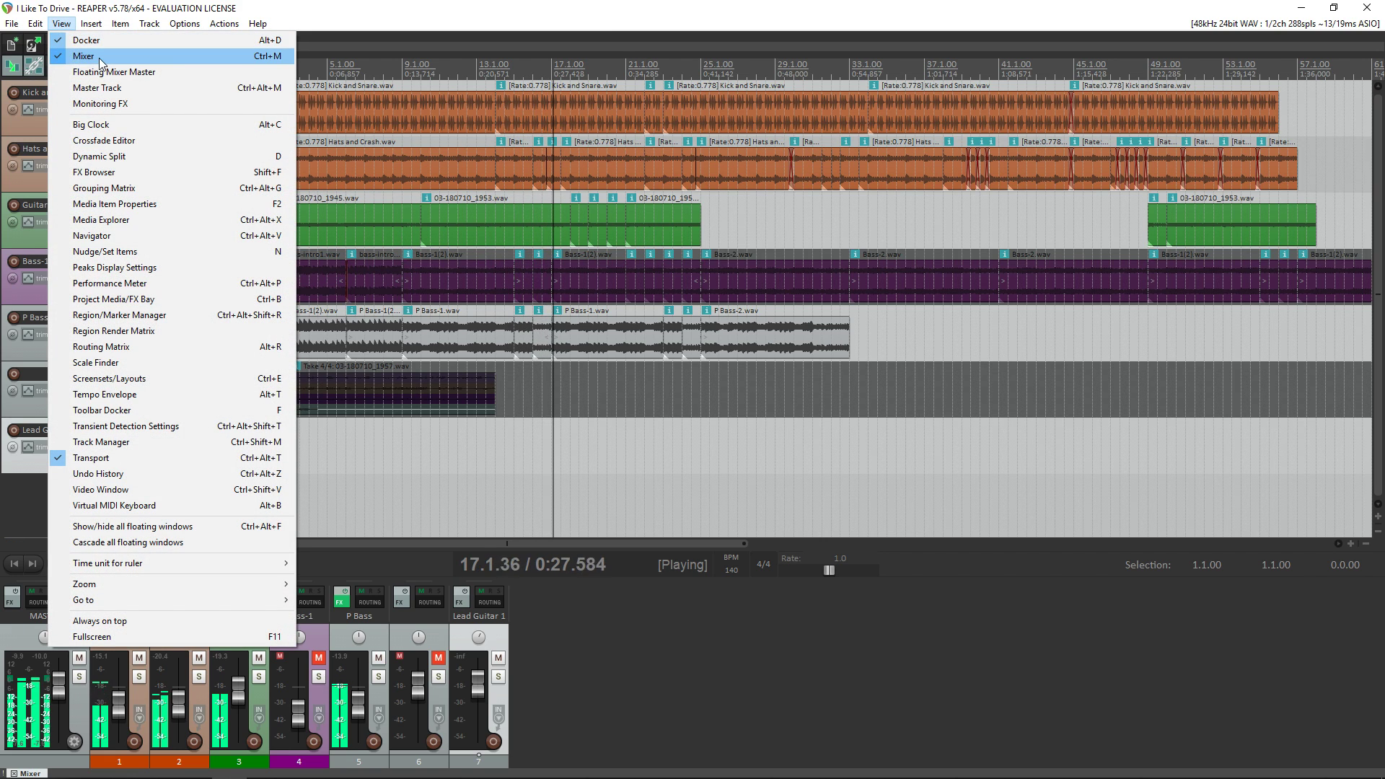
key(Escape)
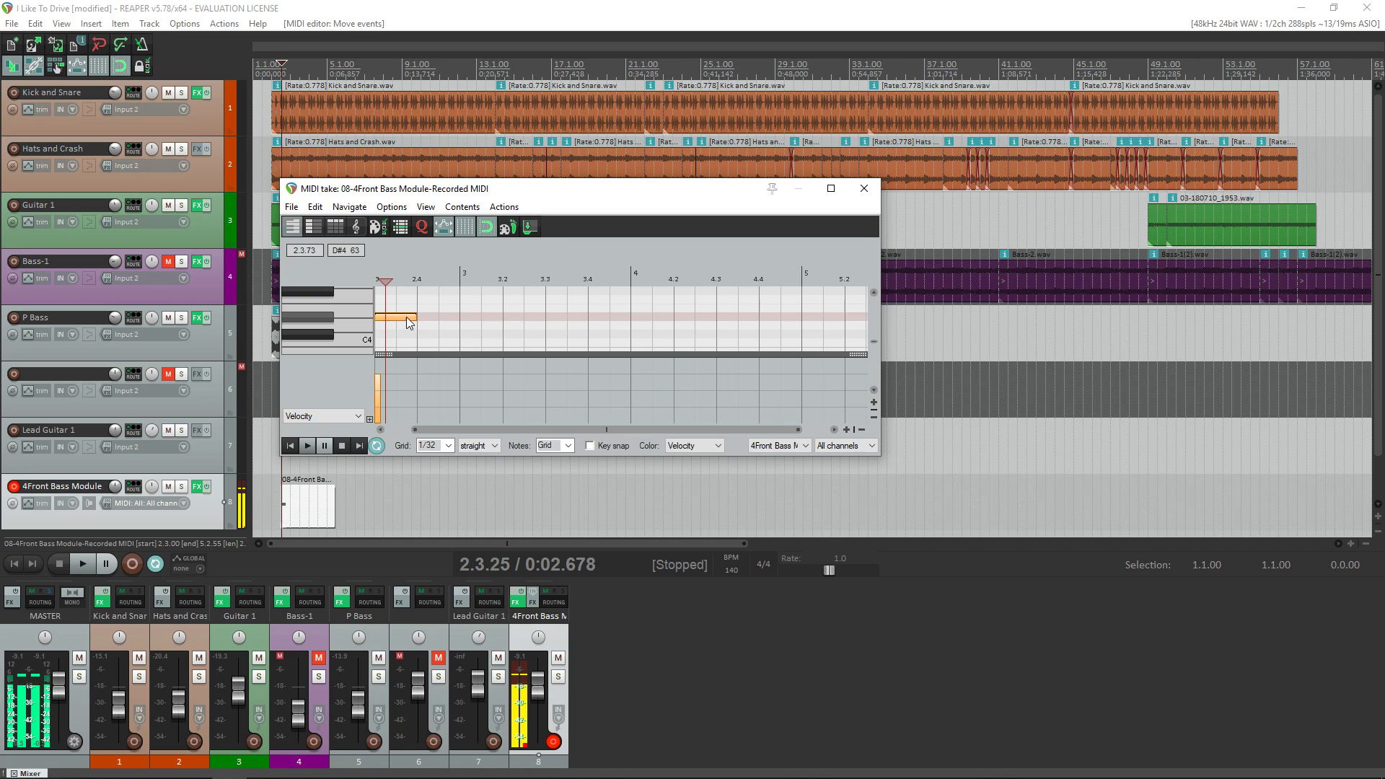
drag(421, 335, 438, 334)
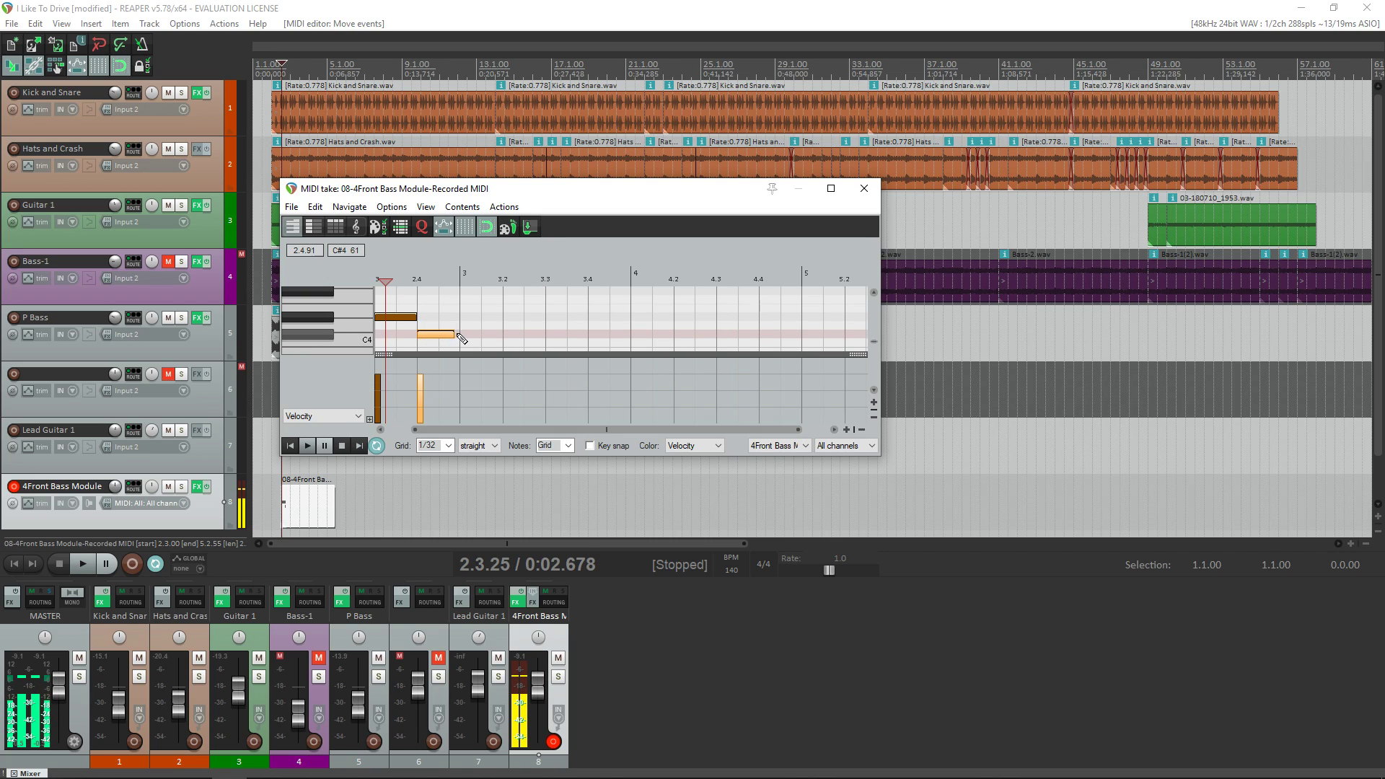
click(510, 320)
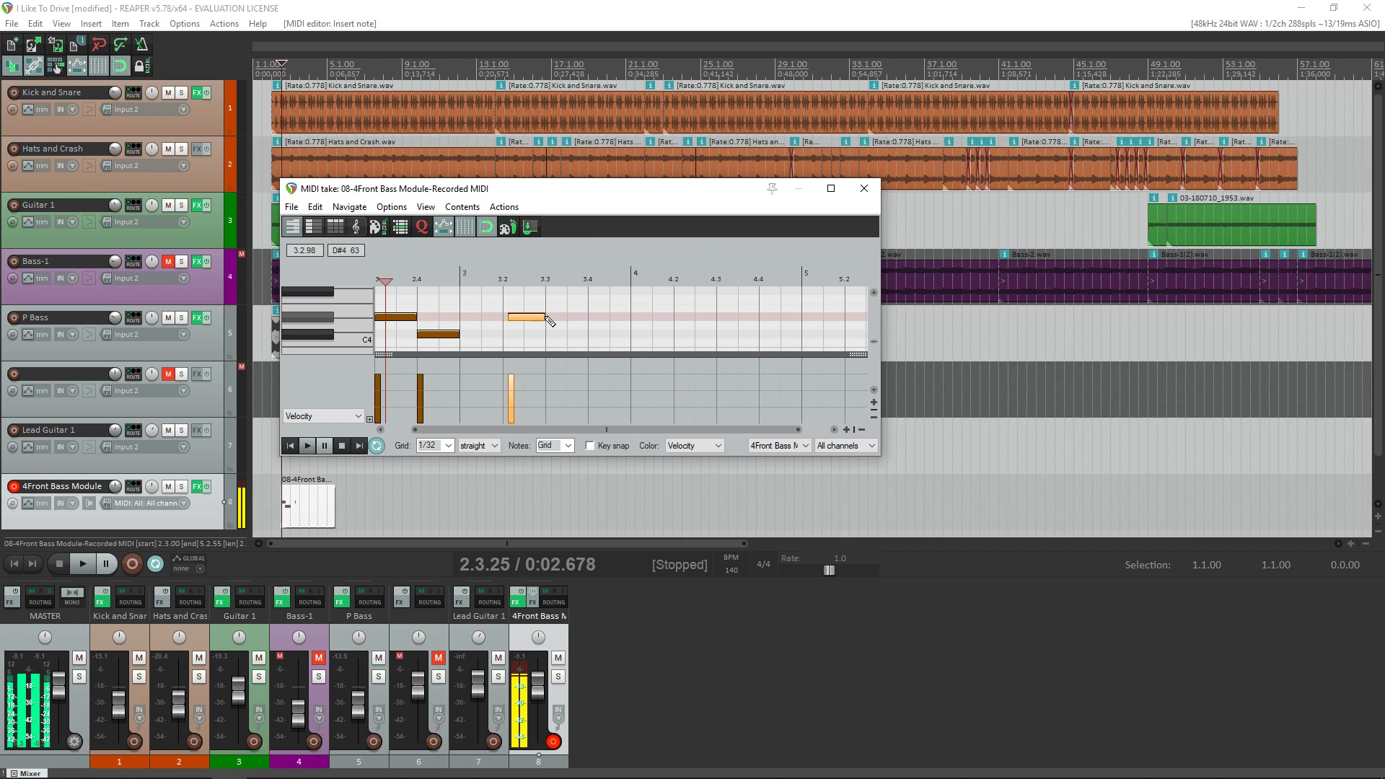
drag(613, 310, 667, 310)
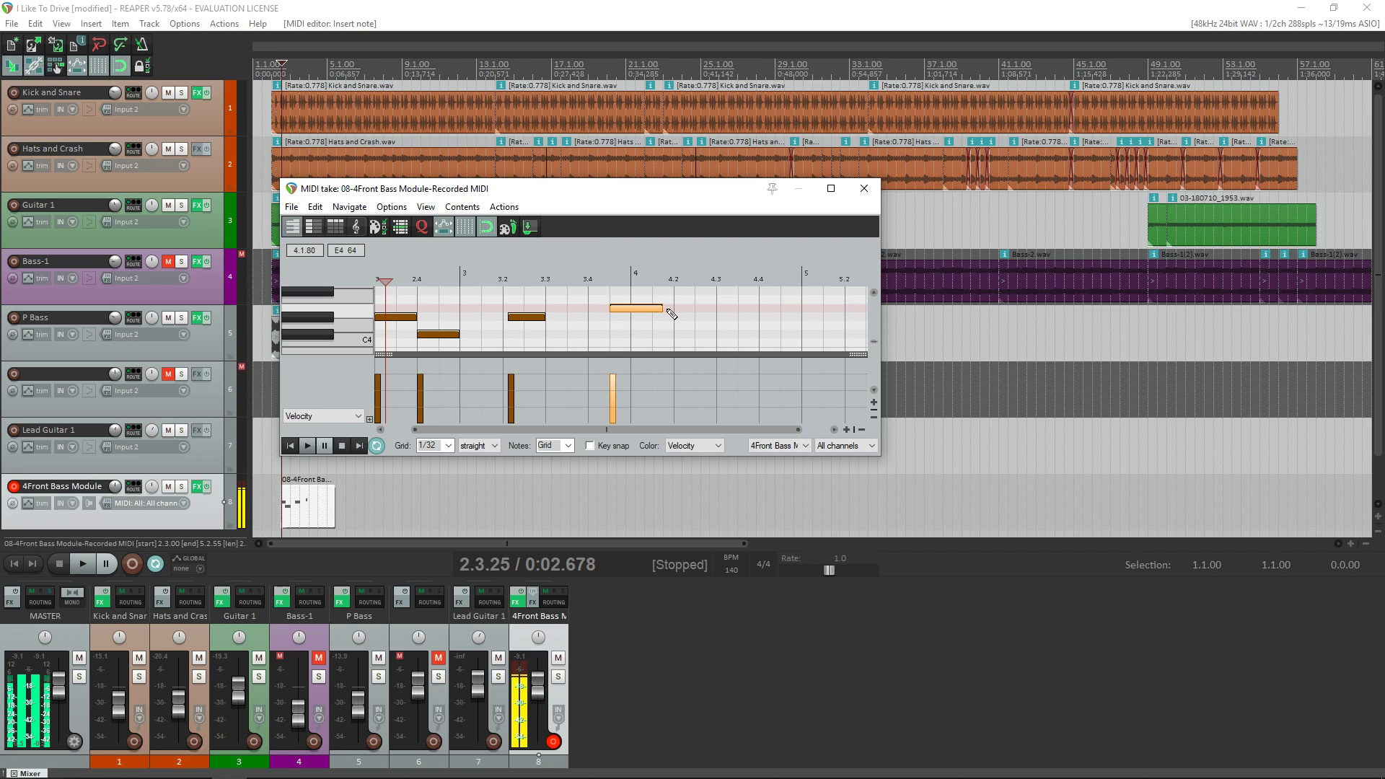
click(676, 350)
click(829, 188)
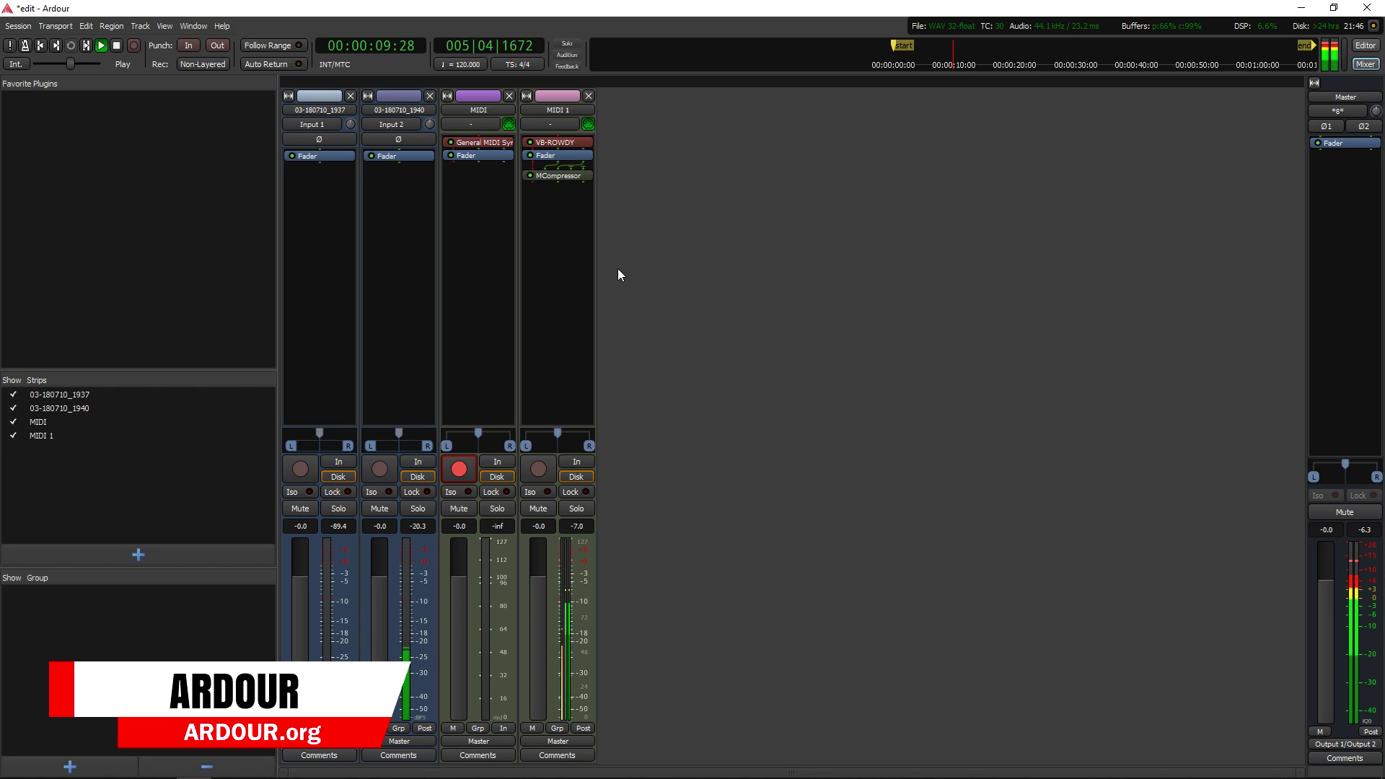
In Ardour's Editor, view MIDI 1's VB-ROWDY bass instrument, then close it
key(alt+e)
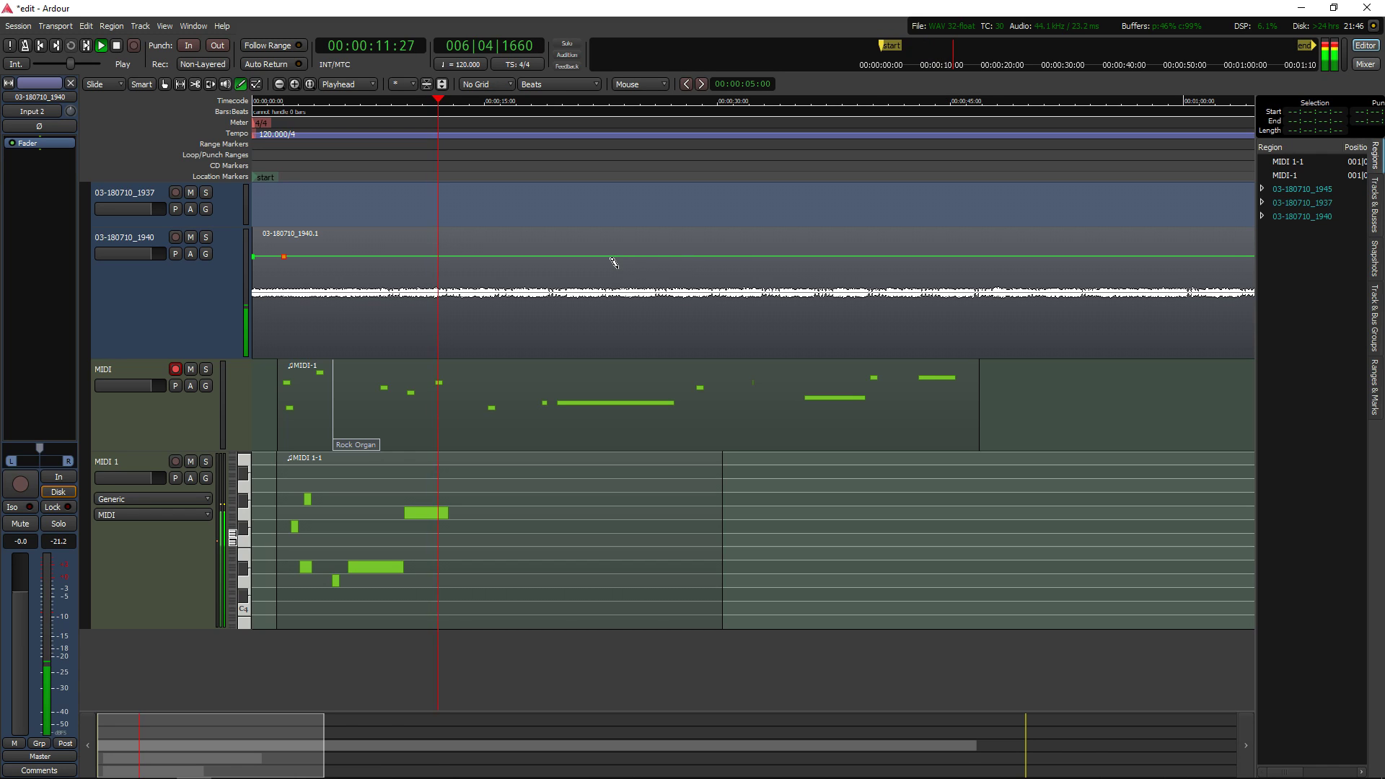
click(125, 555)
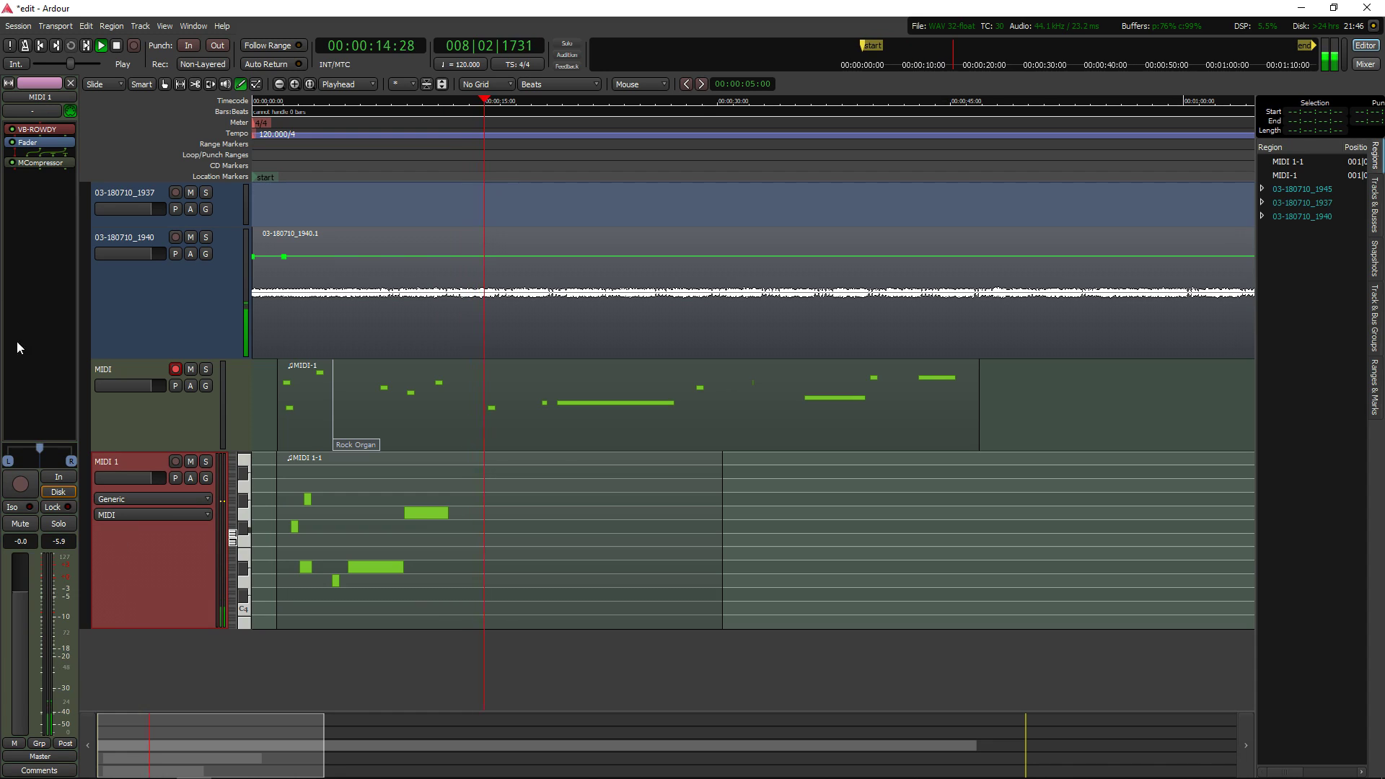
double_click(31, 131)
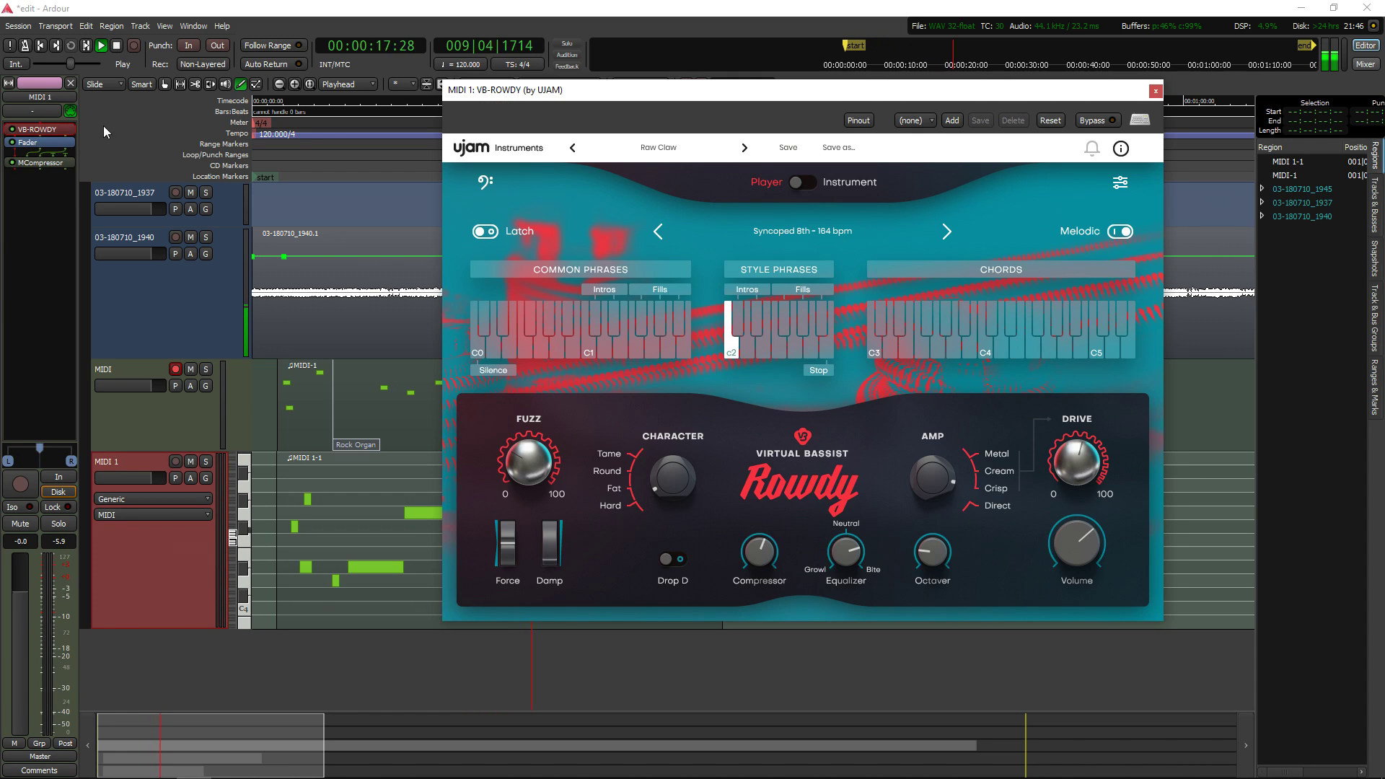
click(1155, 93)
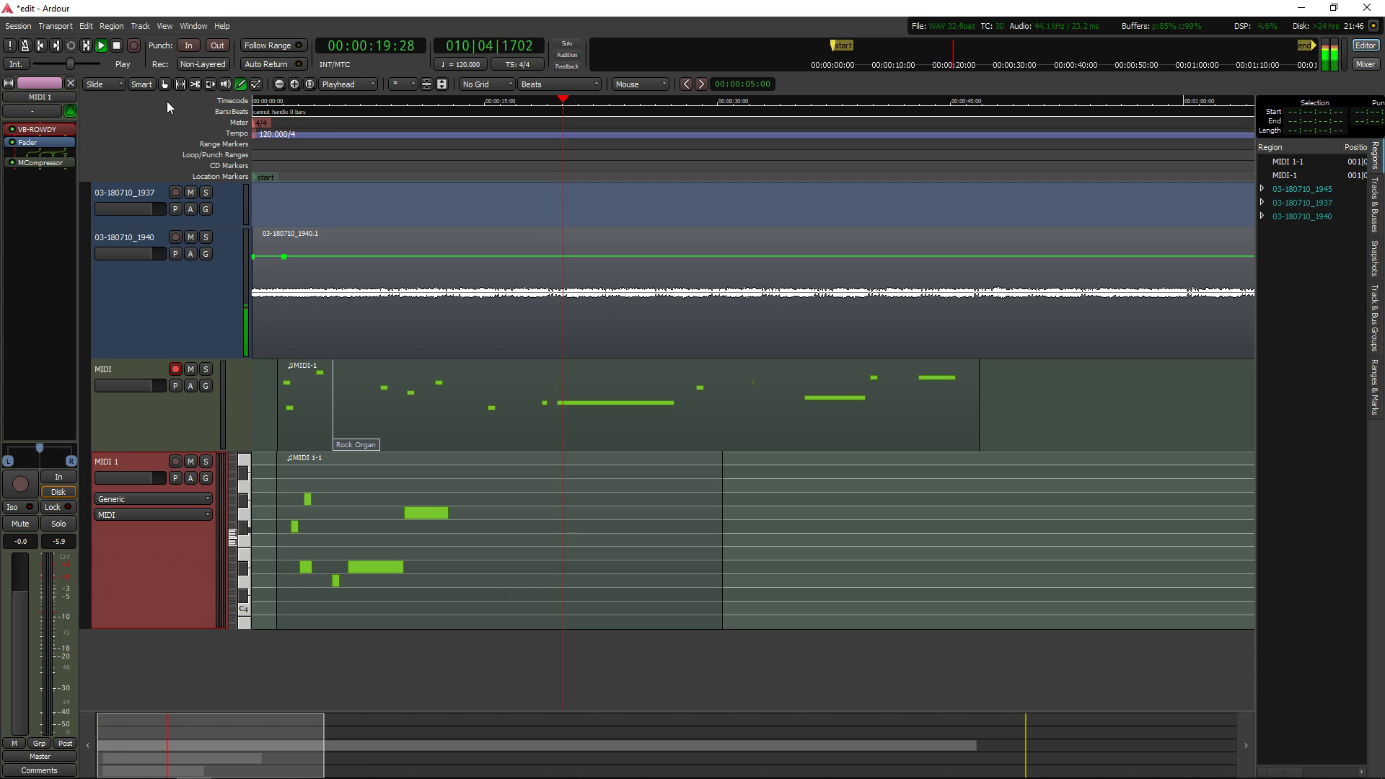
Inspect the General MIDI Synth on the MIDI track, then close its window
click(154, 418)
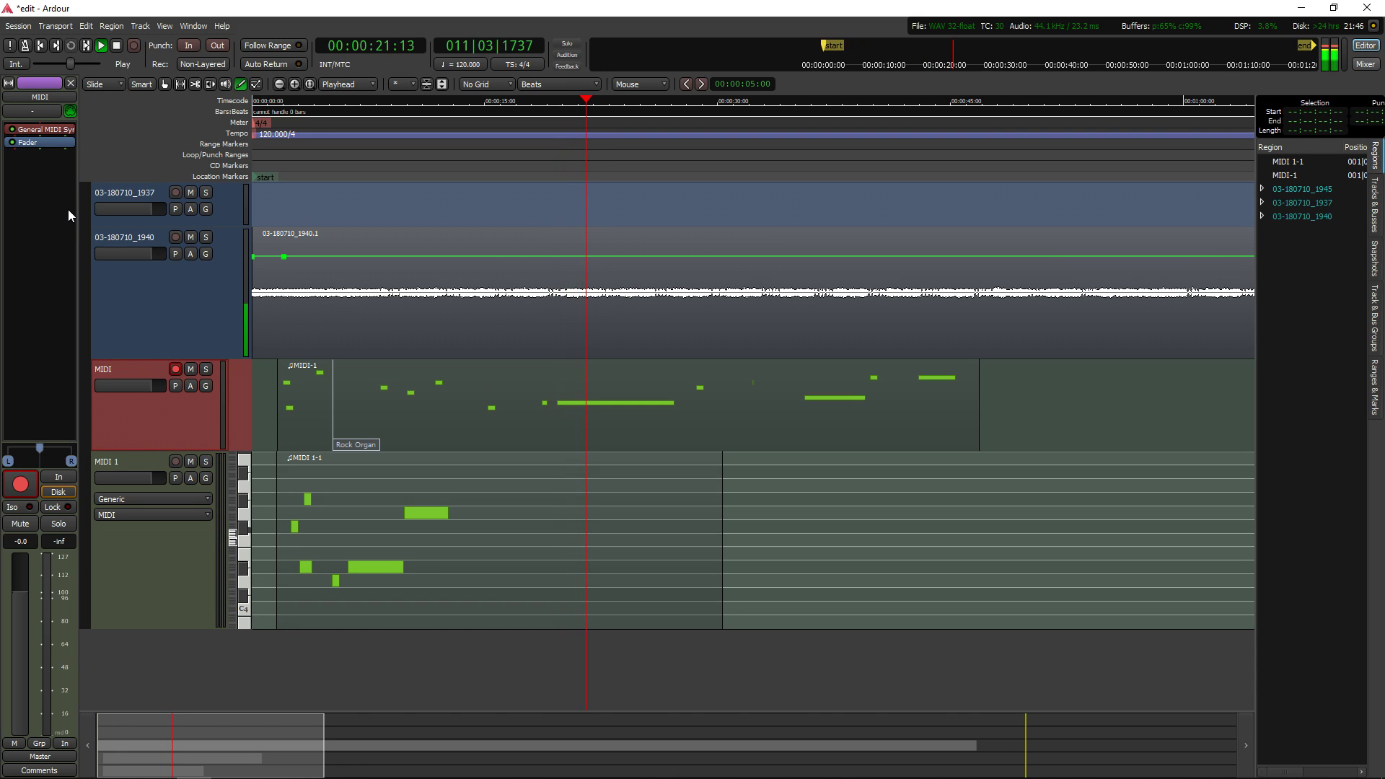
double_click(59, 129)
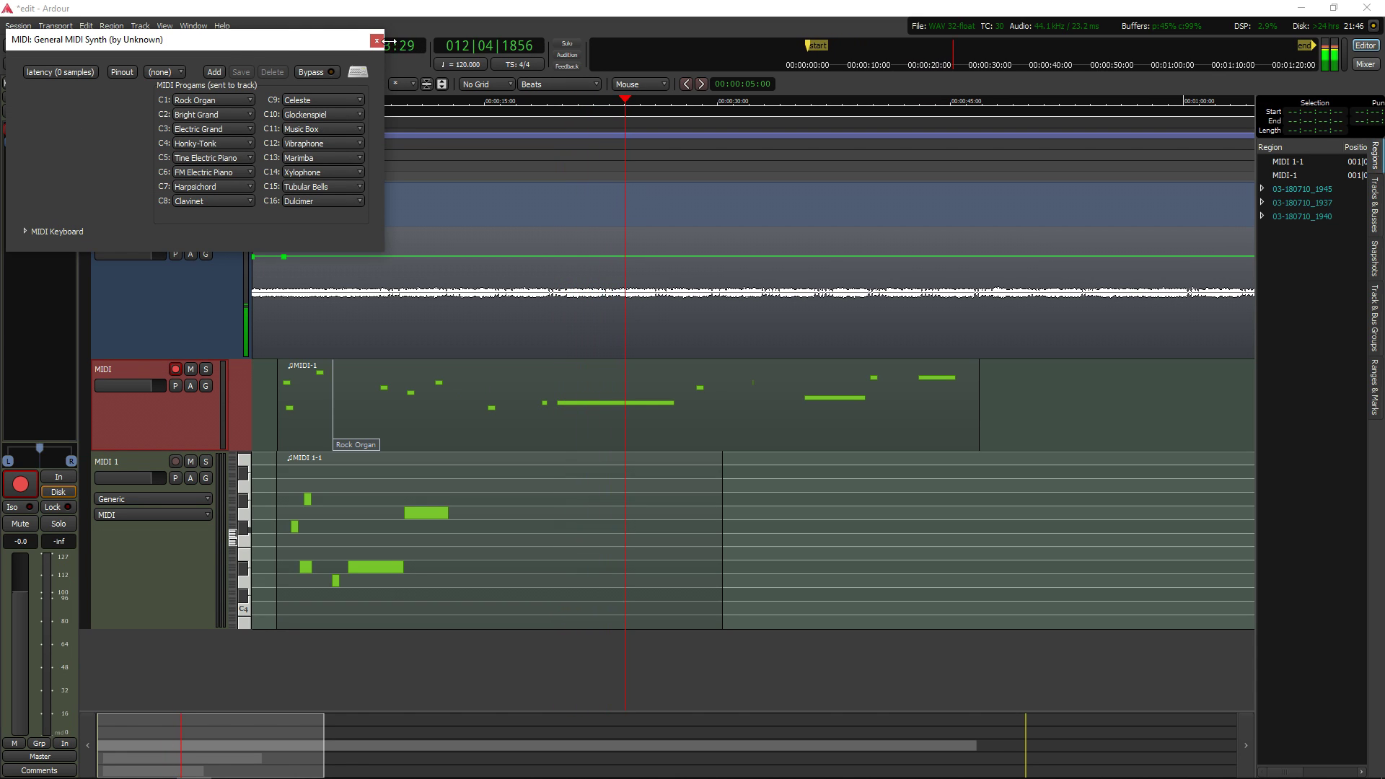
click(375, 39)
Add the Dyno-Mite dynamics plugin after the General MIDI Synth, then return to the Mixer
right_click(31, 200)
mouse_move(67, 206)
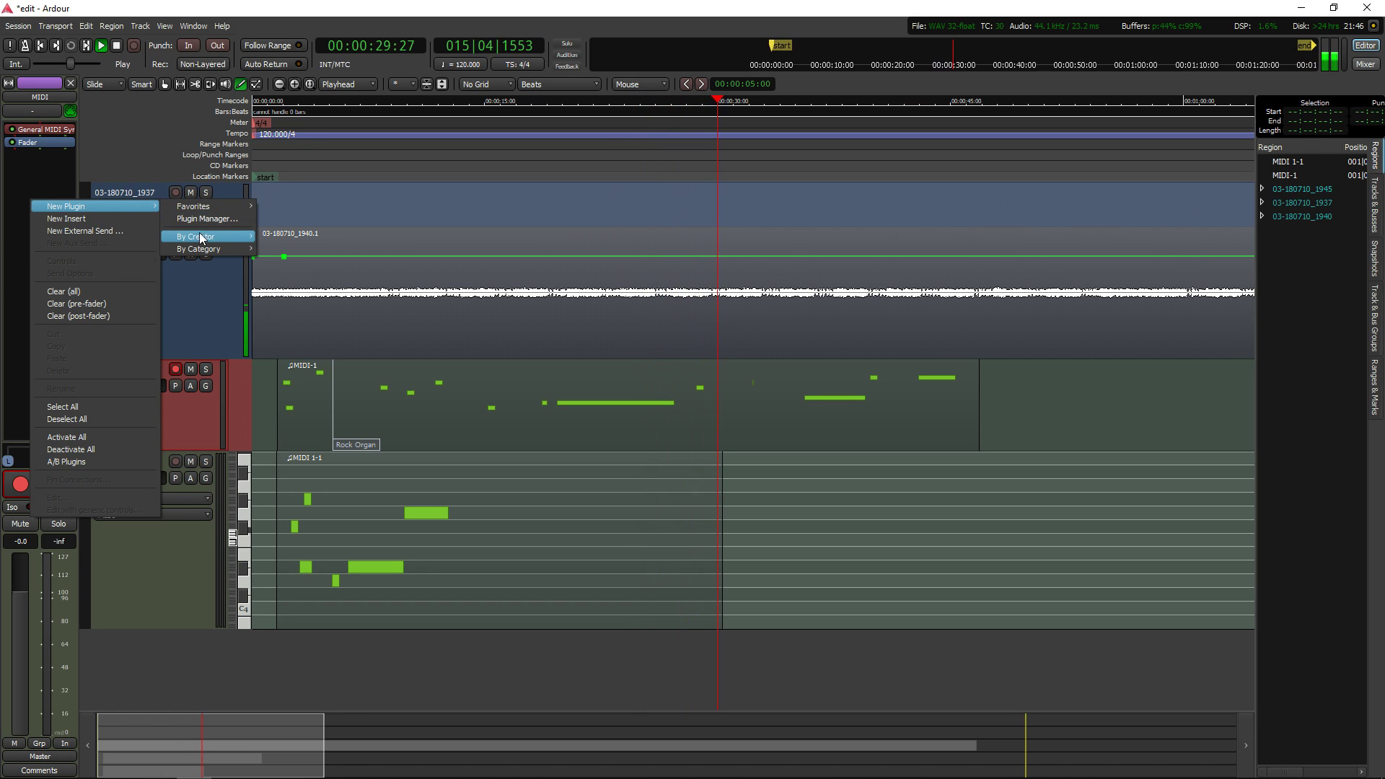
mouse_move(200, 250)
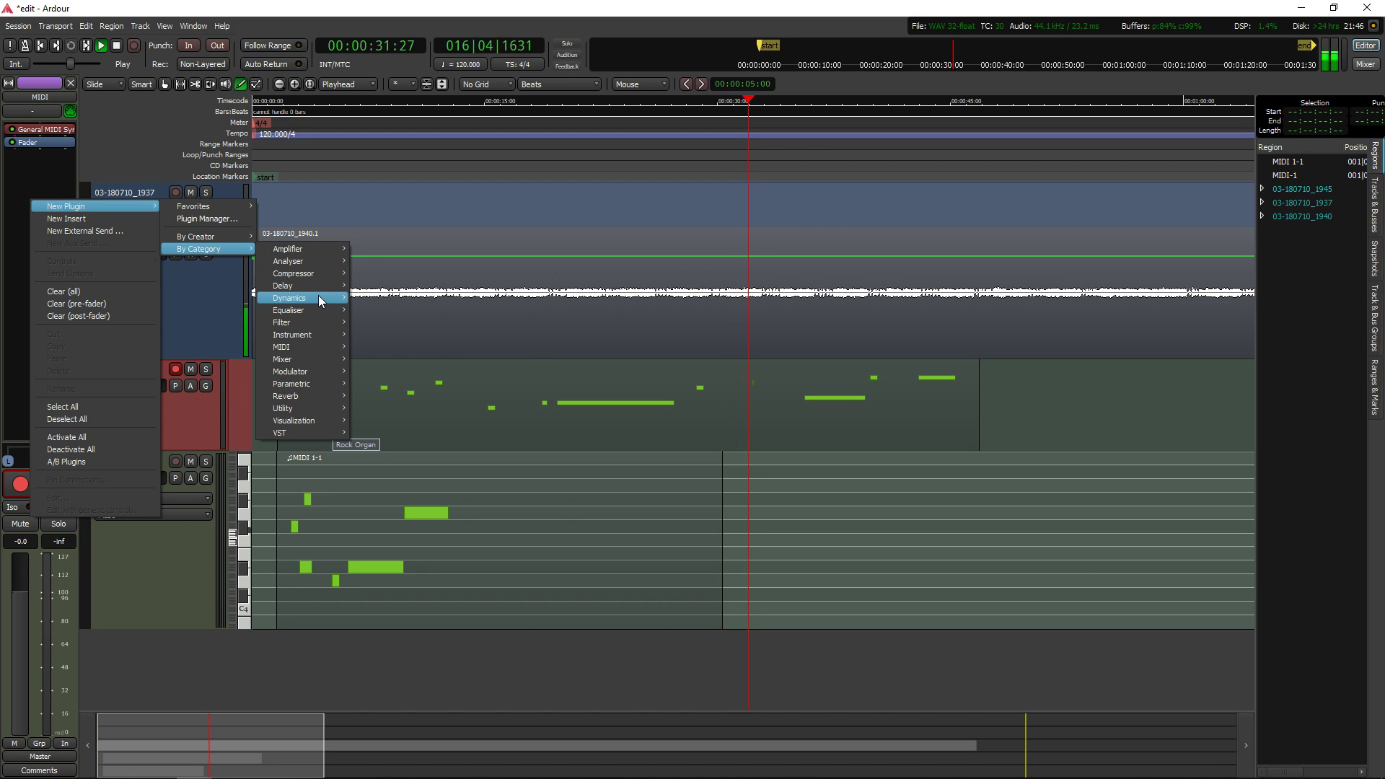
mouse_move(289, 297)
click(400, 298)
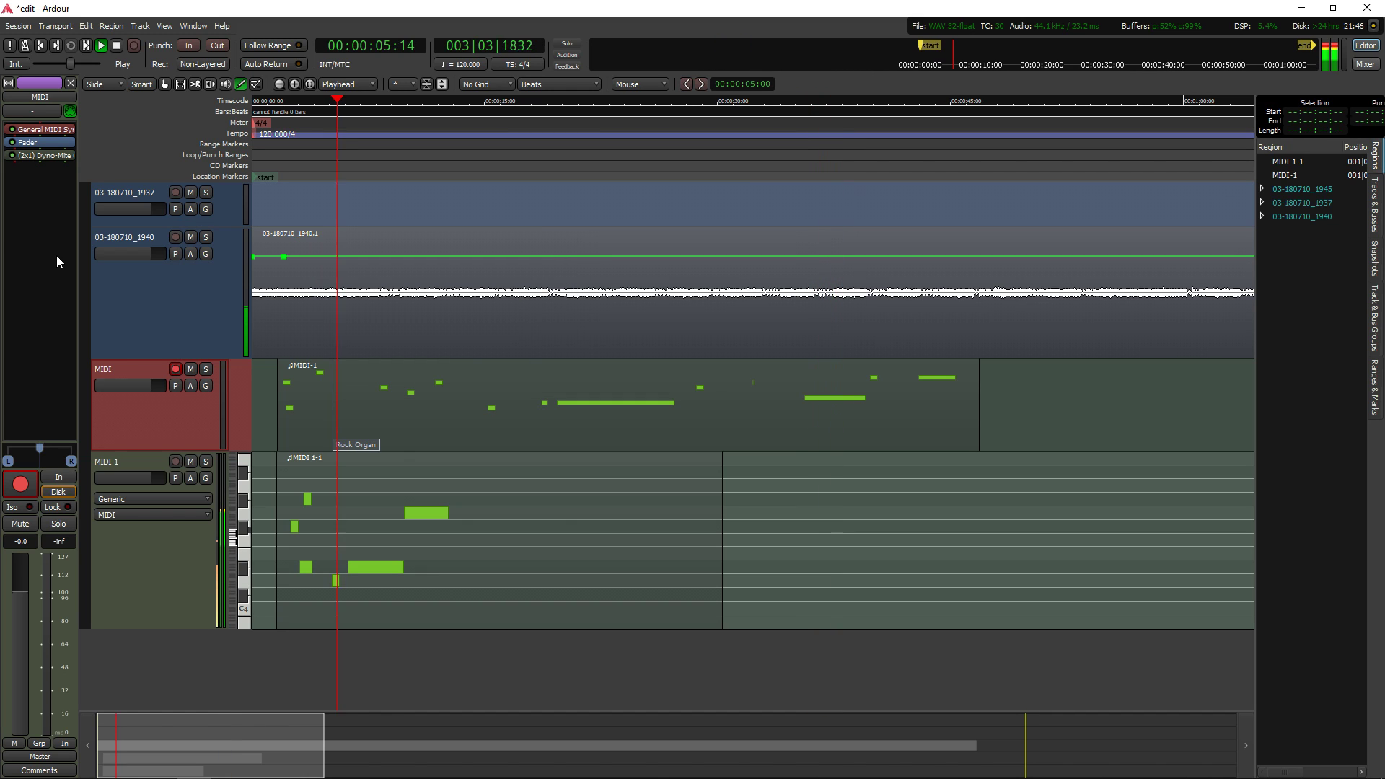
key(alt+m)
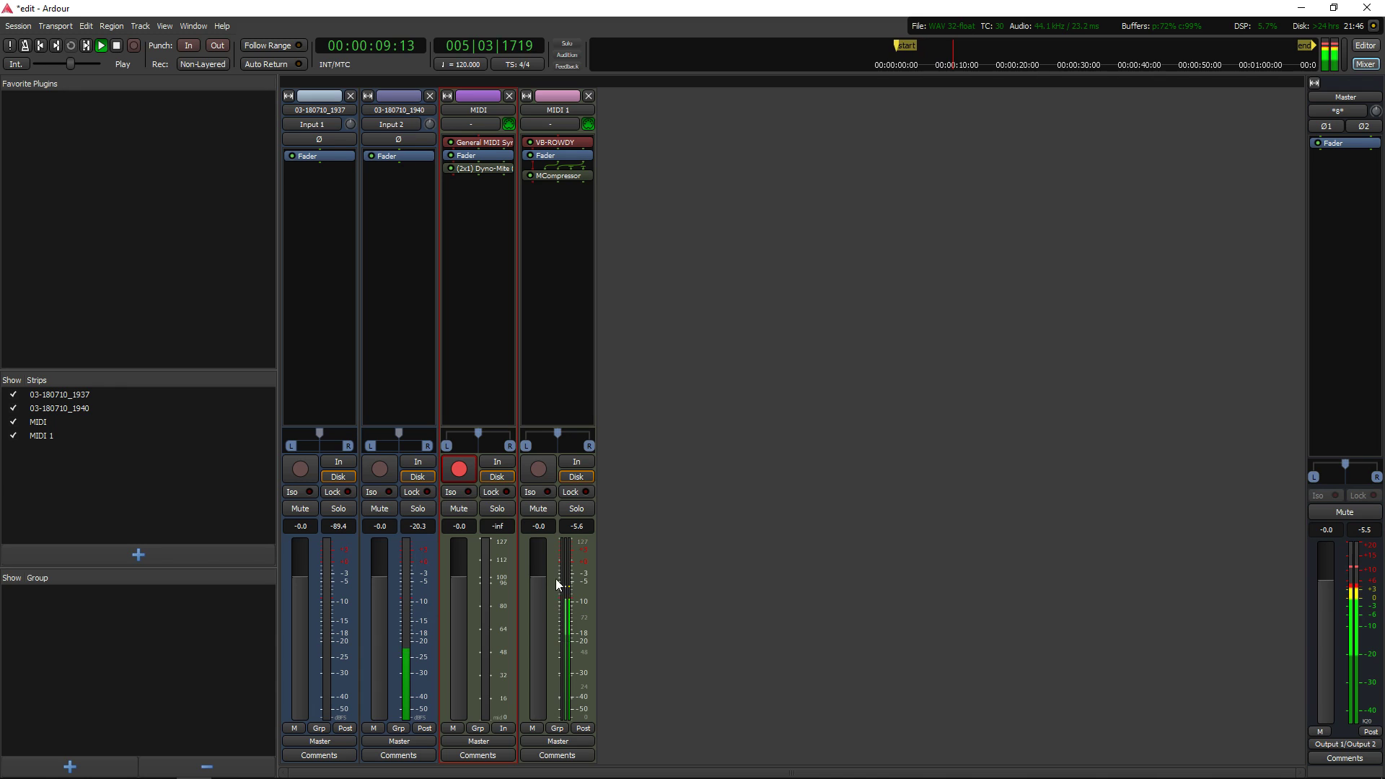
scroll(539, 613, down, 1)
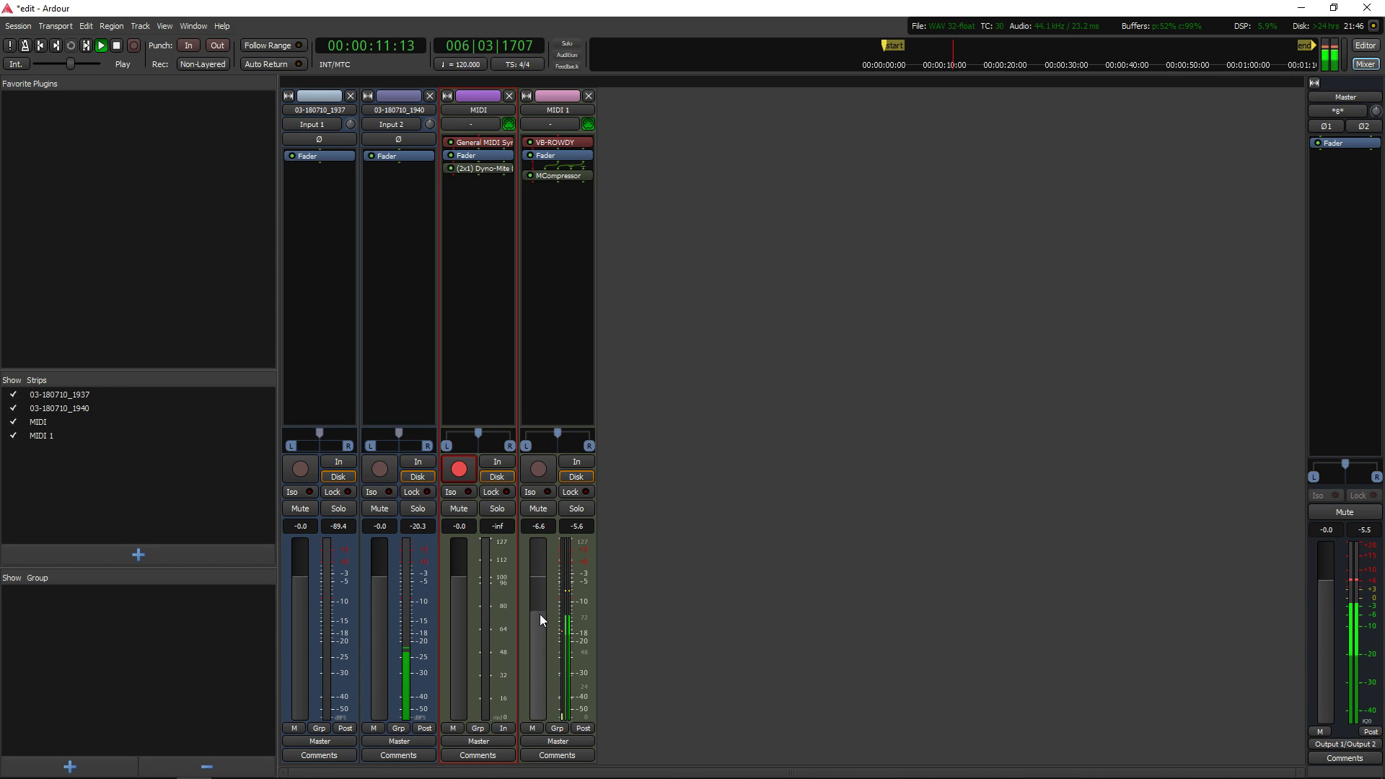
scroll(379, 602, down, 1)
Drag track 03-180710_1940's fader down to lower its volume
drag(379, 595, 377, 611)
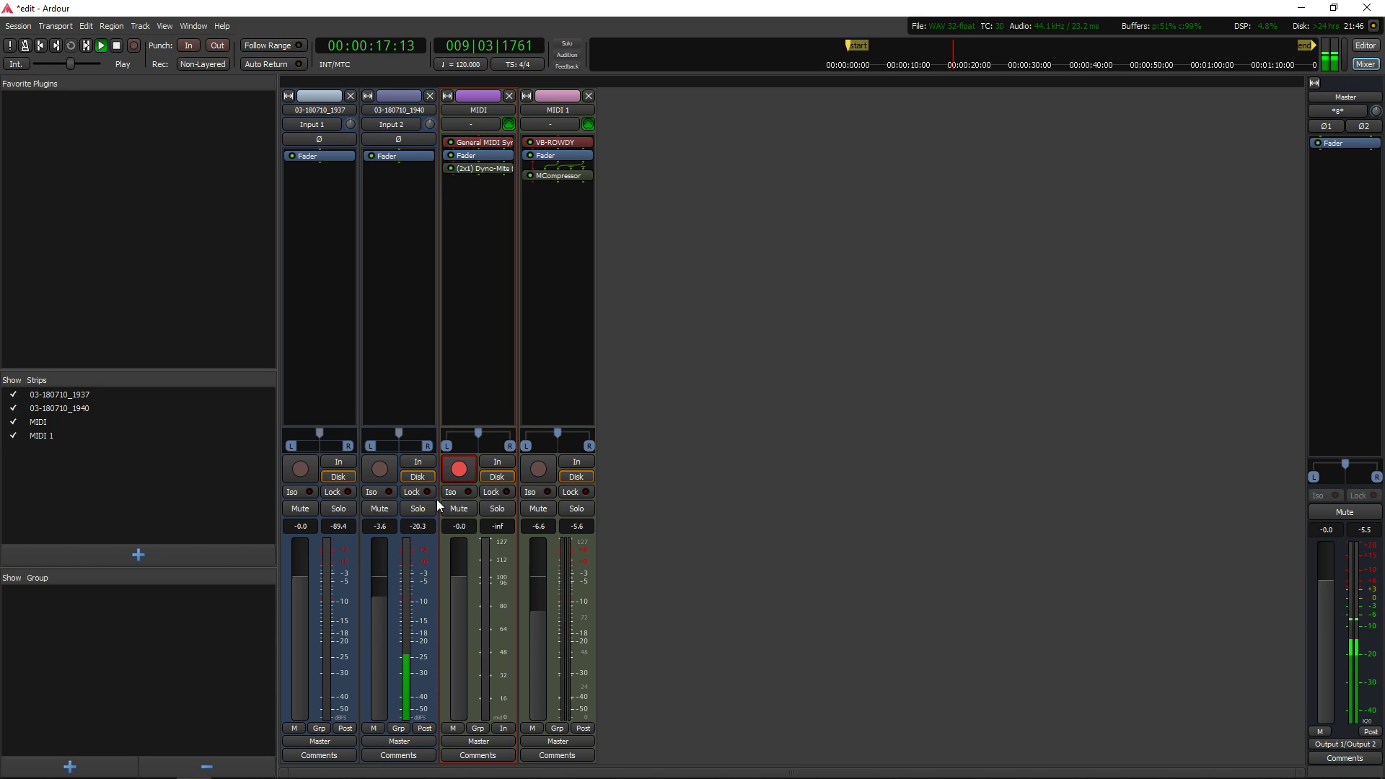
scroll(377, 614, up, 3)
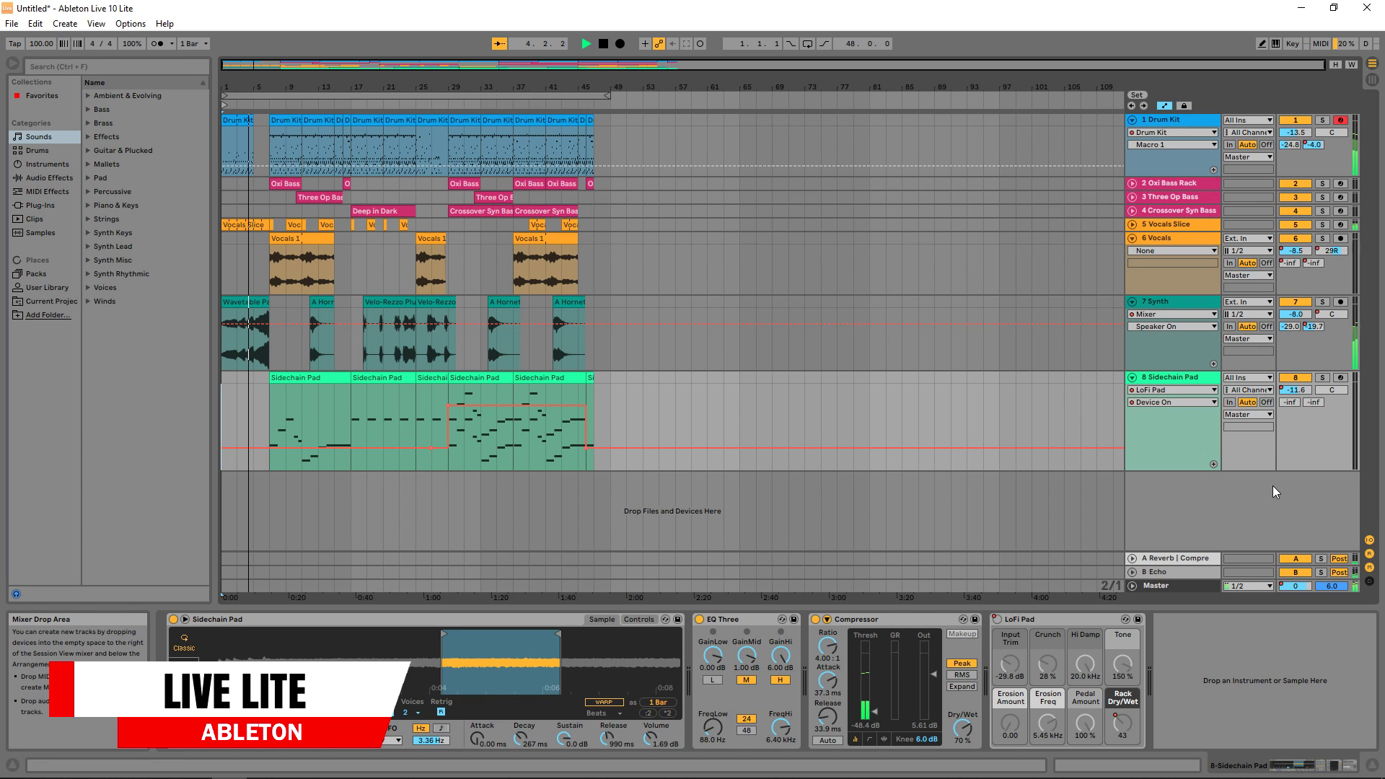
Browse the track devices and sweep the Drum Kit's Auto Filter frequency and resonance
click(1182, 431)
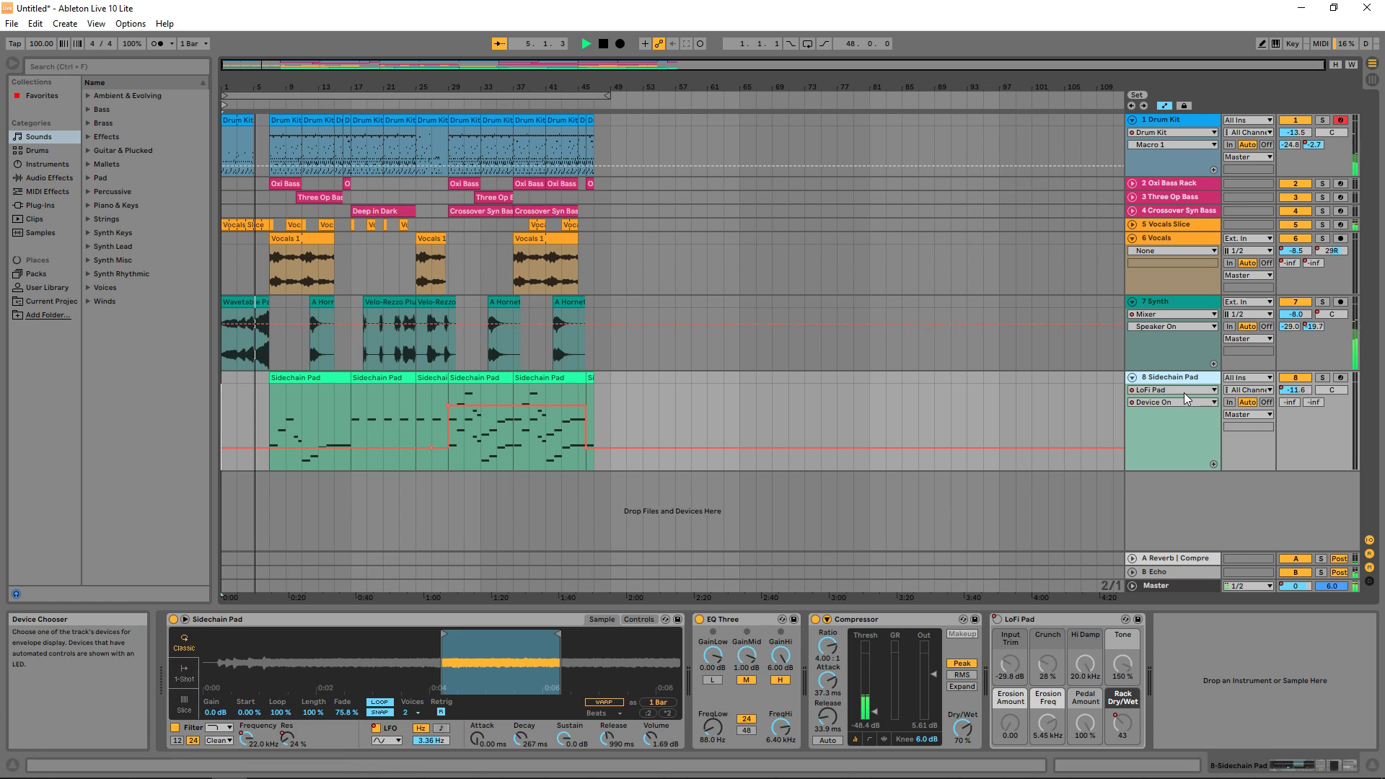
click(1182, 351)
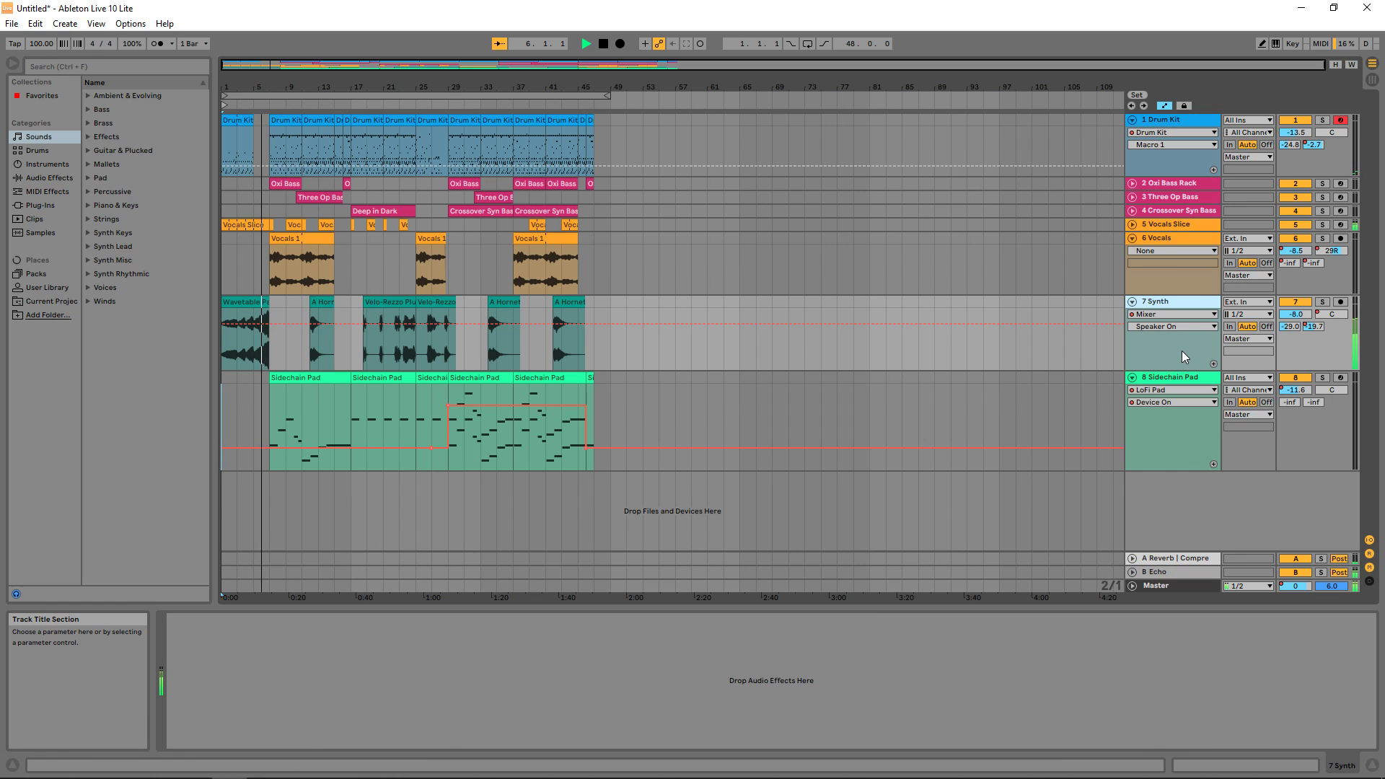
click(1167, 280)
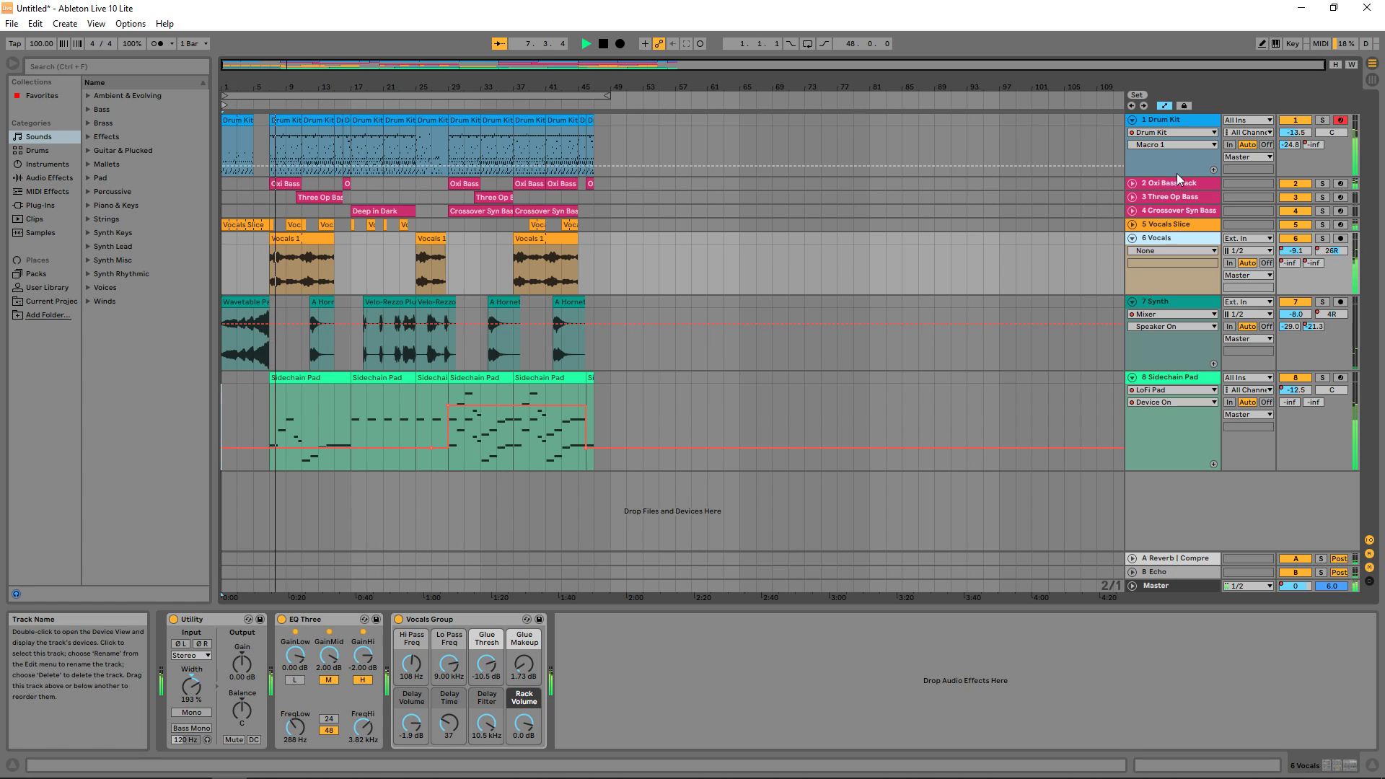
click(1173, 153)
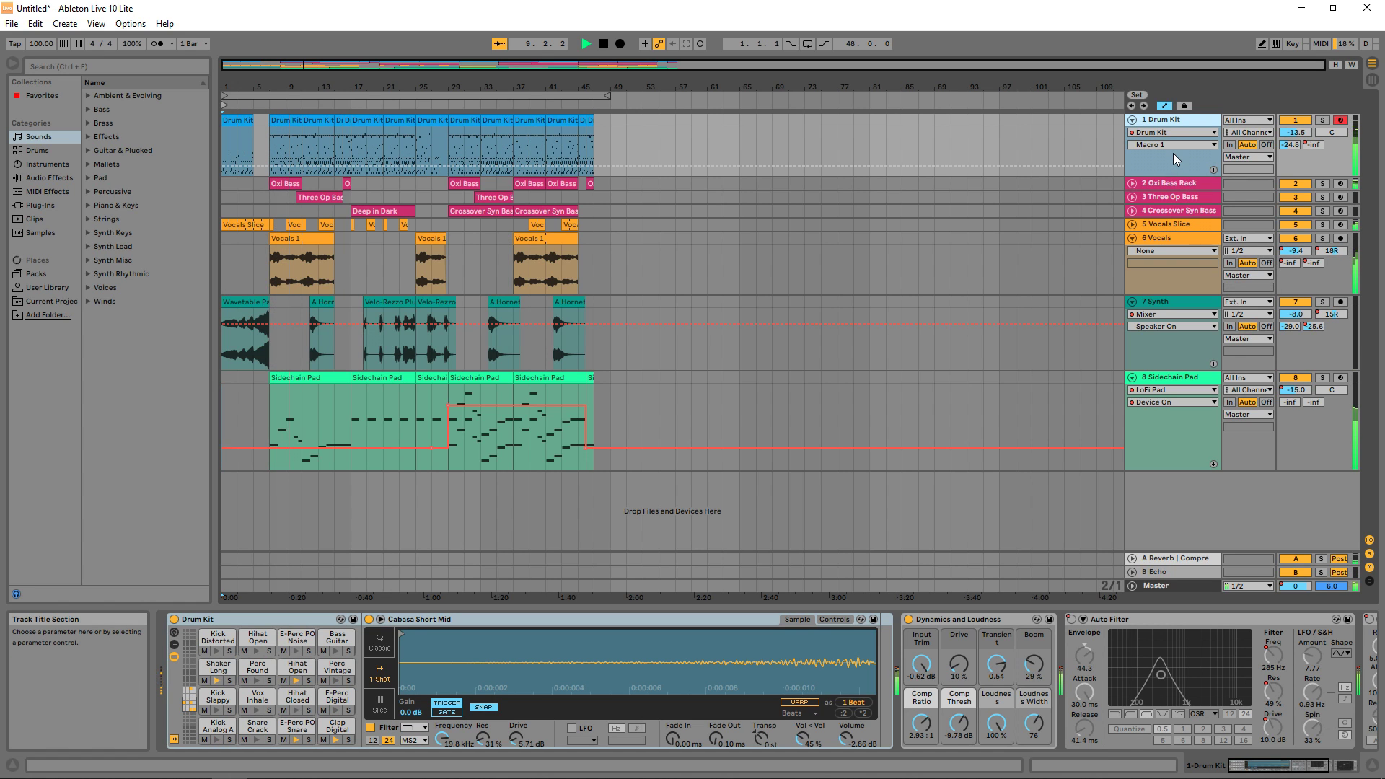
mouse_move(1160, 675)
mouse_down()
mouse_move(1150, 696)
mouse_move(1189, 634)
mouse_up()
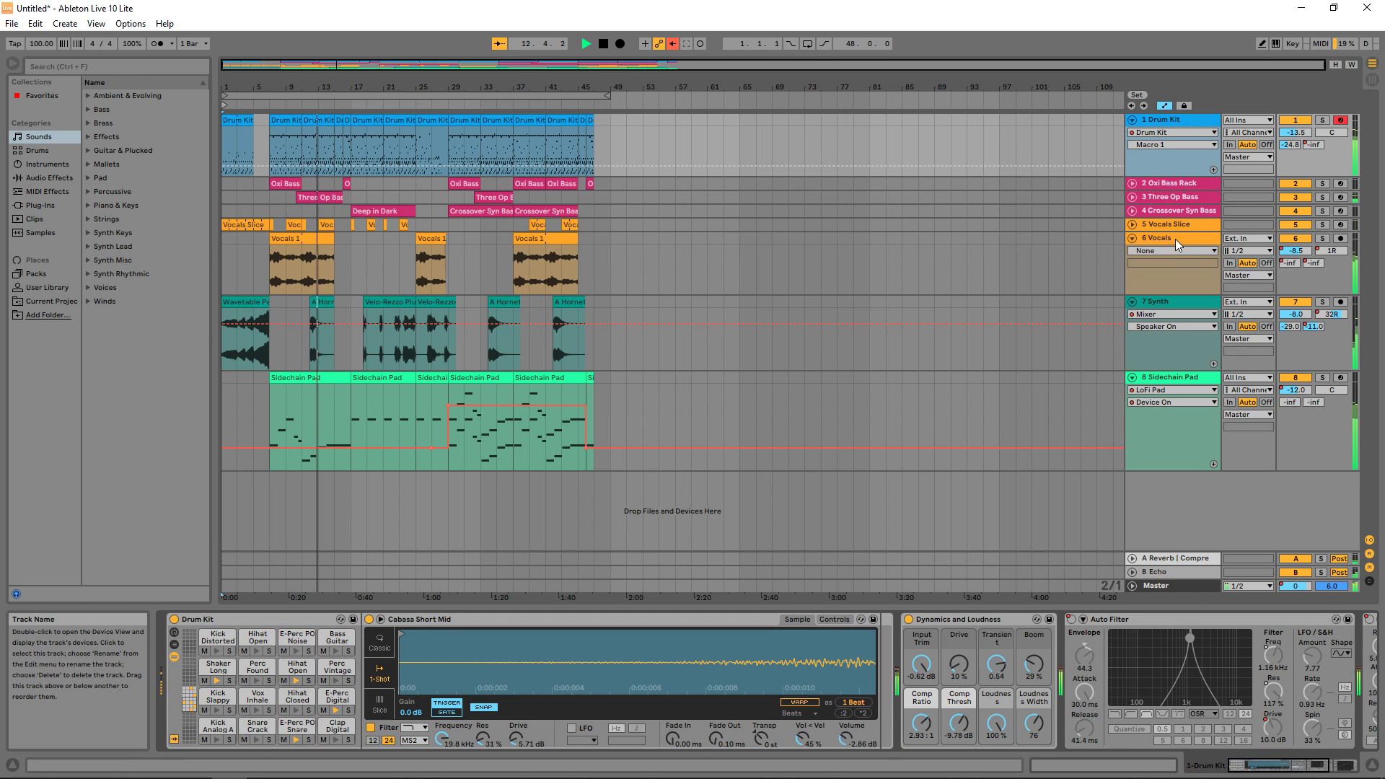
Try adding Analog Saw Bass as a track and dismiss the 8-track limit warning
click(1176, 287)
click(1173, 444)
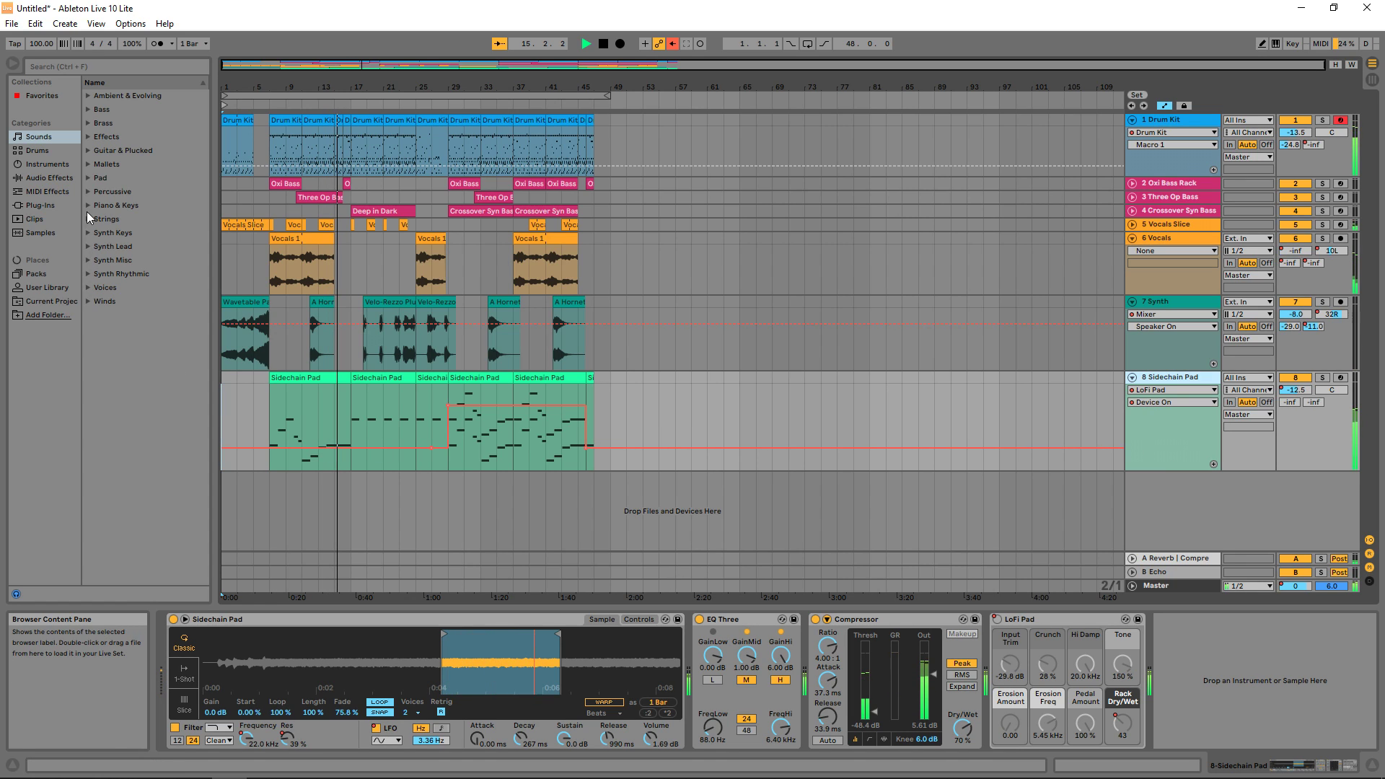
click(90, 111)
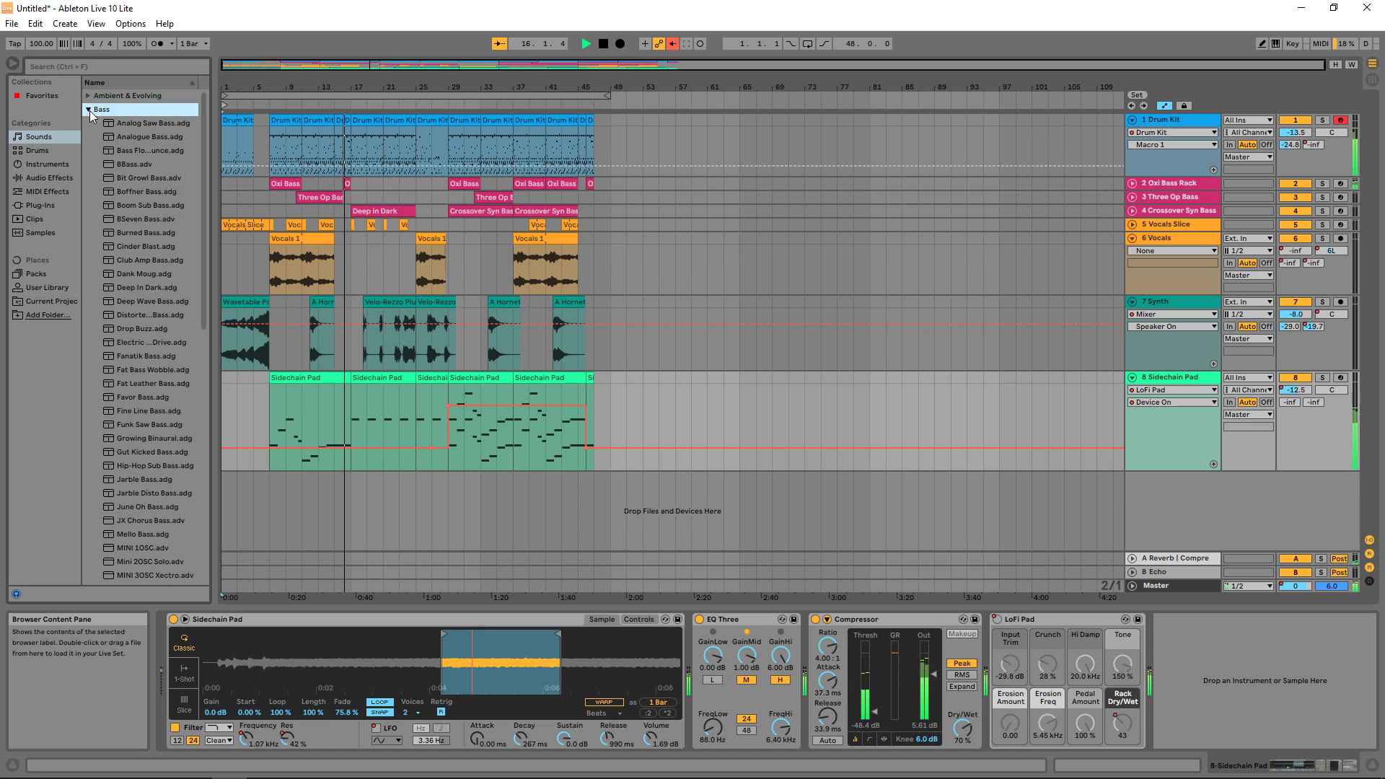
click(119, 124)
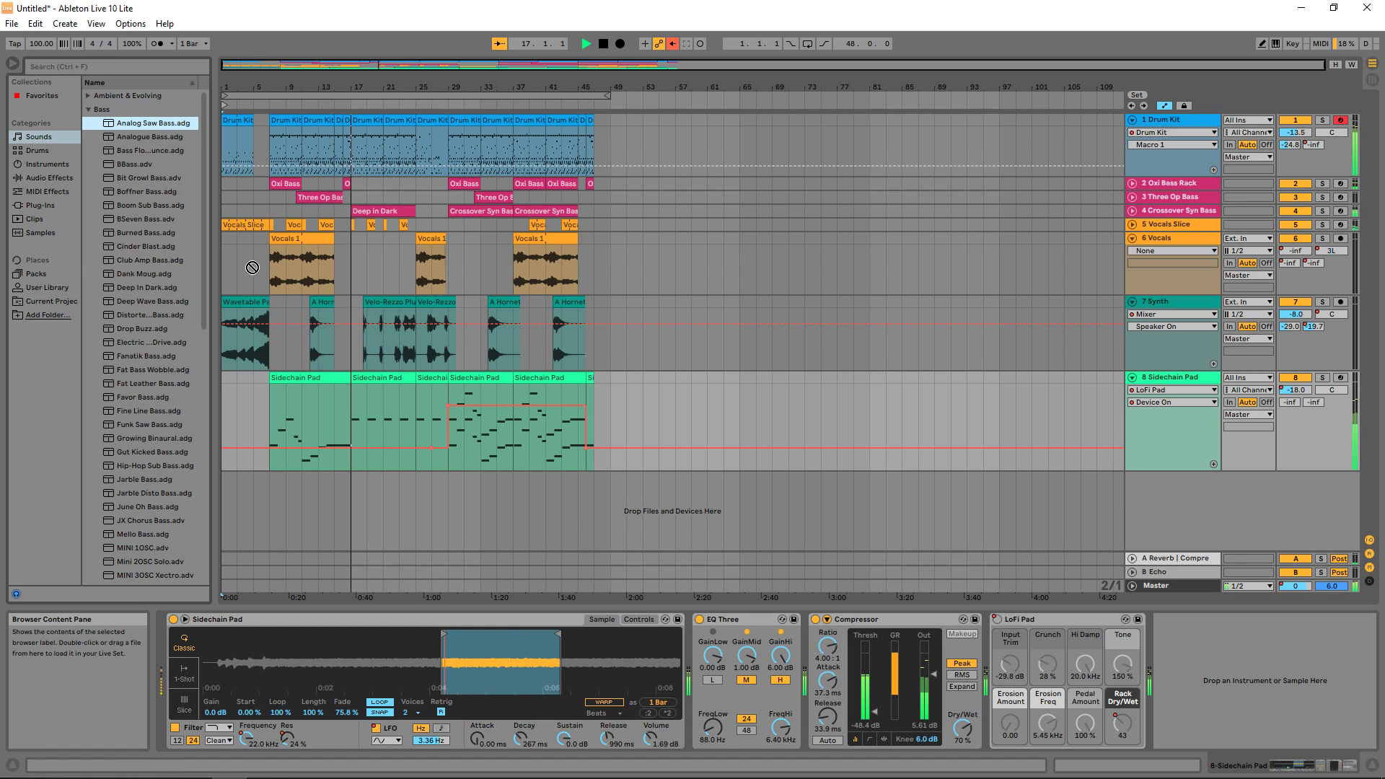
drag(333, 546, 316, 516)
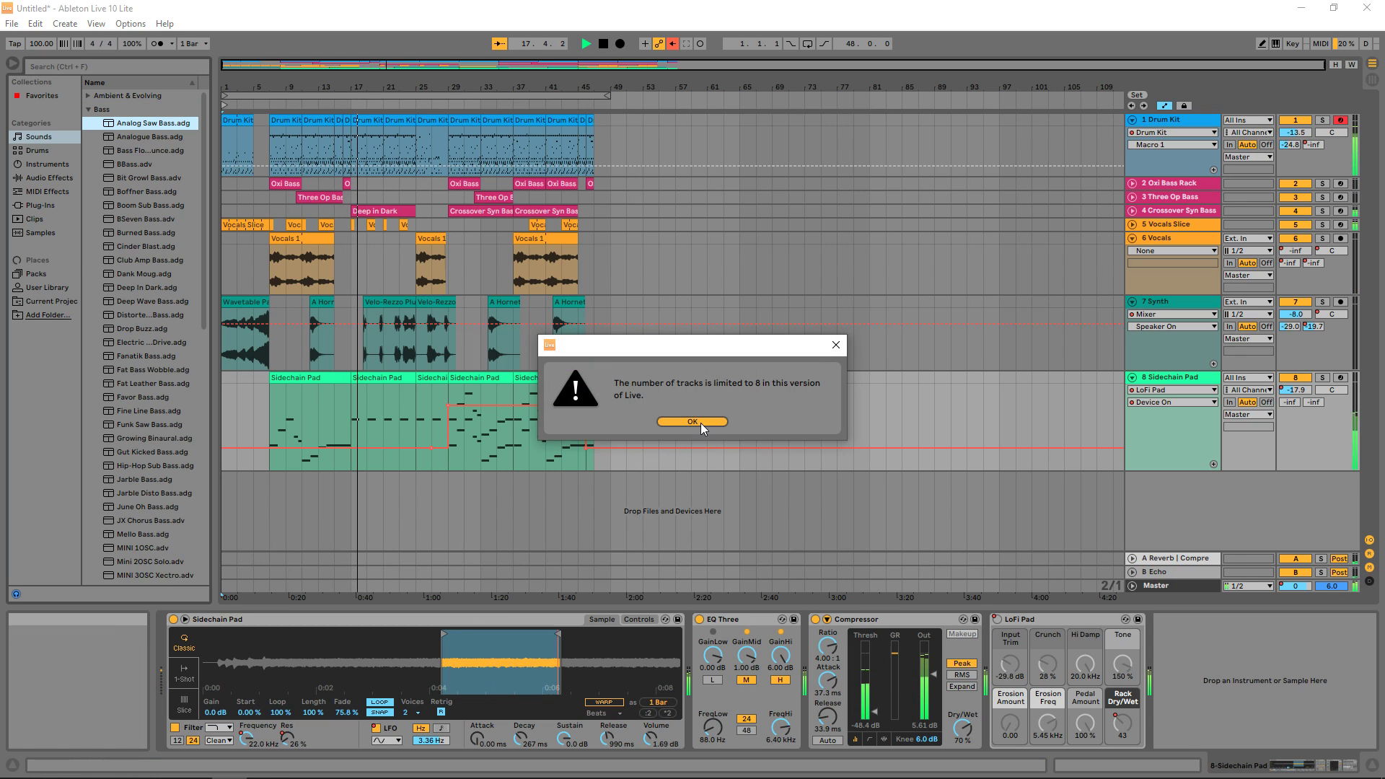
click(700, 423)
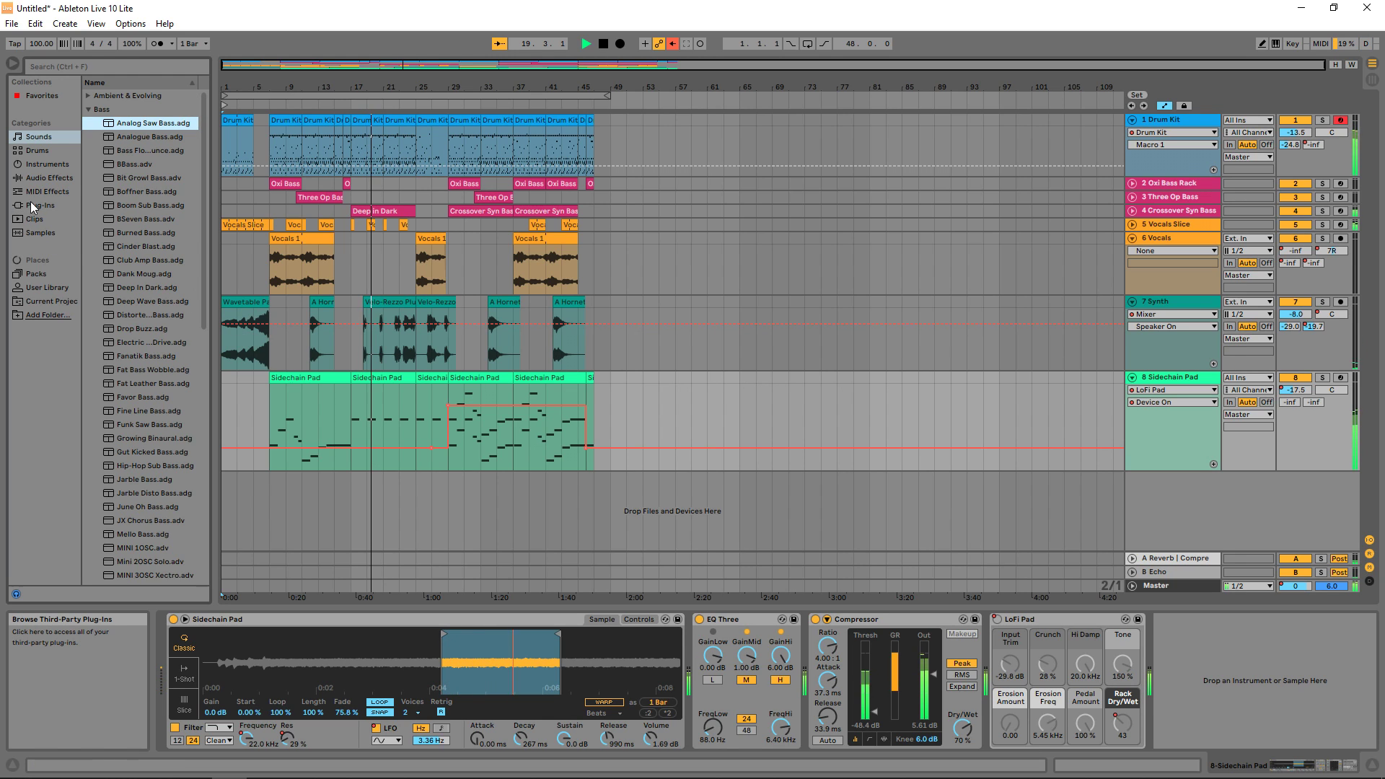
click(48, 163)
In Session View, launch Drum Kit, Three Op Bass, Vocals Slice and Synth clips, and add Brick Wall to Synth
click(1369, 83)
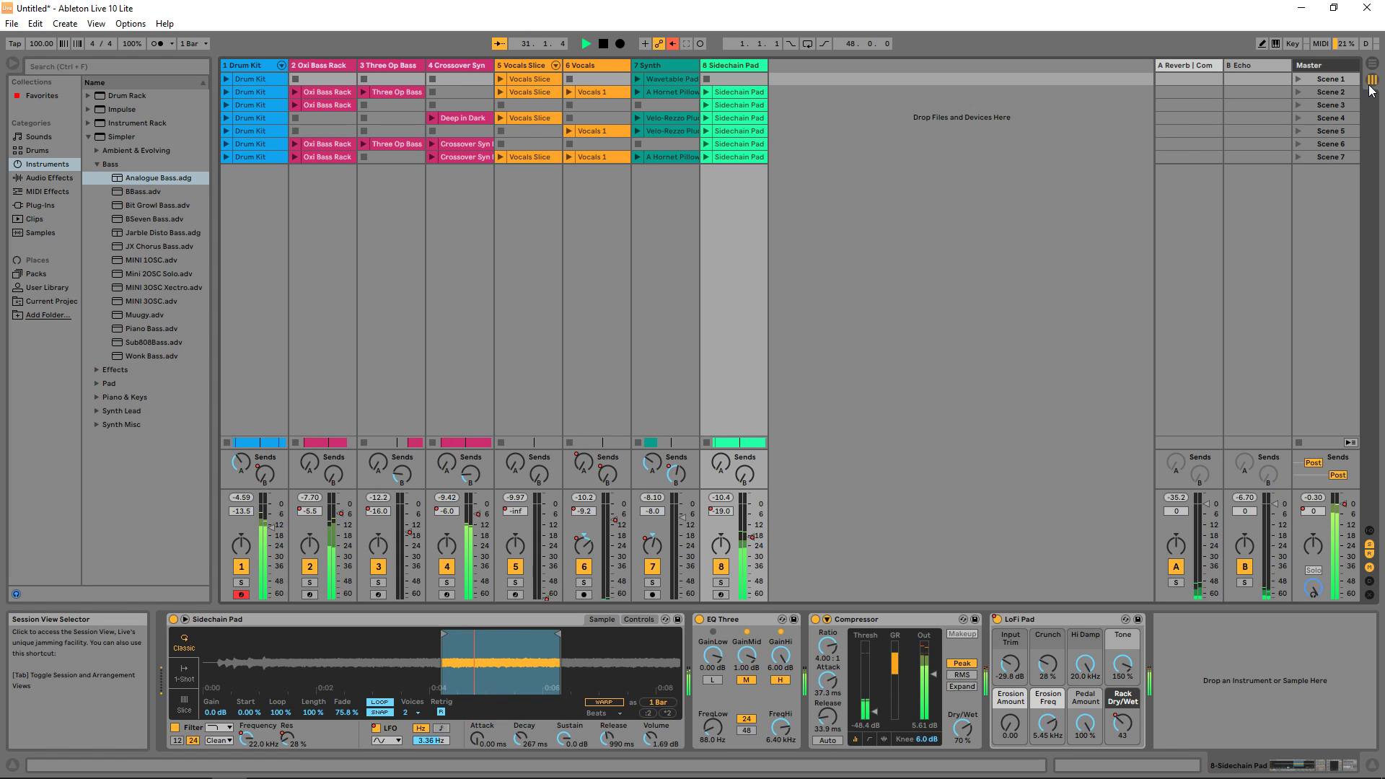
click(226, 80)
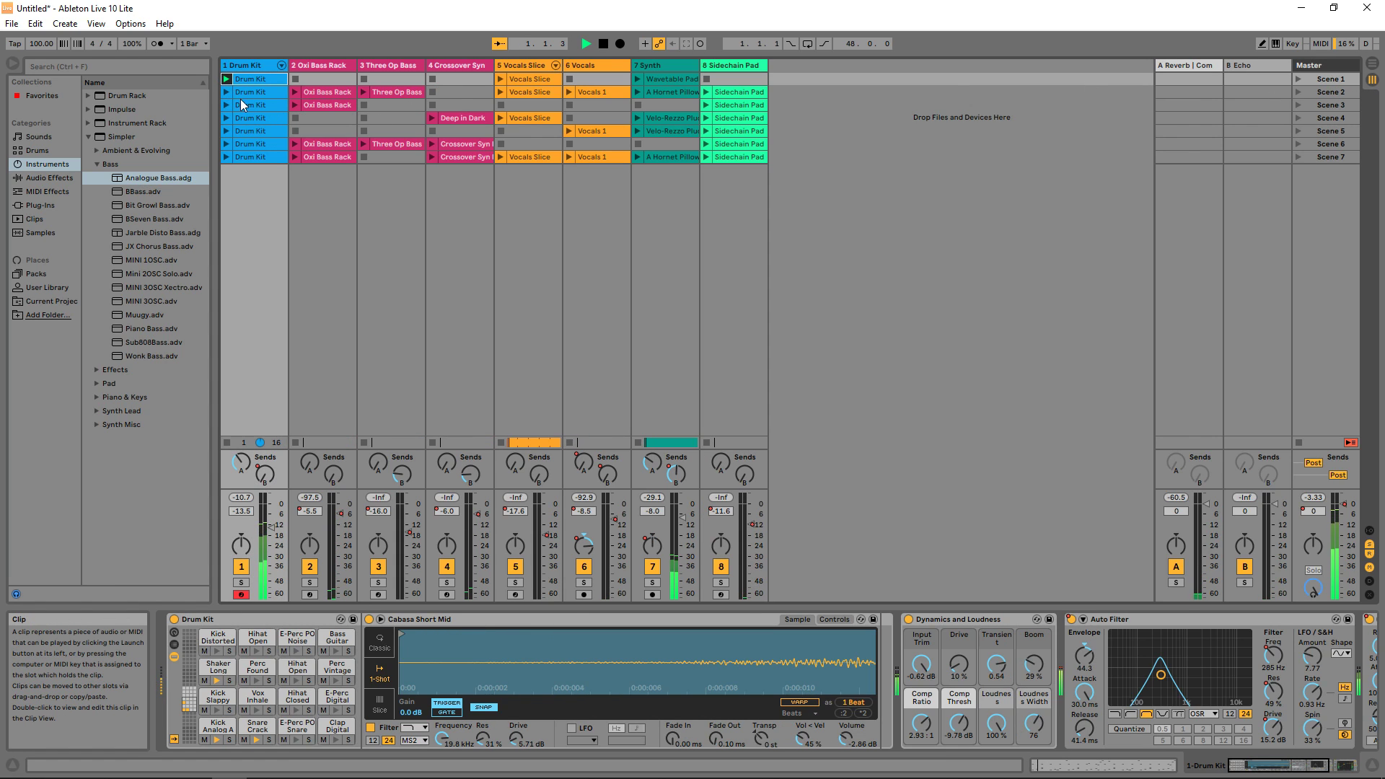
click(367, 90)
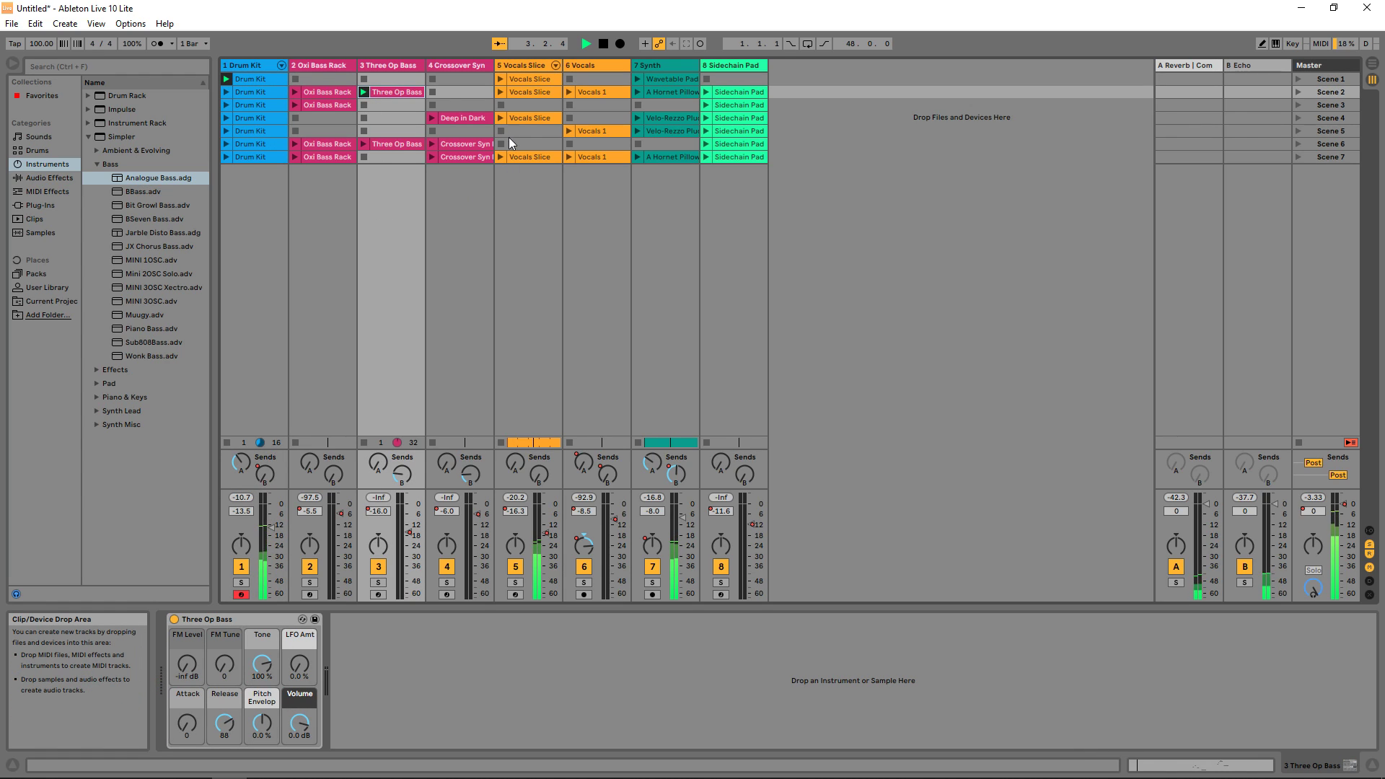
click(501, 116)
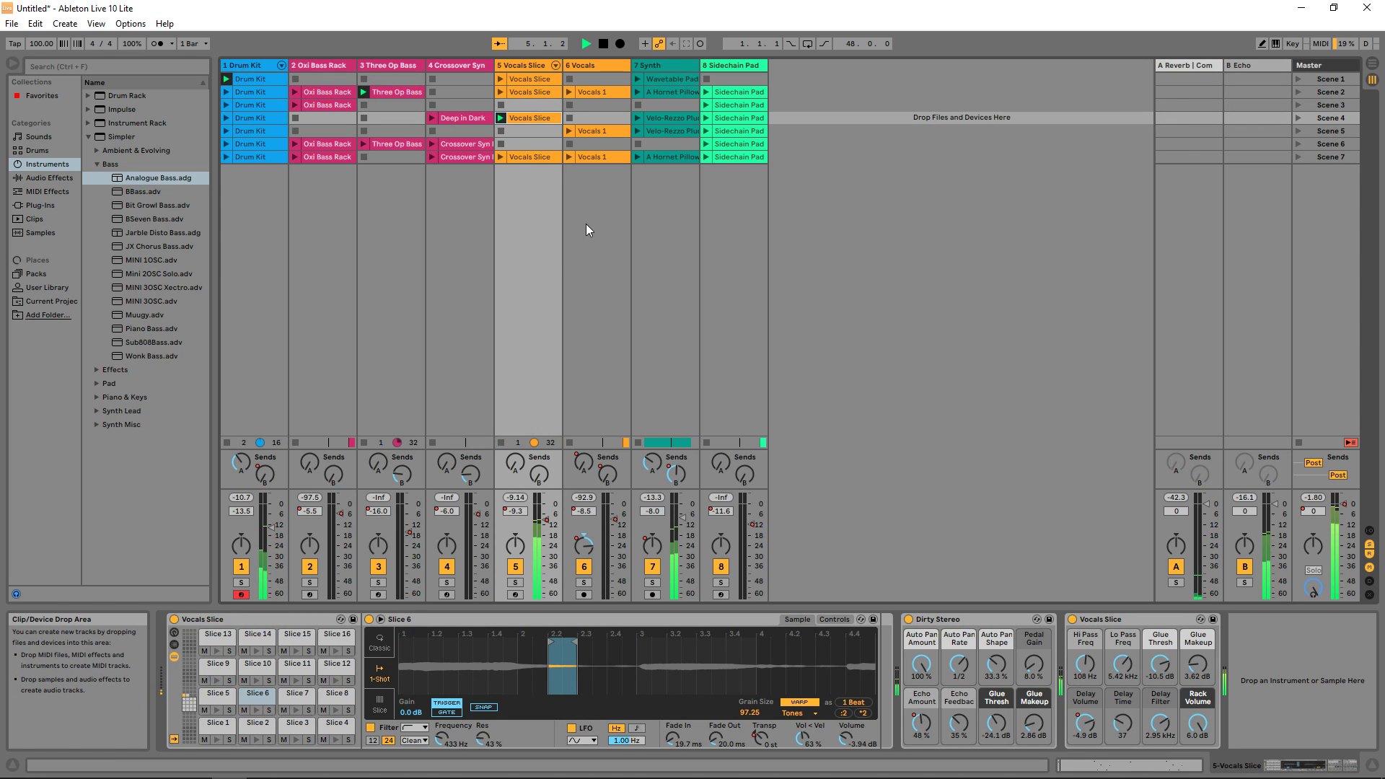
click(637, 78)
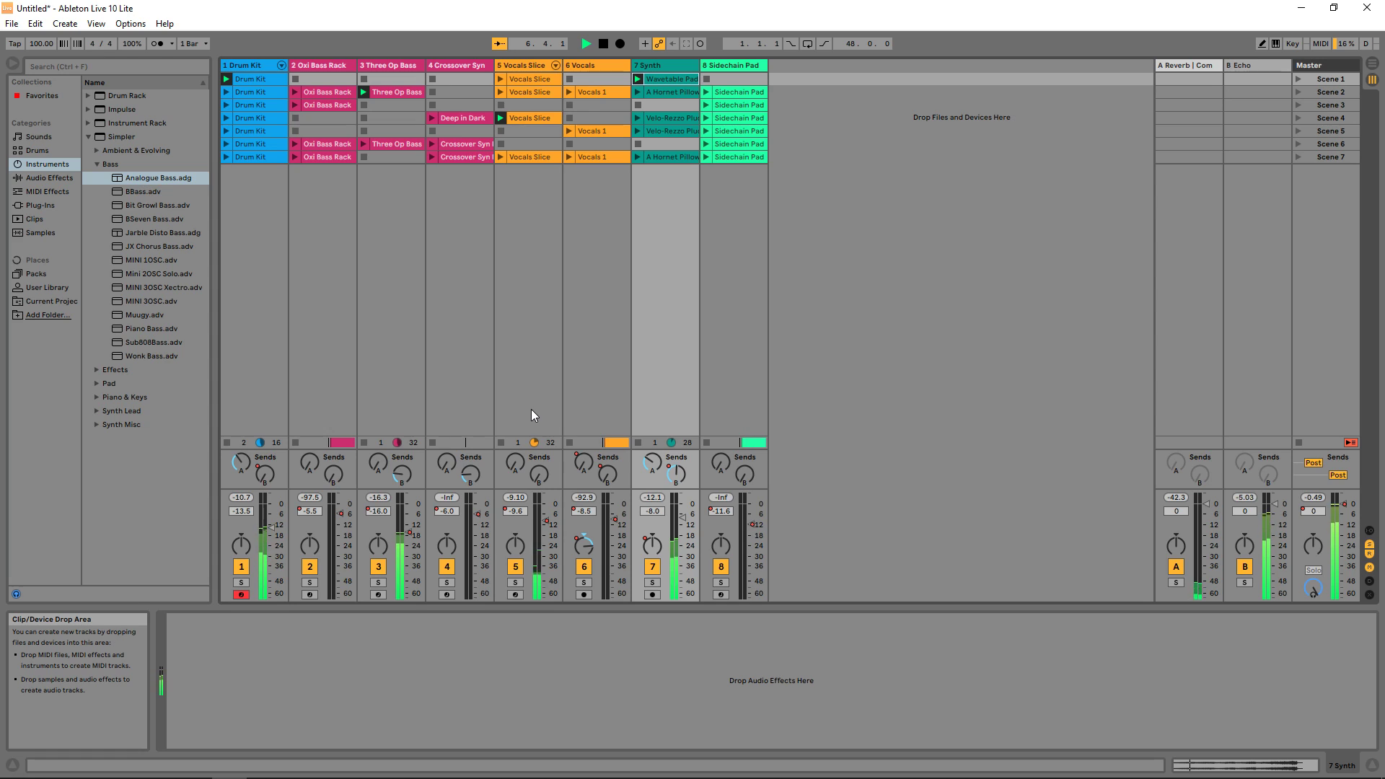
drag(139, 205, 751, 701)
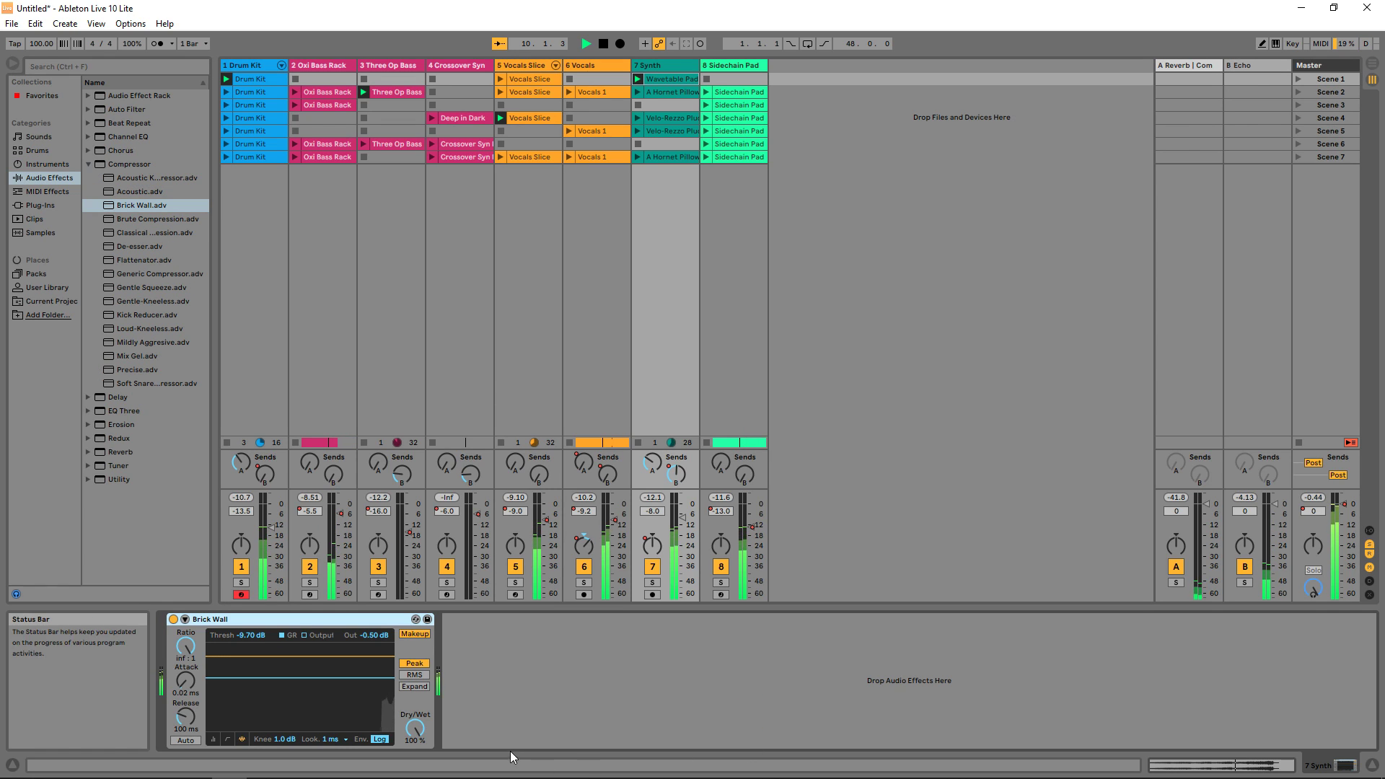